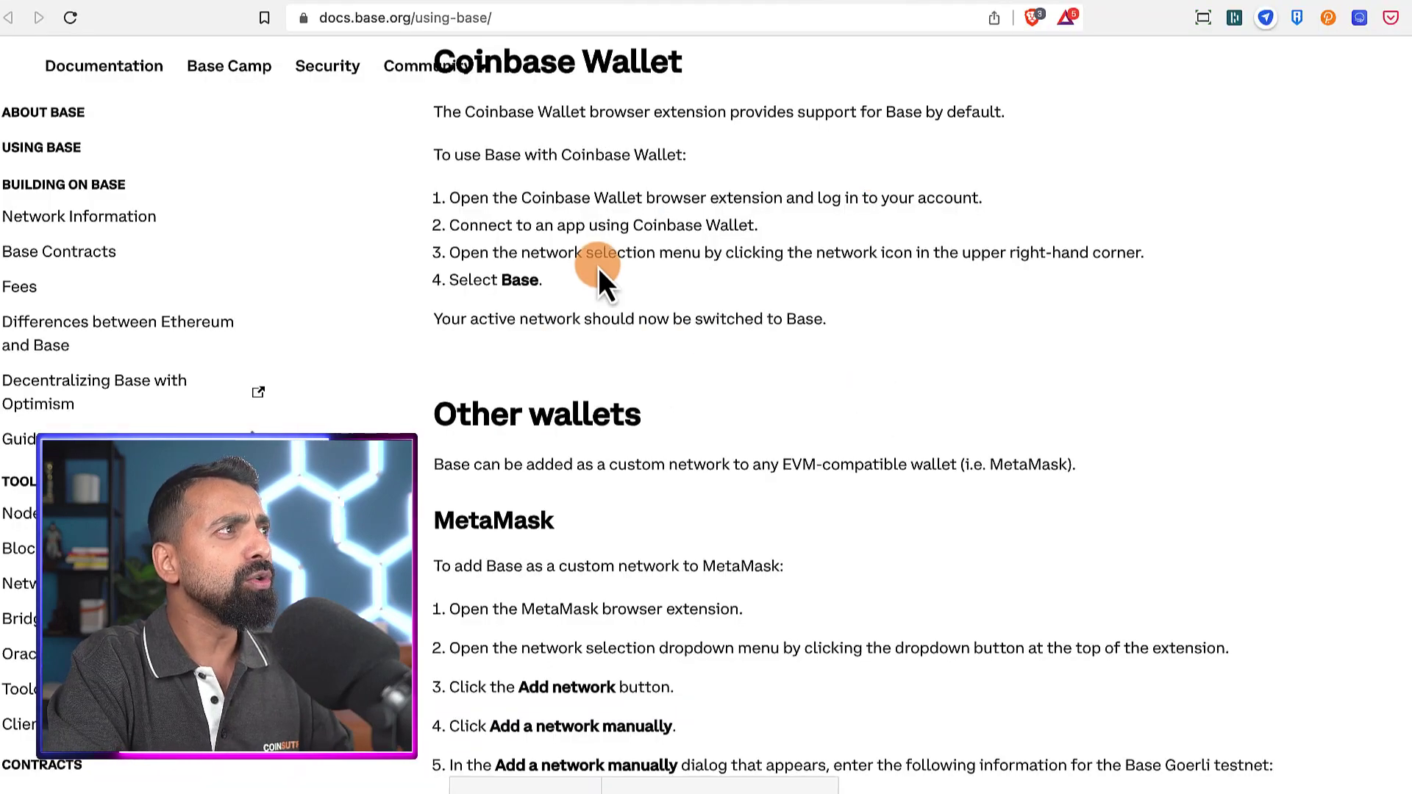
Scroll Base Docs to the MetaMask section and select the setup steps and Base Mainnet table.
scroll(598, 267, "up", 3)
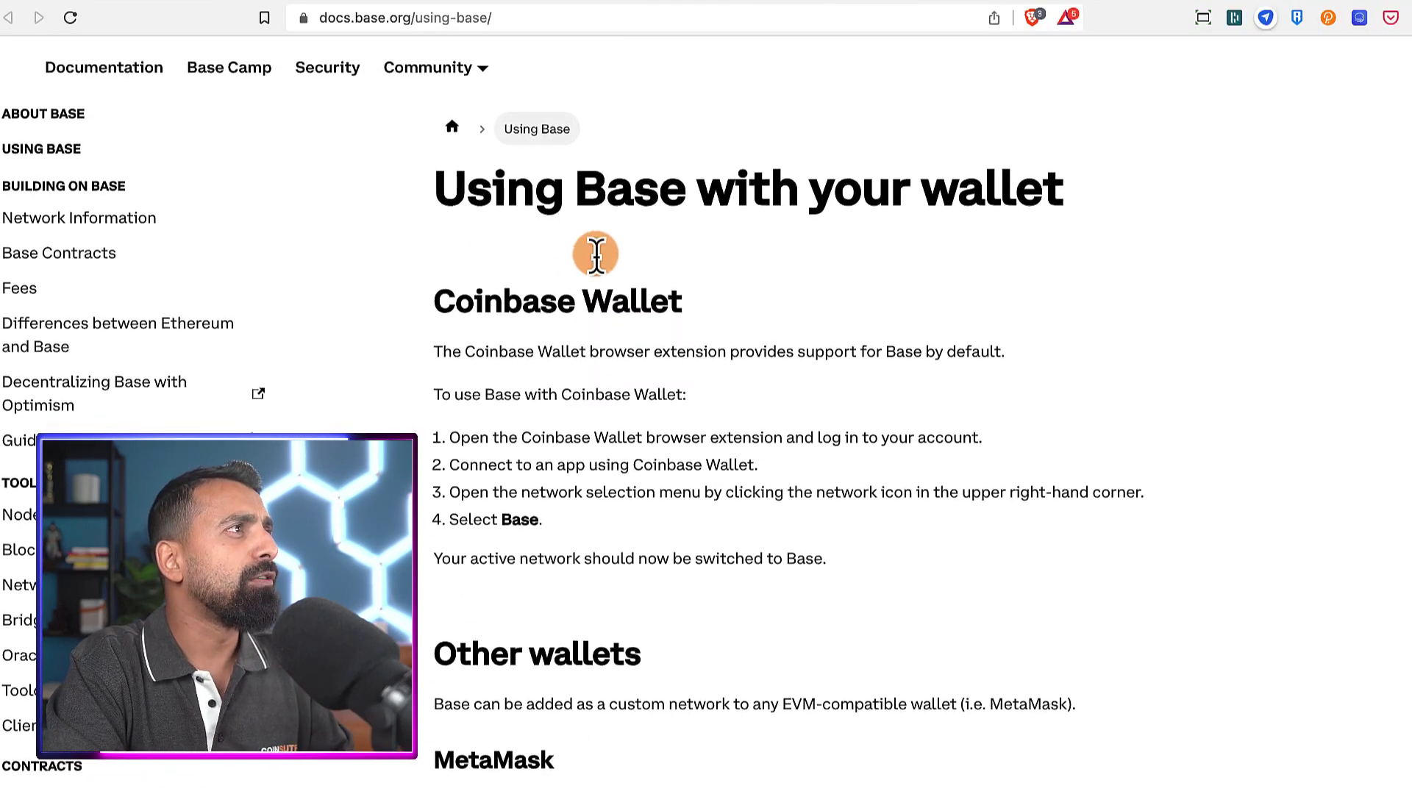
scroll(577, 236, "down", 1)
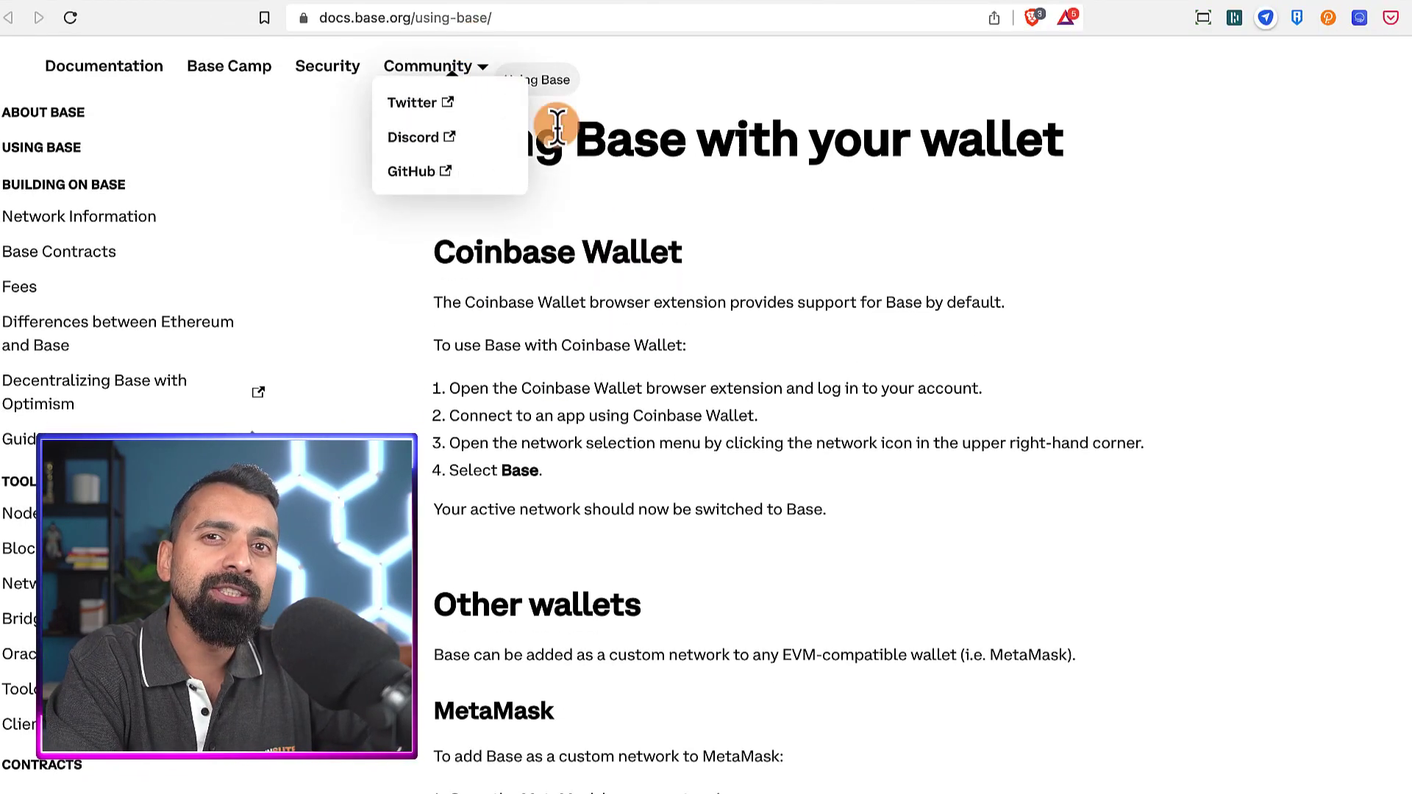
scroll(486, 461, "down", 3)
scroll(745, 381, "down", 5)
left_click_drag(482, 350, 673, 352)
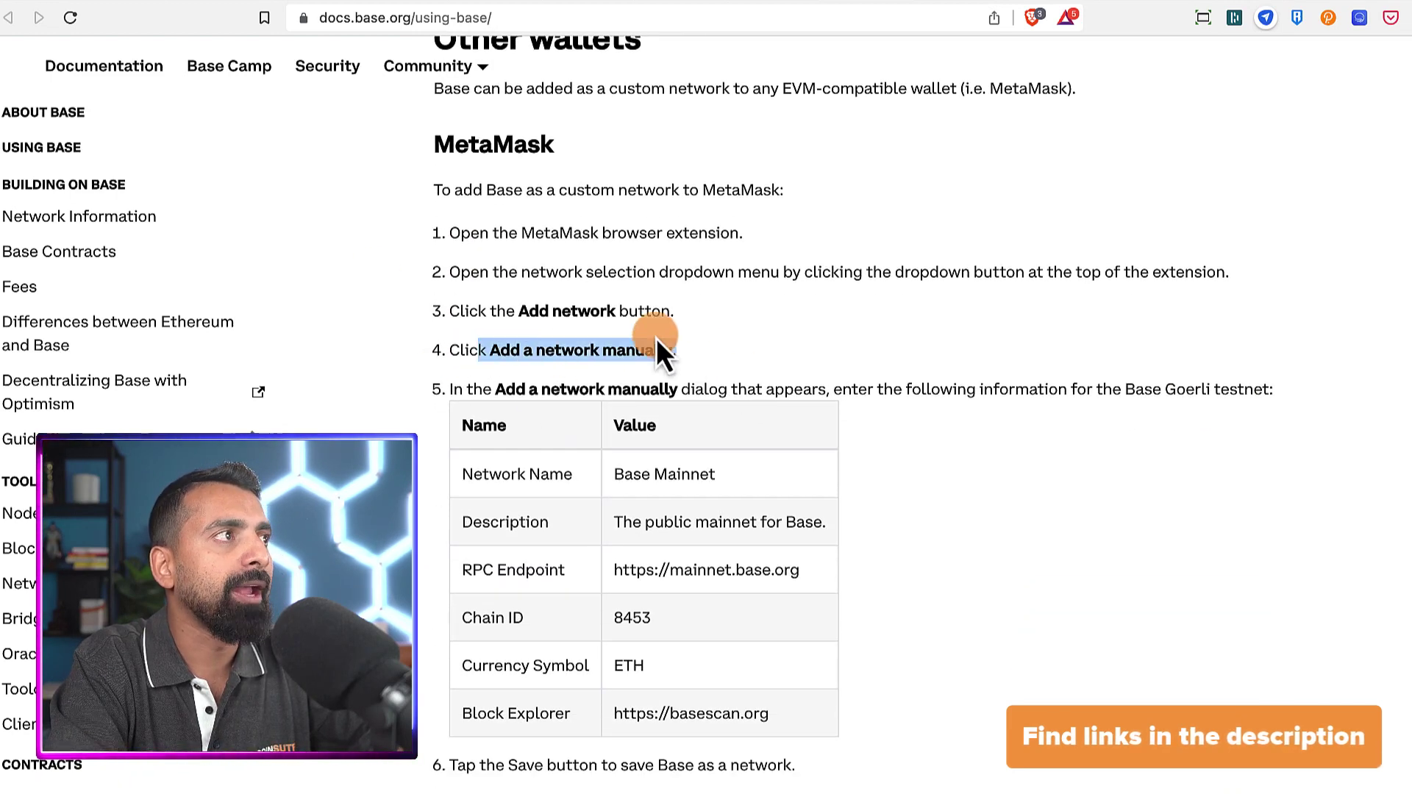
left_click_drag(433, 167, 876, 771)
left_click(879, 773)
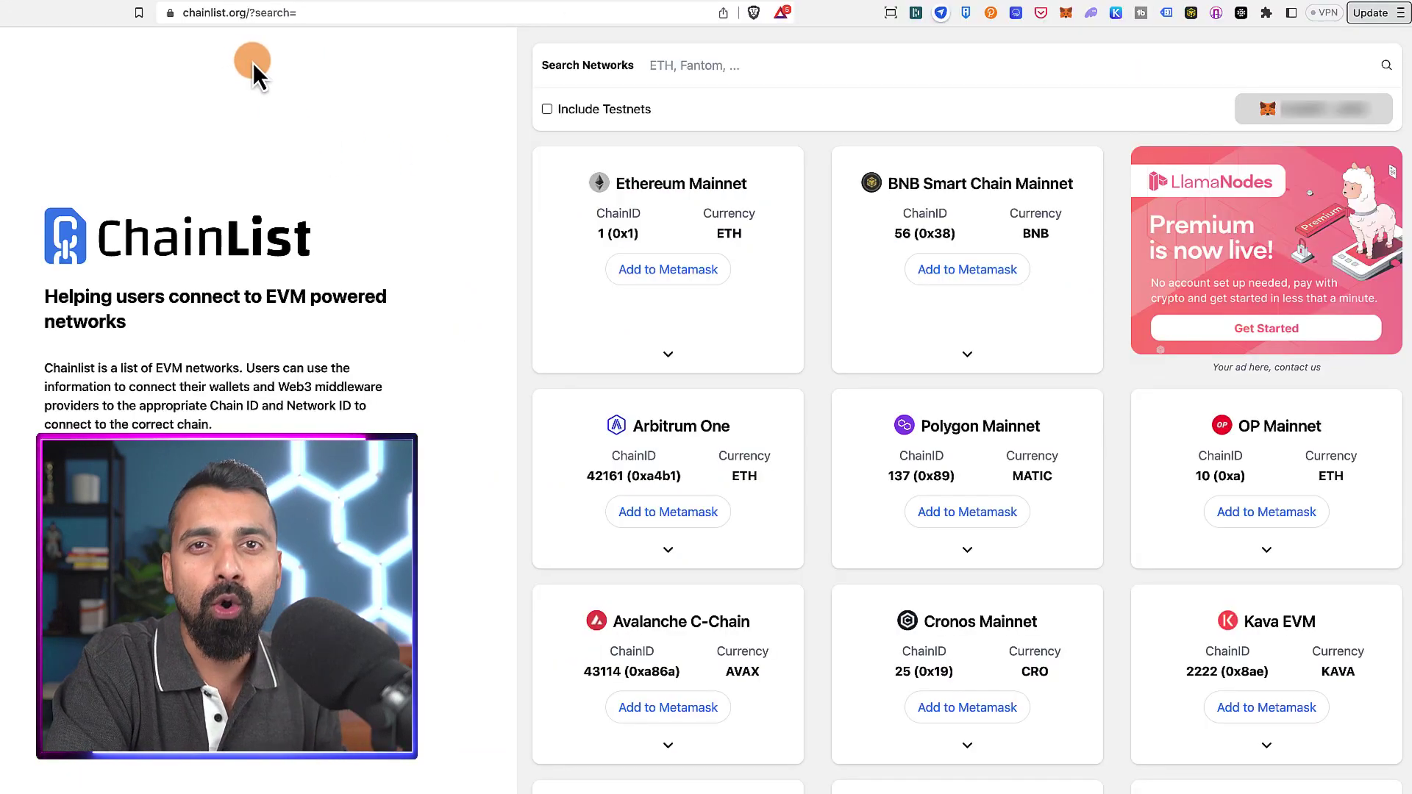
Search Chainlist for 'Base' and approve adding Base (chain ID 8453) to MetaMask.
left_click(731, 63)
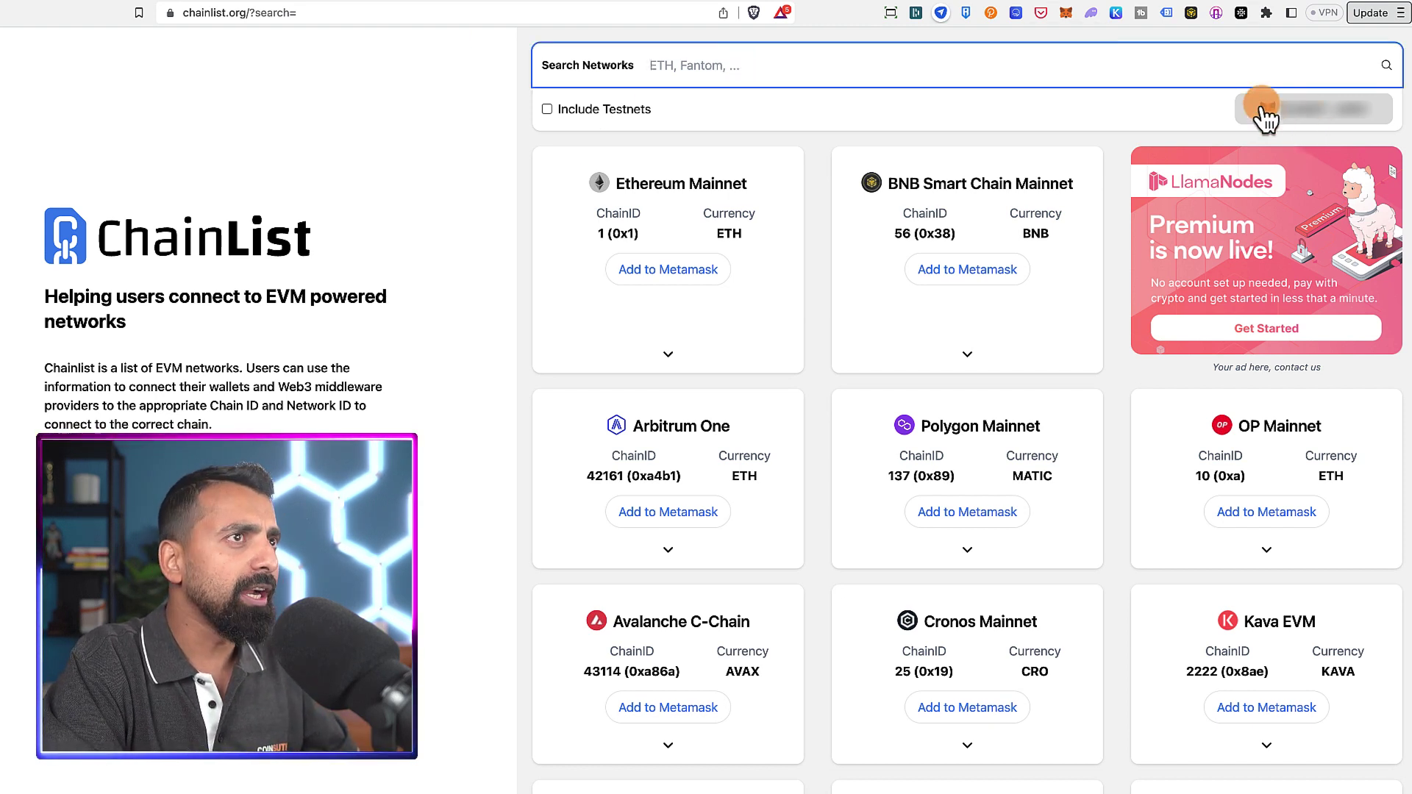
type("Base")
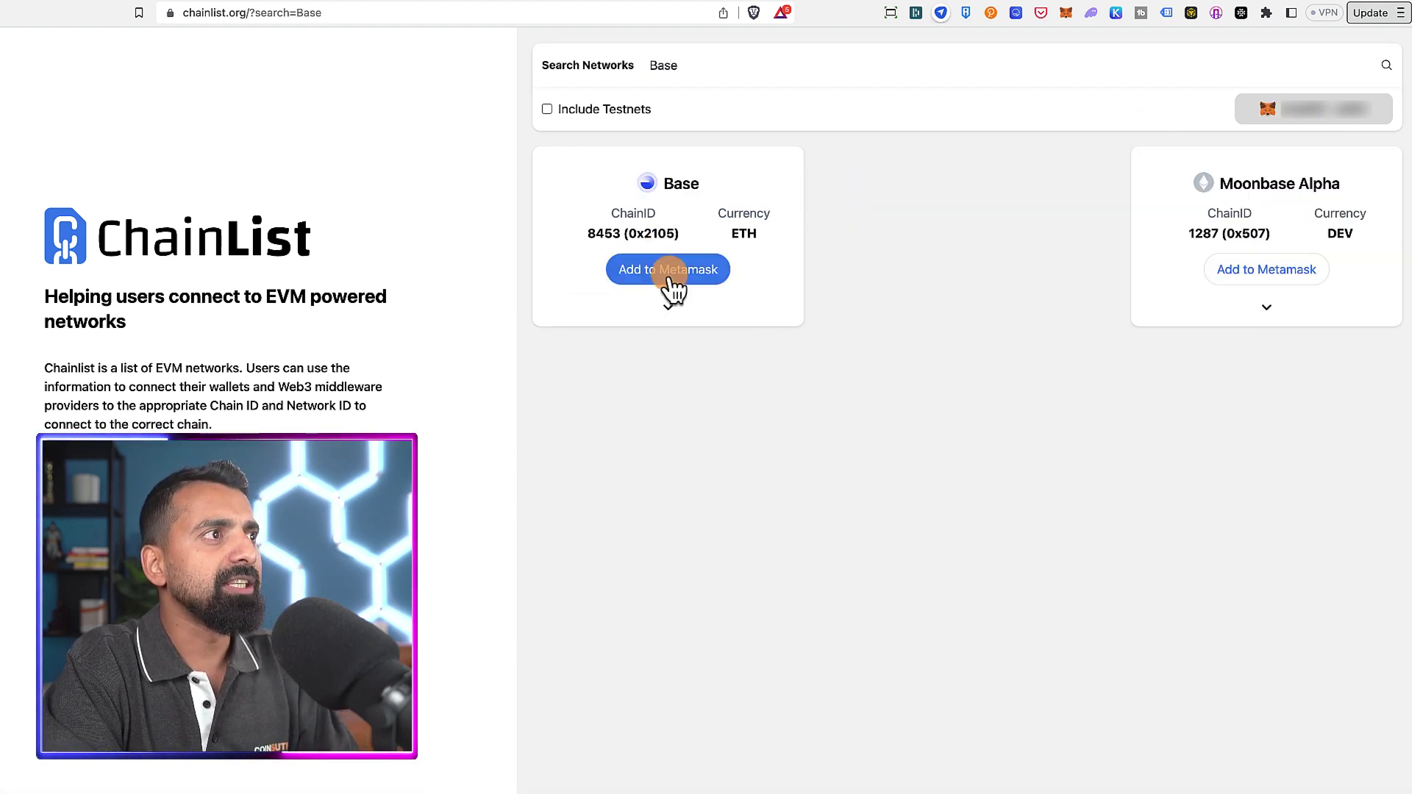
left_click(671, 278)
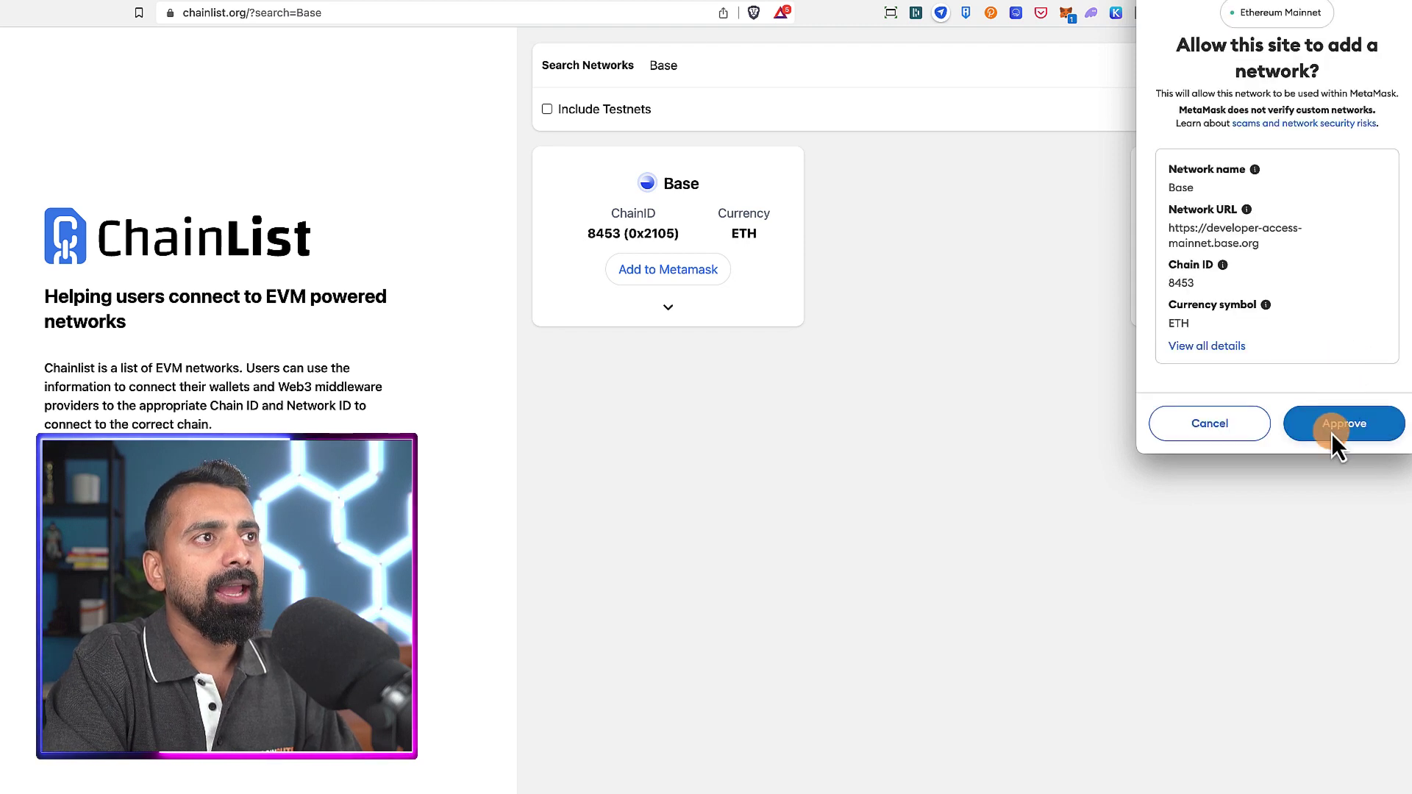
scroll(1290, 358, "down", 2)
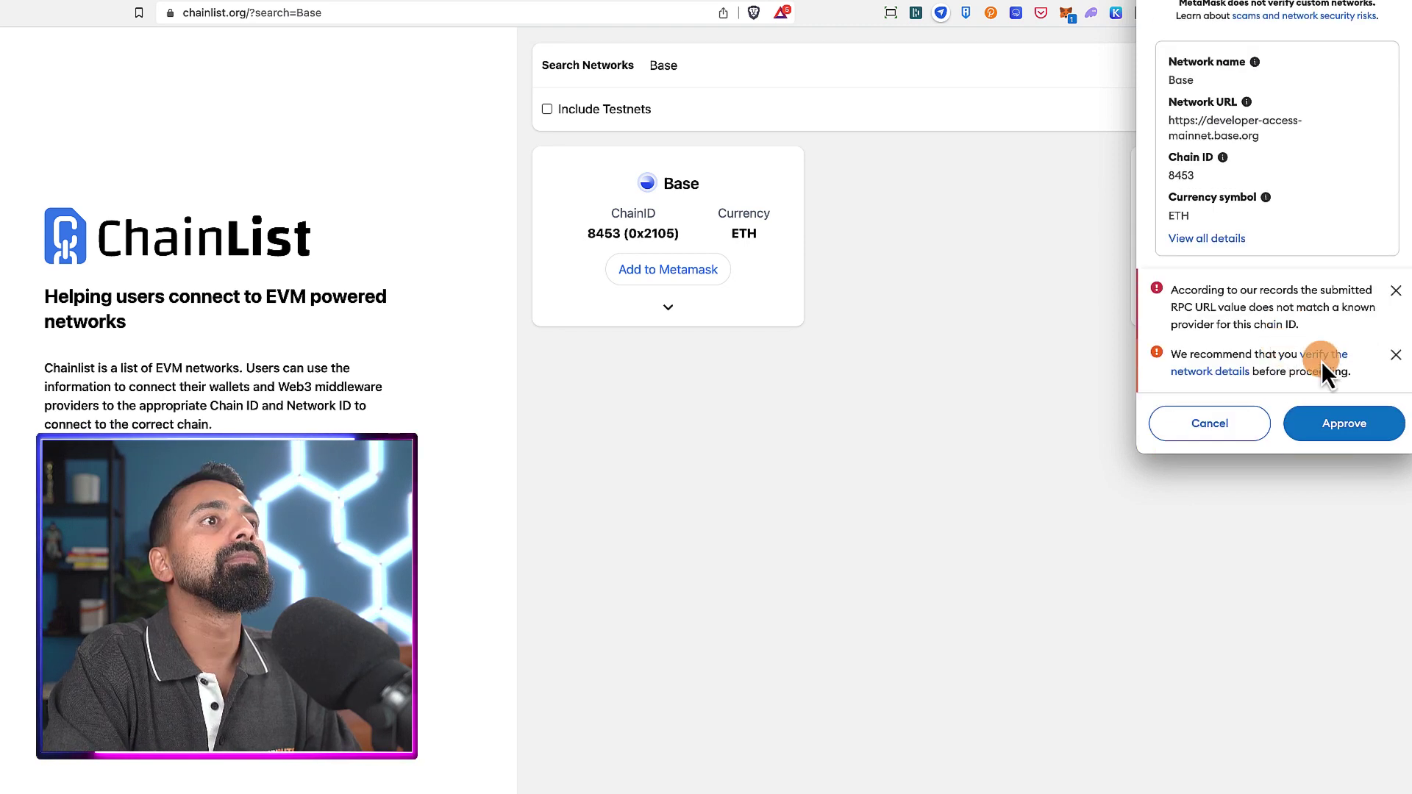
left_click(1354, 425)
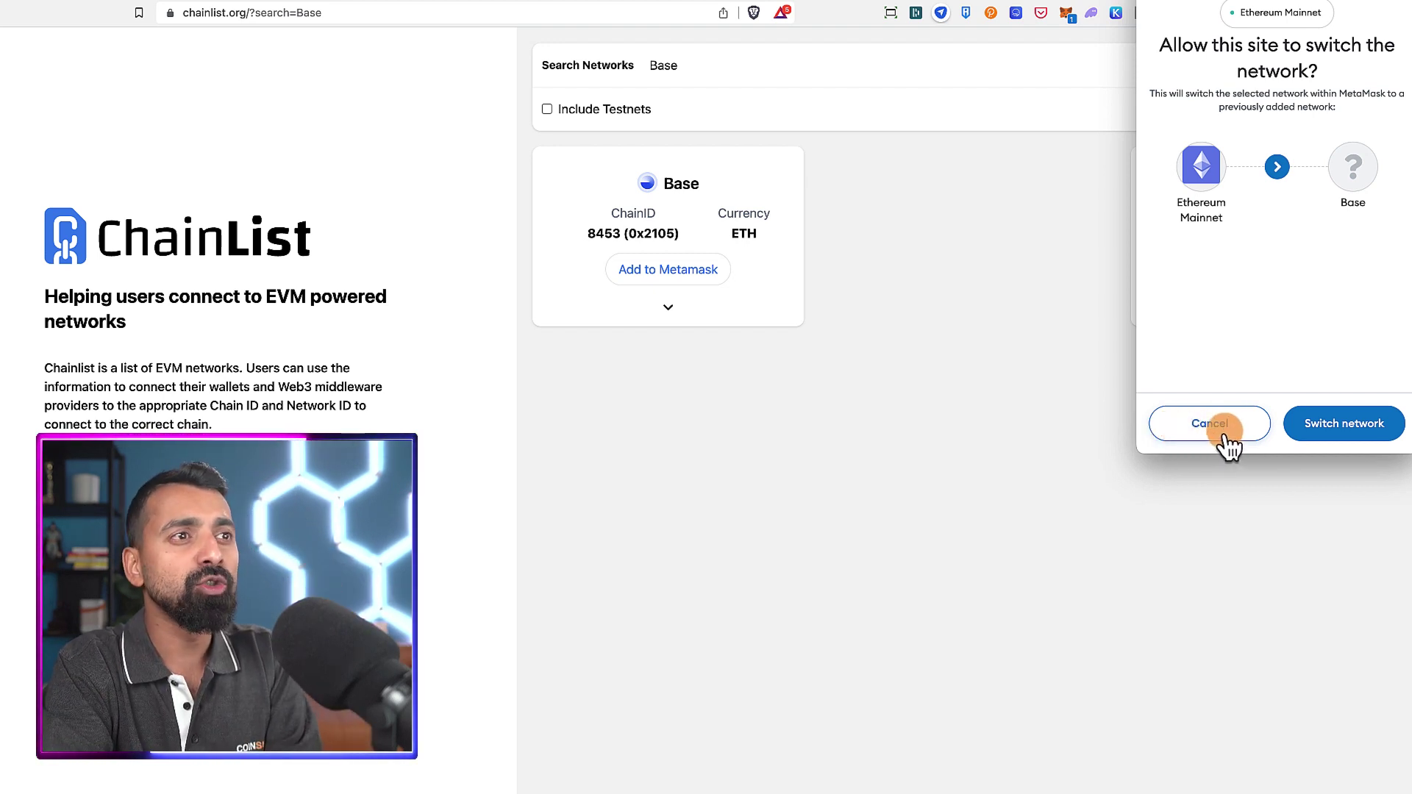
Decline the switch prompt, then select Base from MetaMask's network list to confirm it exists.
left_click(1224, 431)
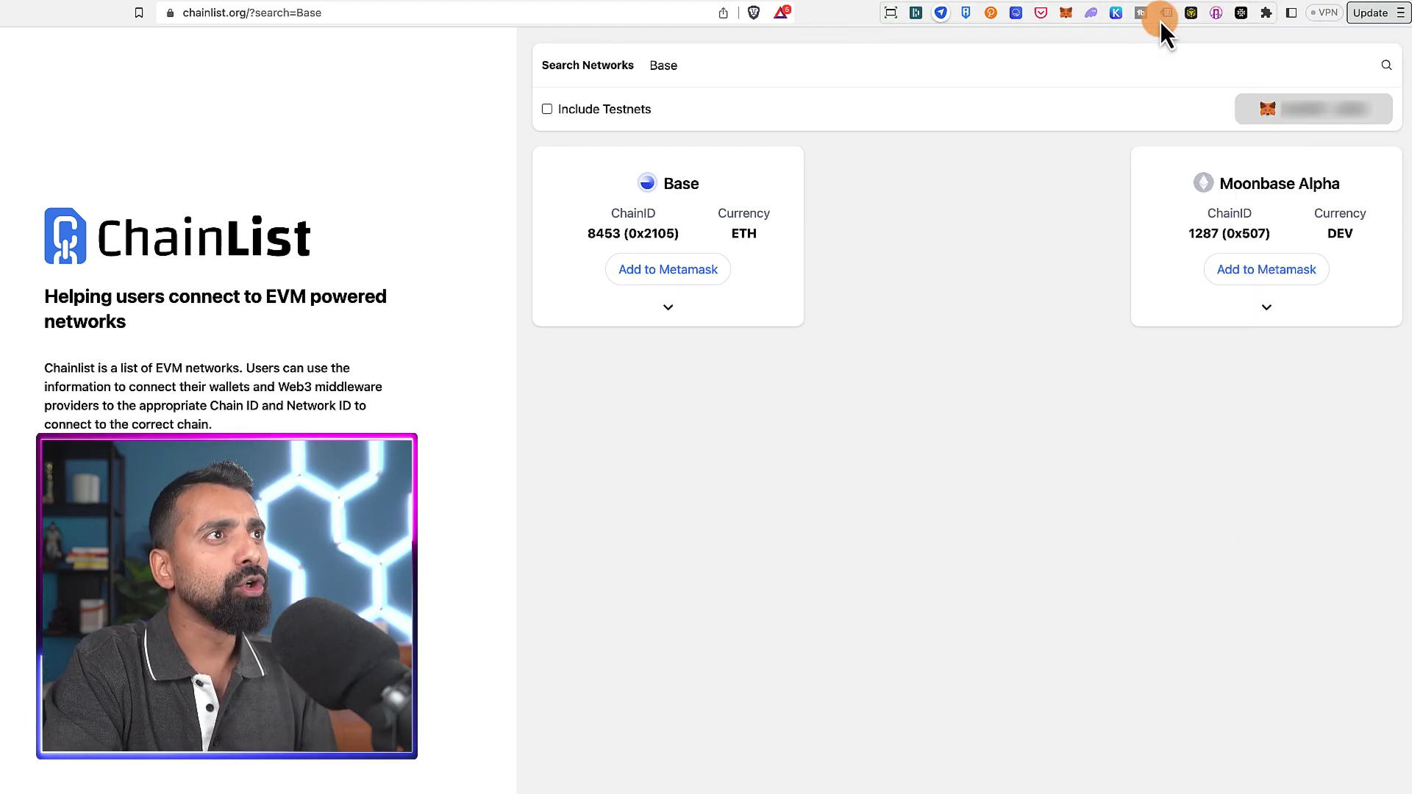
left_click(1068, 16)
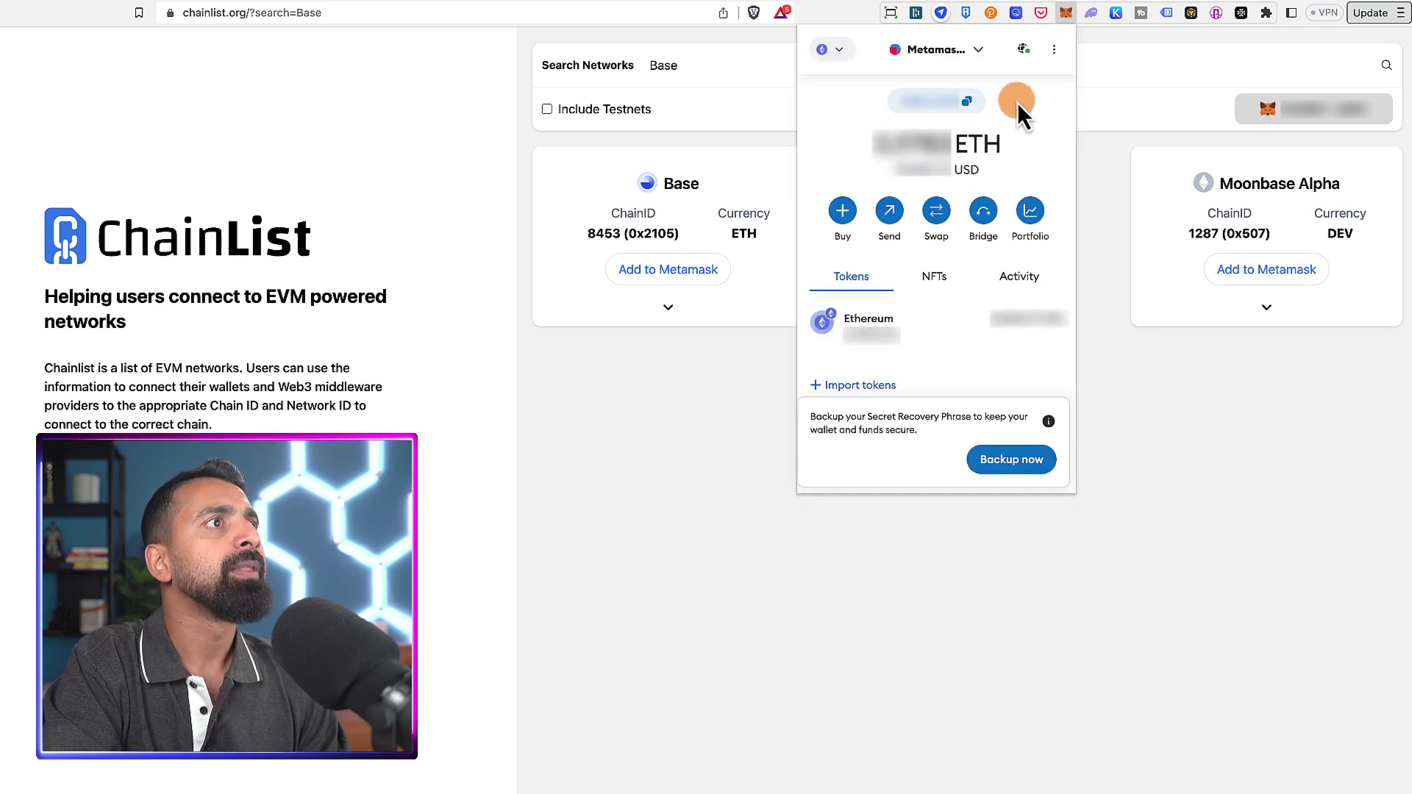
left_click(836, 51)
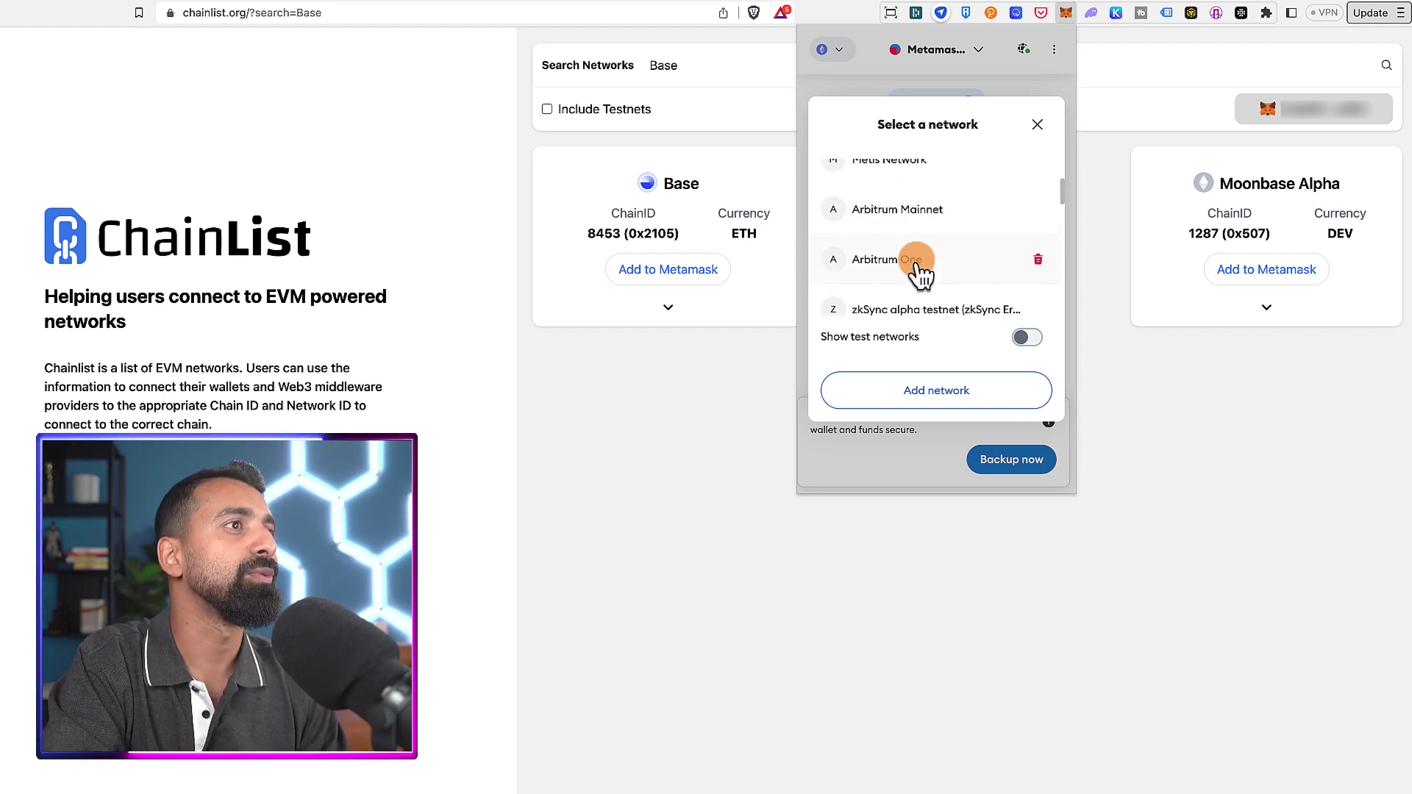
scroll(920, 274, "down", 5)
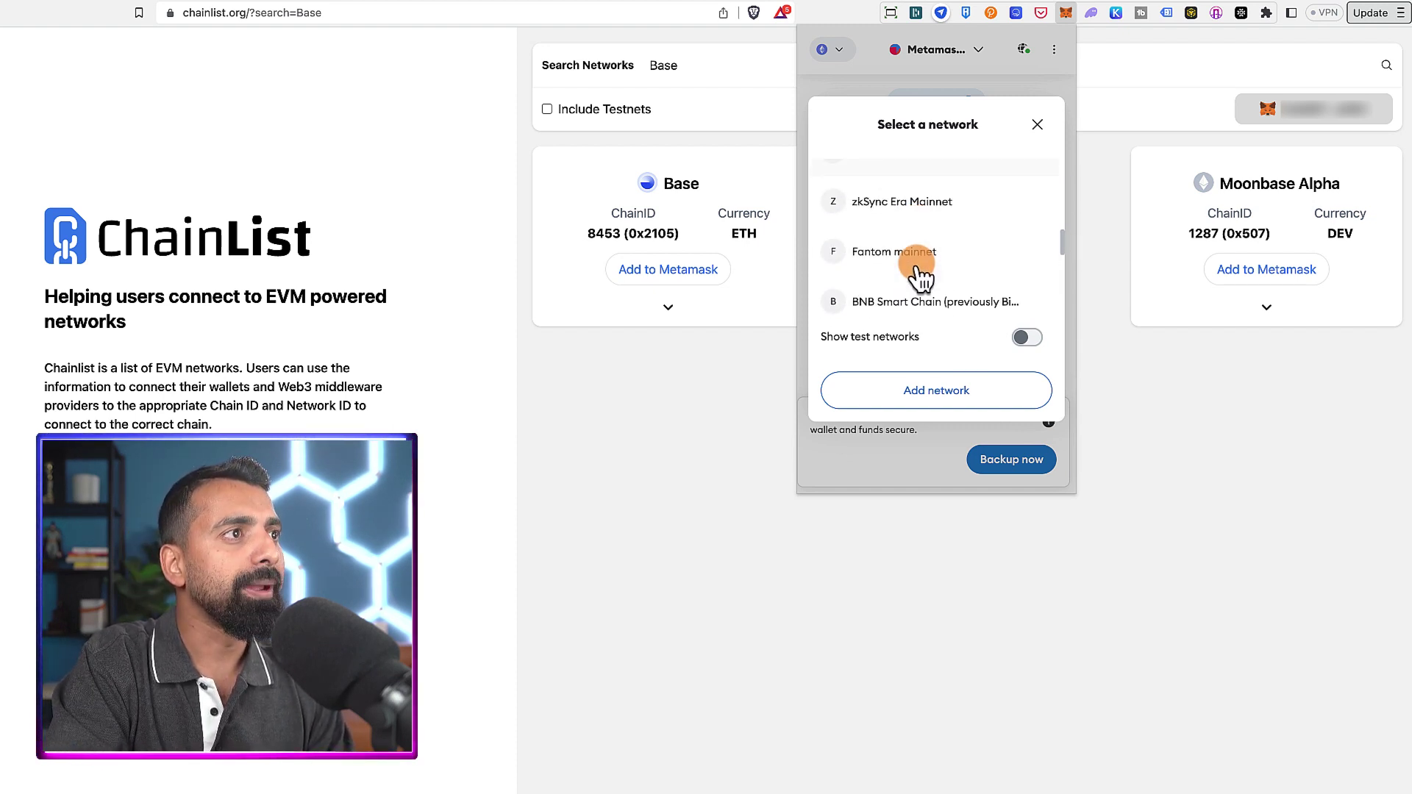
scroll(921, 275, "down", 6)
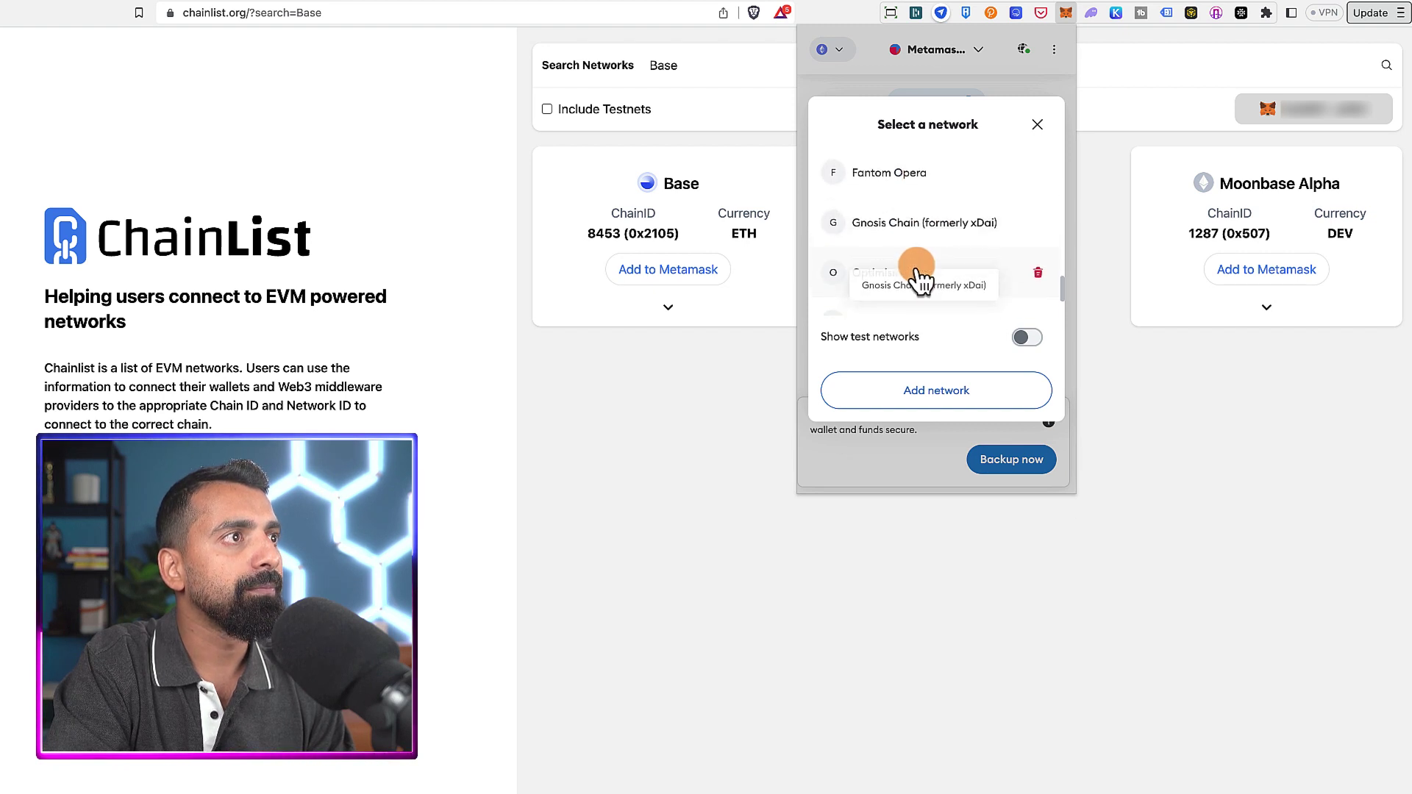
scroll(920, 278, "down", 2)
left_click(876, 298)
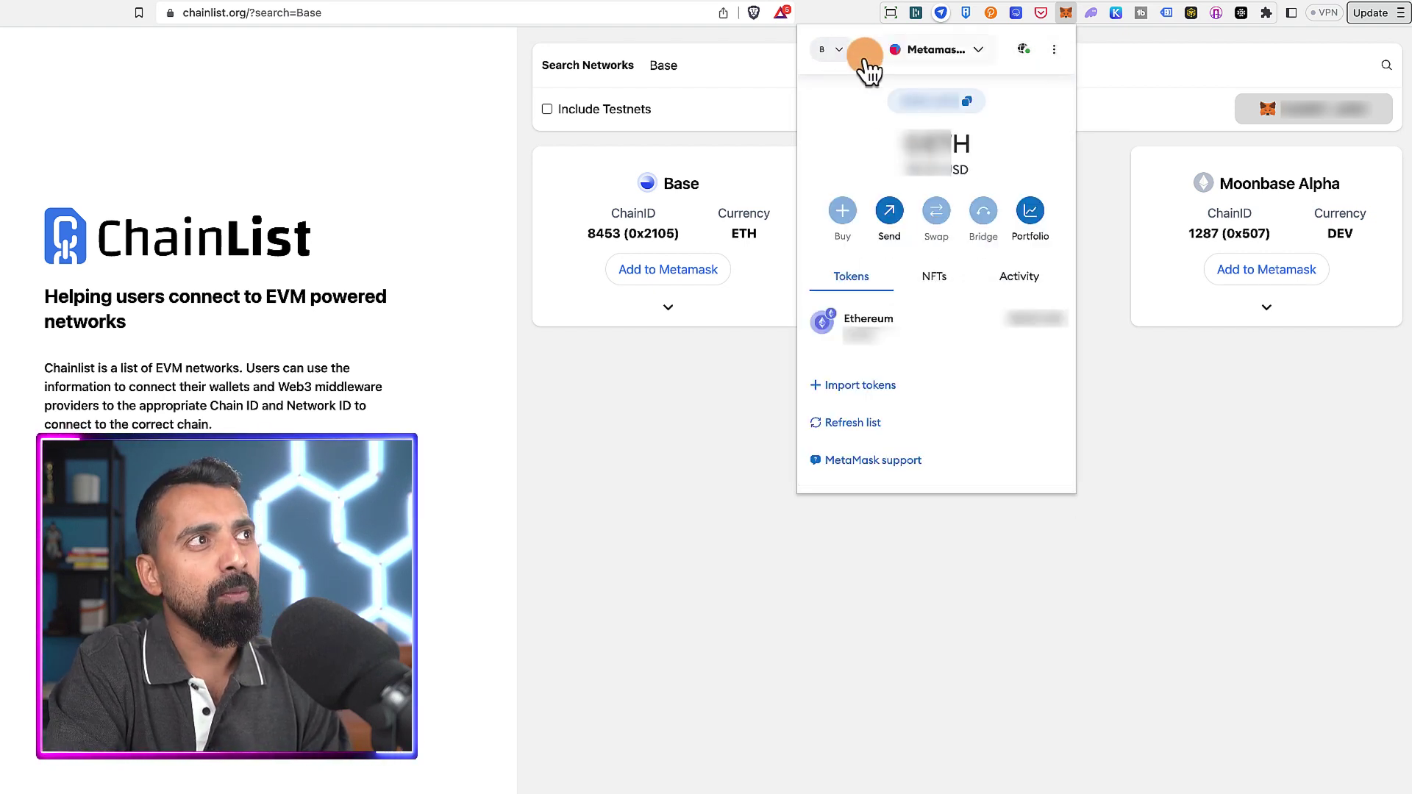
Switch MetaMask back to Ethereum Mainnet and close the wallet.
left_click(841, 59)
scroll(912, 209, "up", 8)
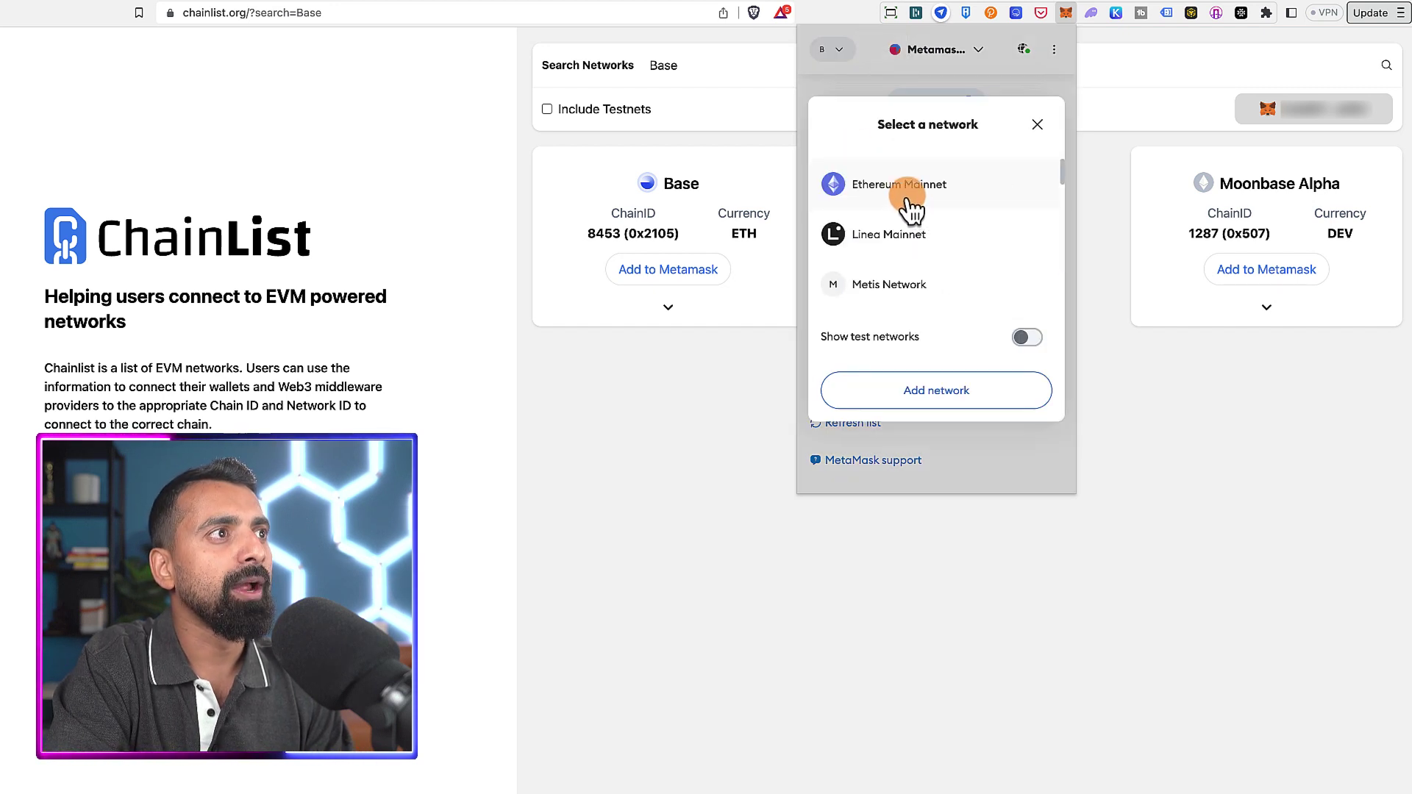
left_click(909, 187)
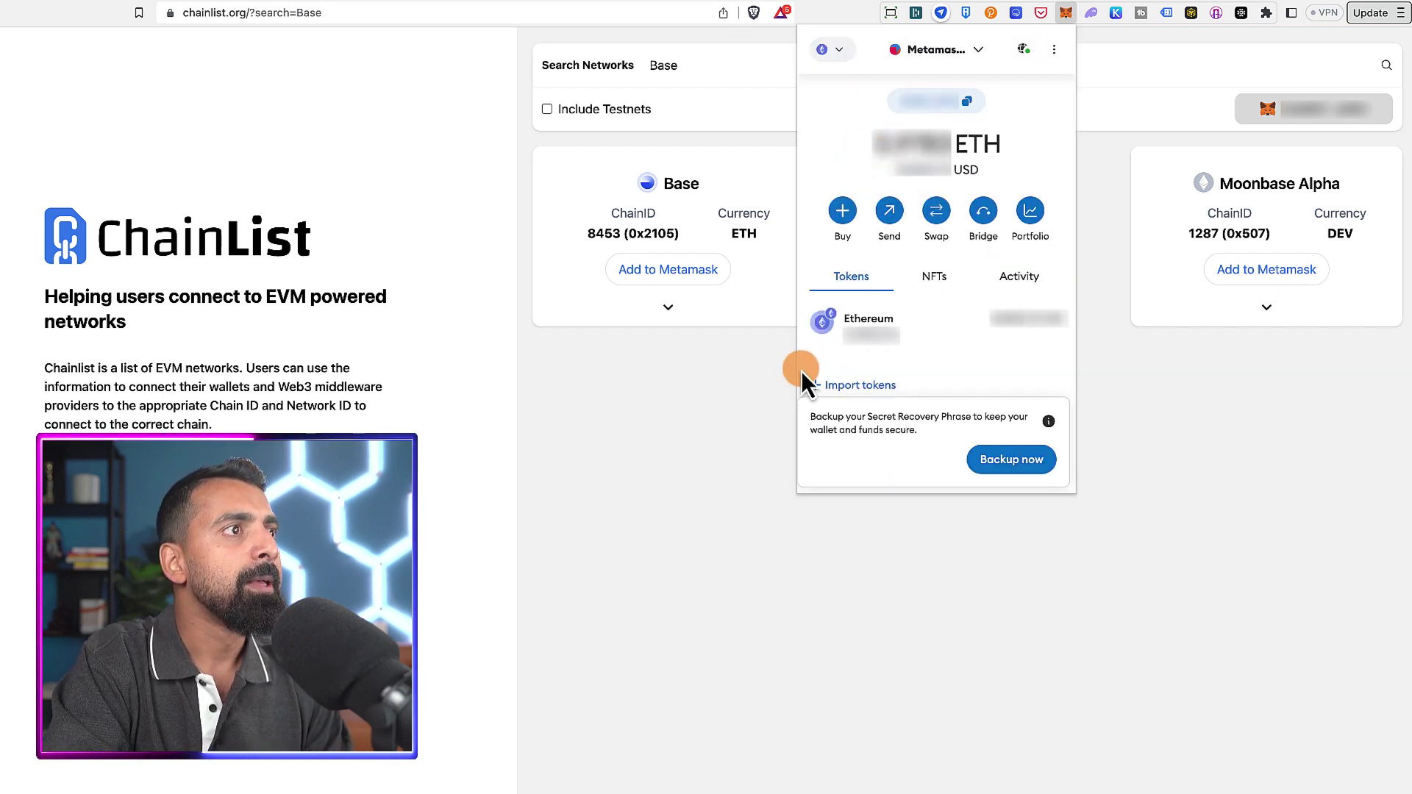
left_click(646, 356)
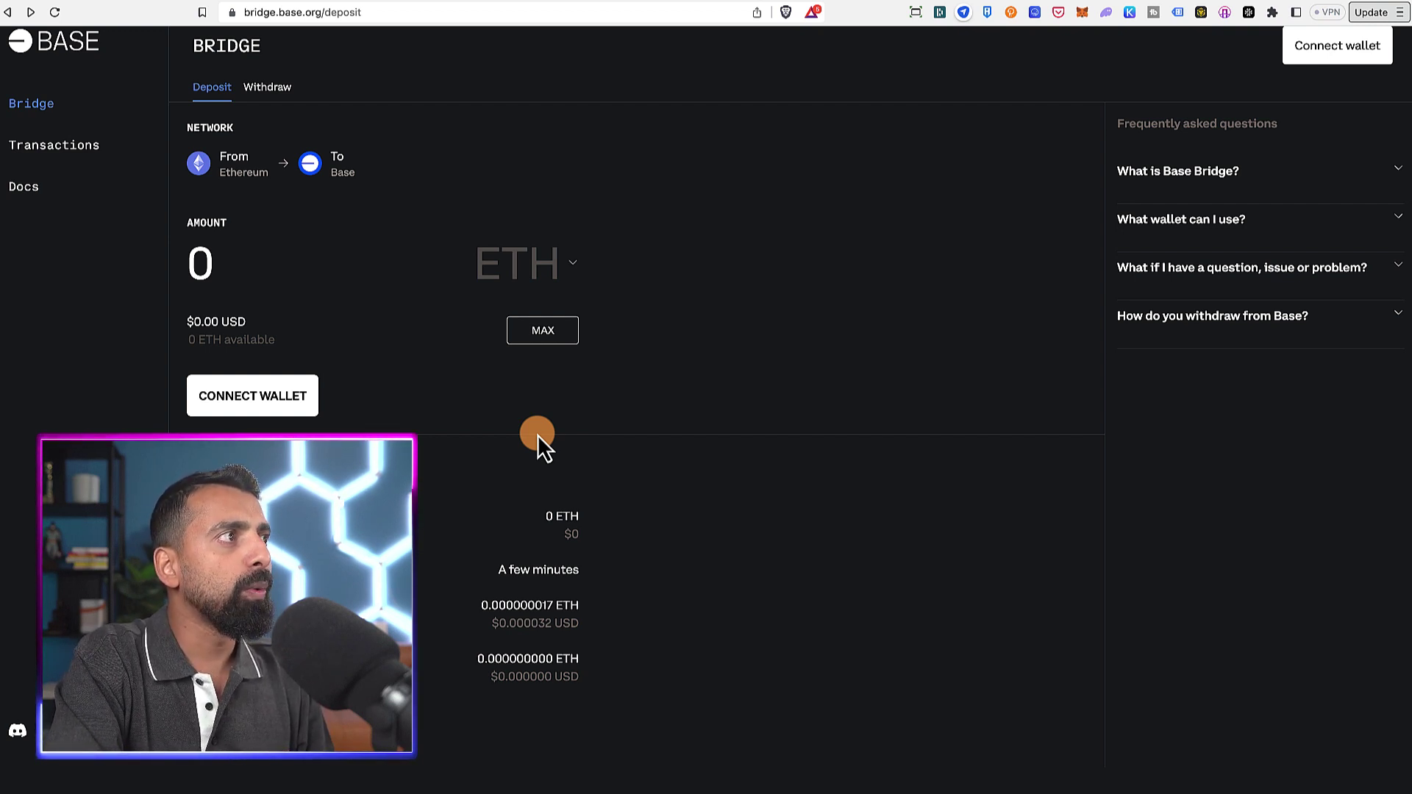
Connect MetaMask to Base Bridge, choosing the account and approving the connection.
left_click(273, 405)
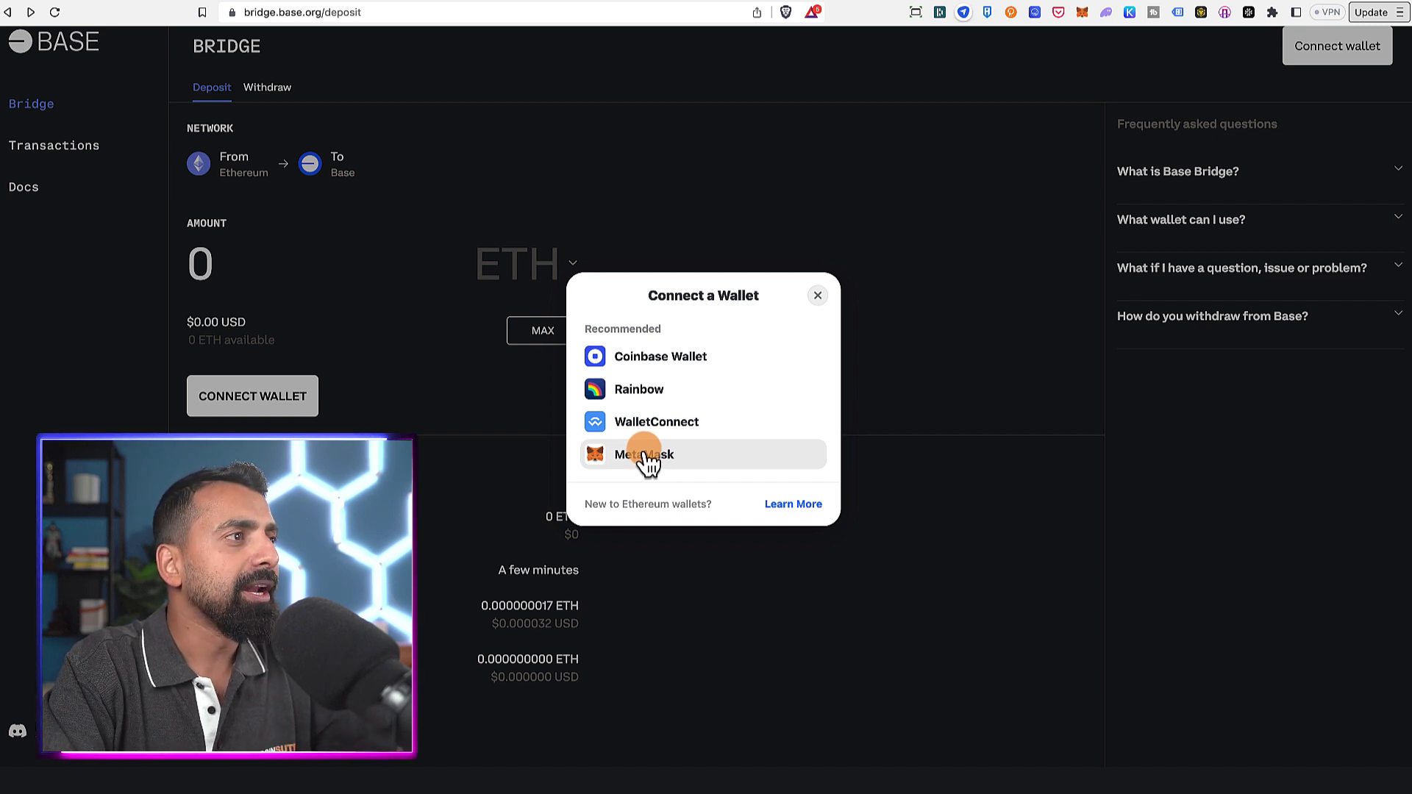
left_click(644, 456)
left_click(1363, 345)
left_click(1346, 406)
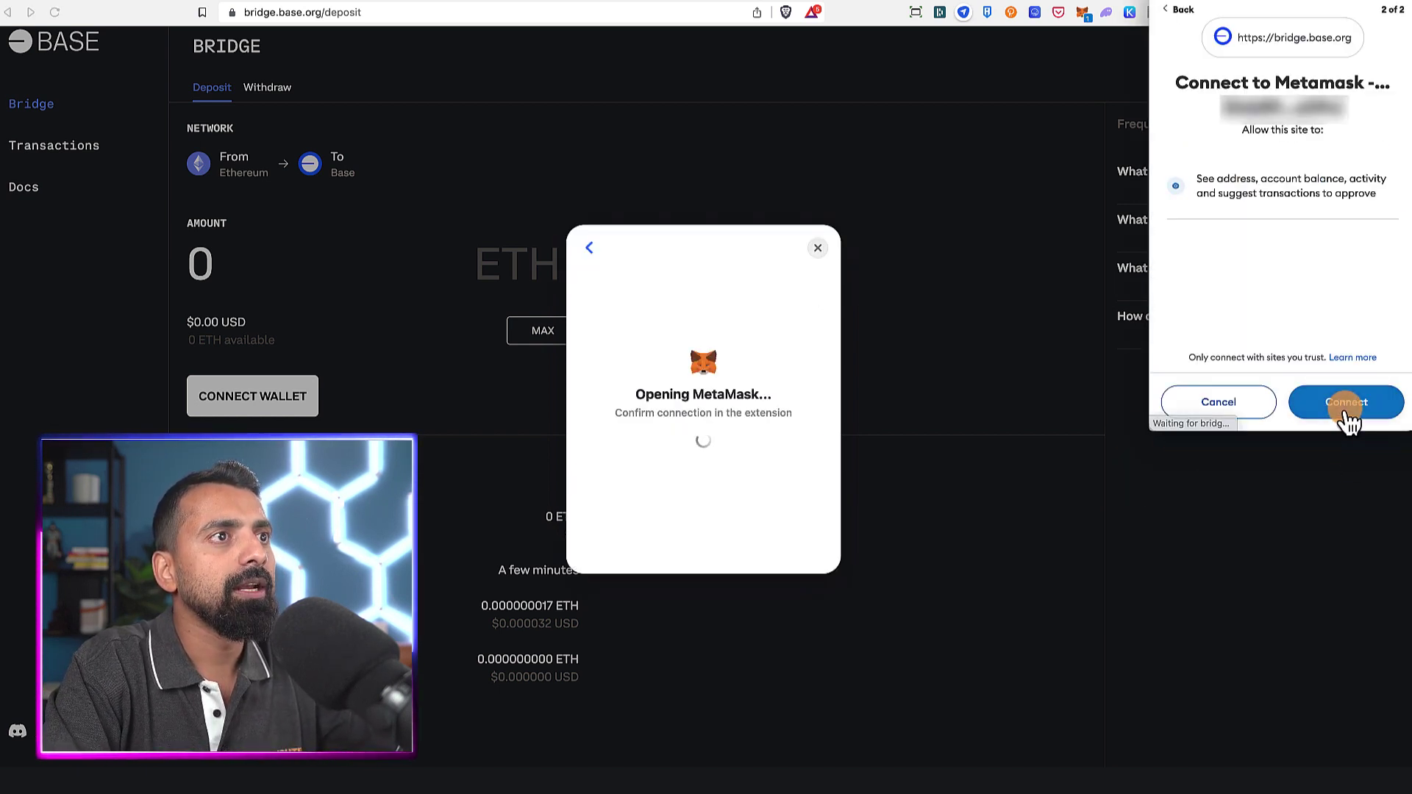
left_click(1312, 407)
left_click(553, 331)
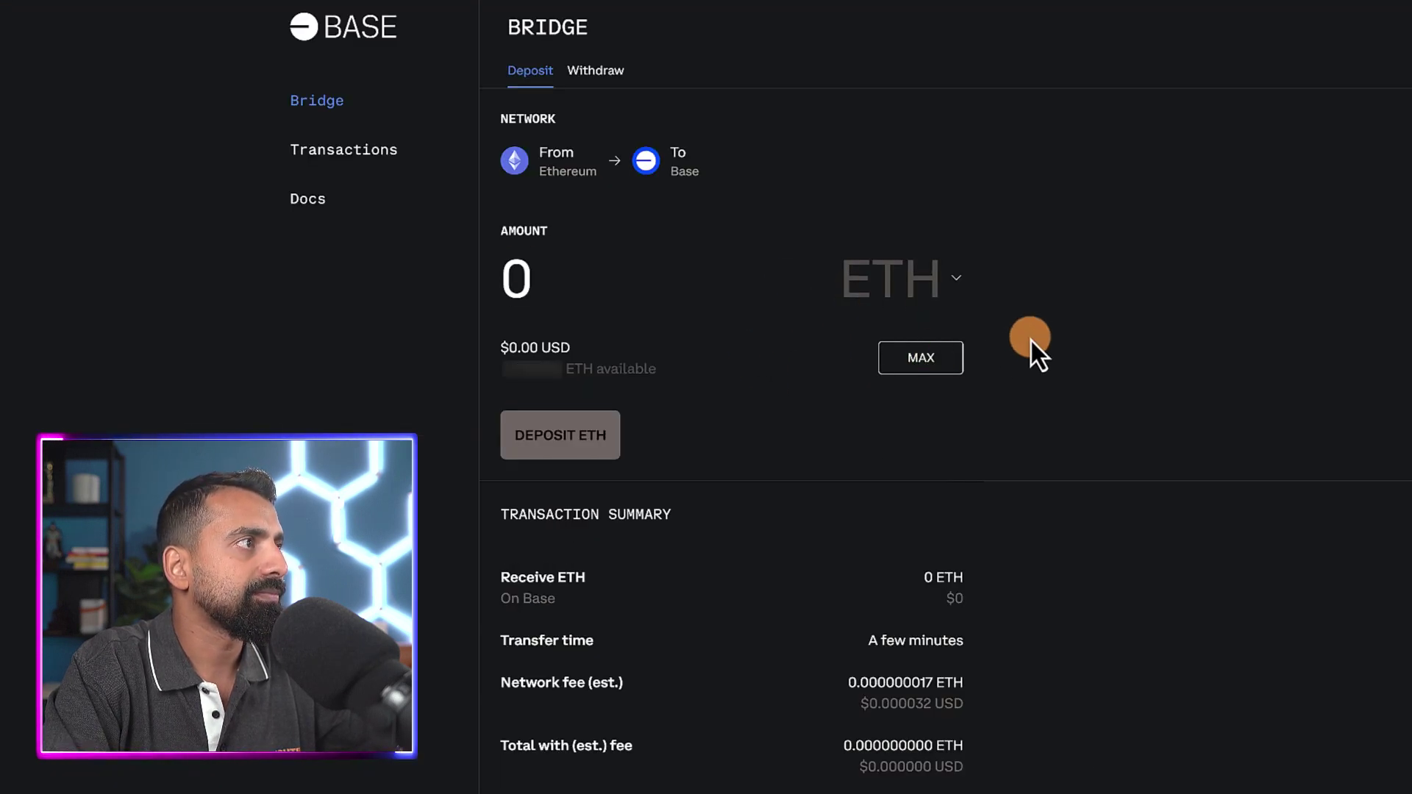
Enter 0.8 ETH as the deposit amount and expand the 'How do you withdraw from Base?' FAQ.
left_click(1059, 555)
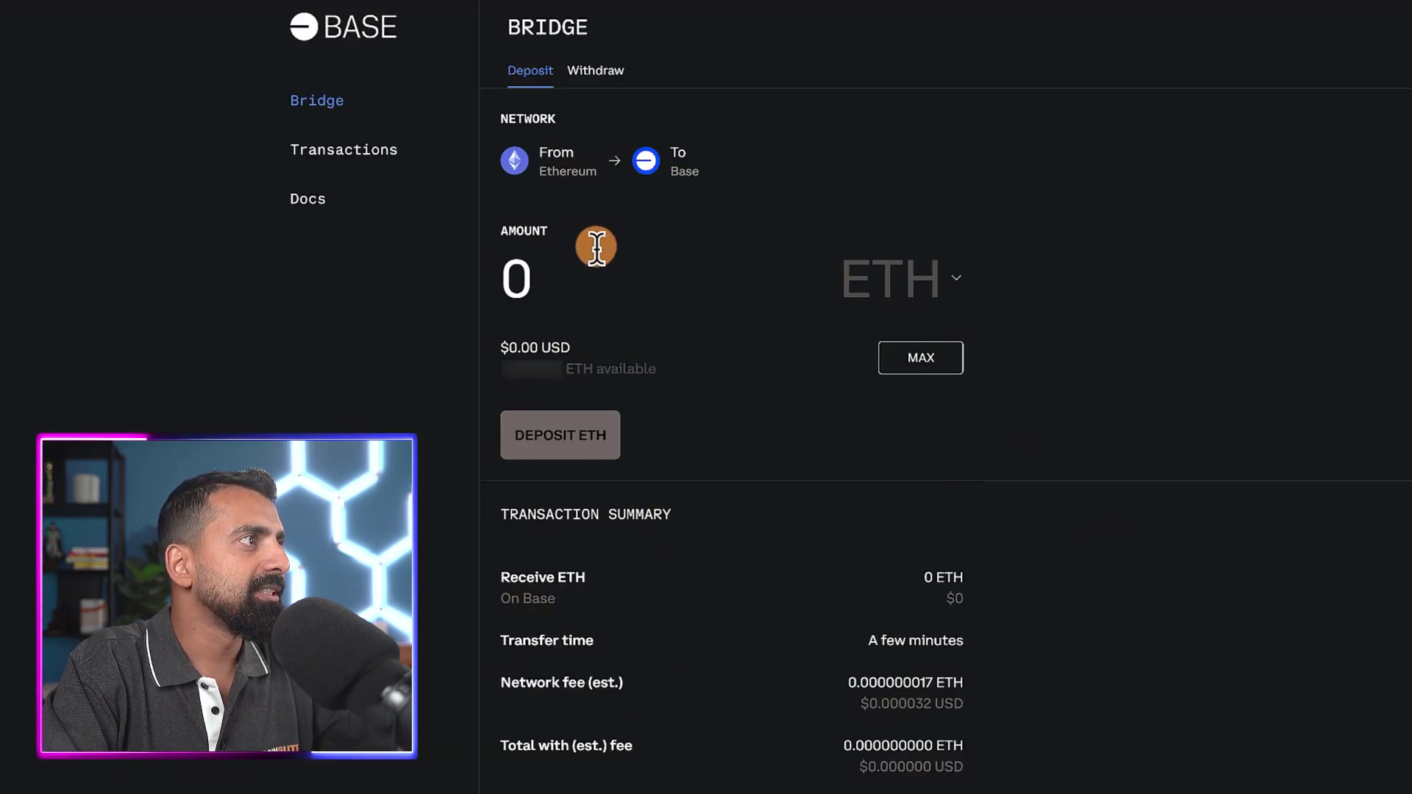
left_click(543, 276)
type("0")
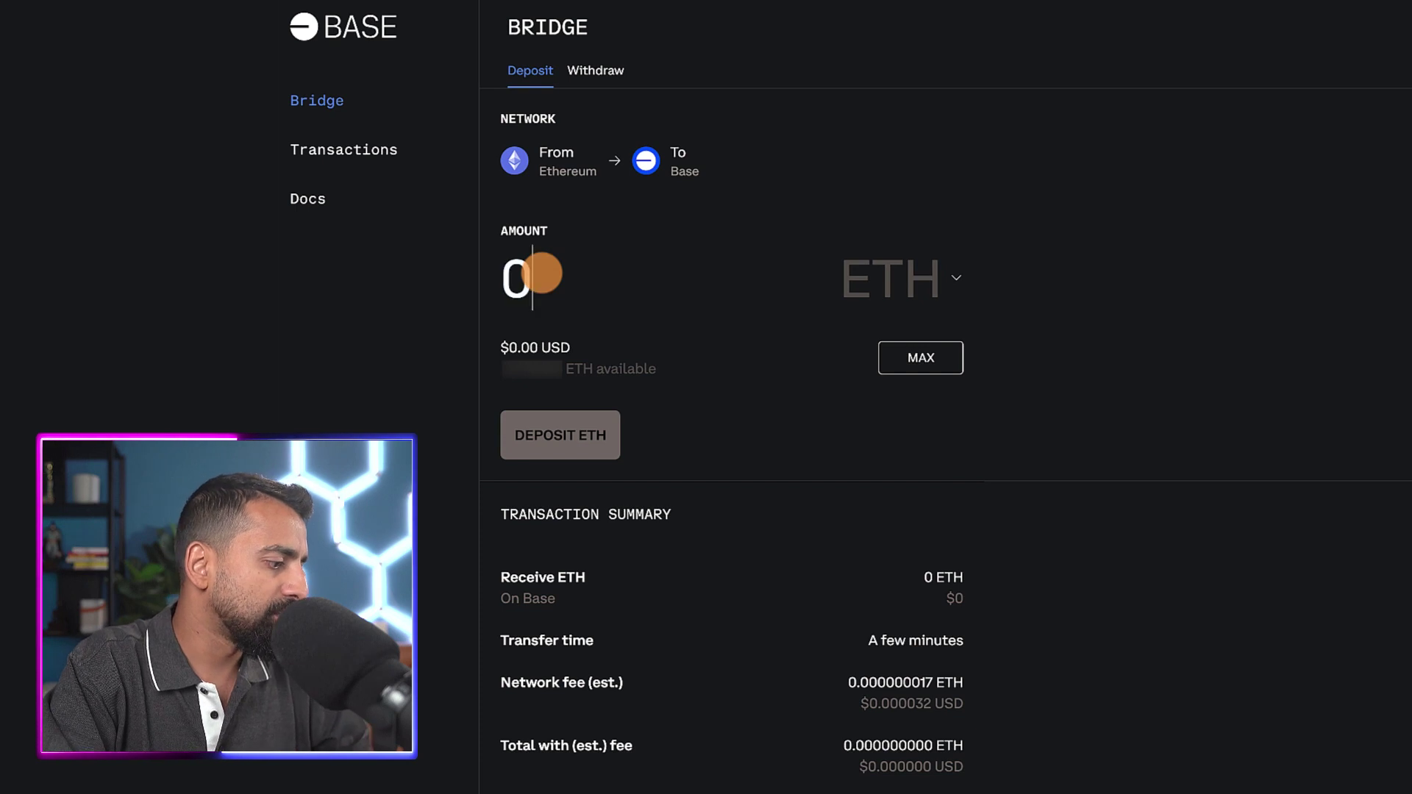
type(".8")
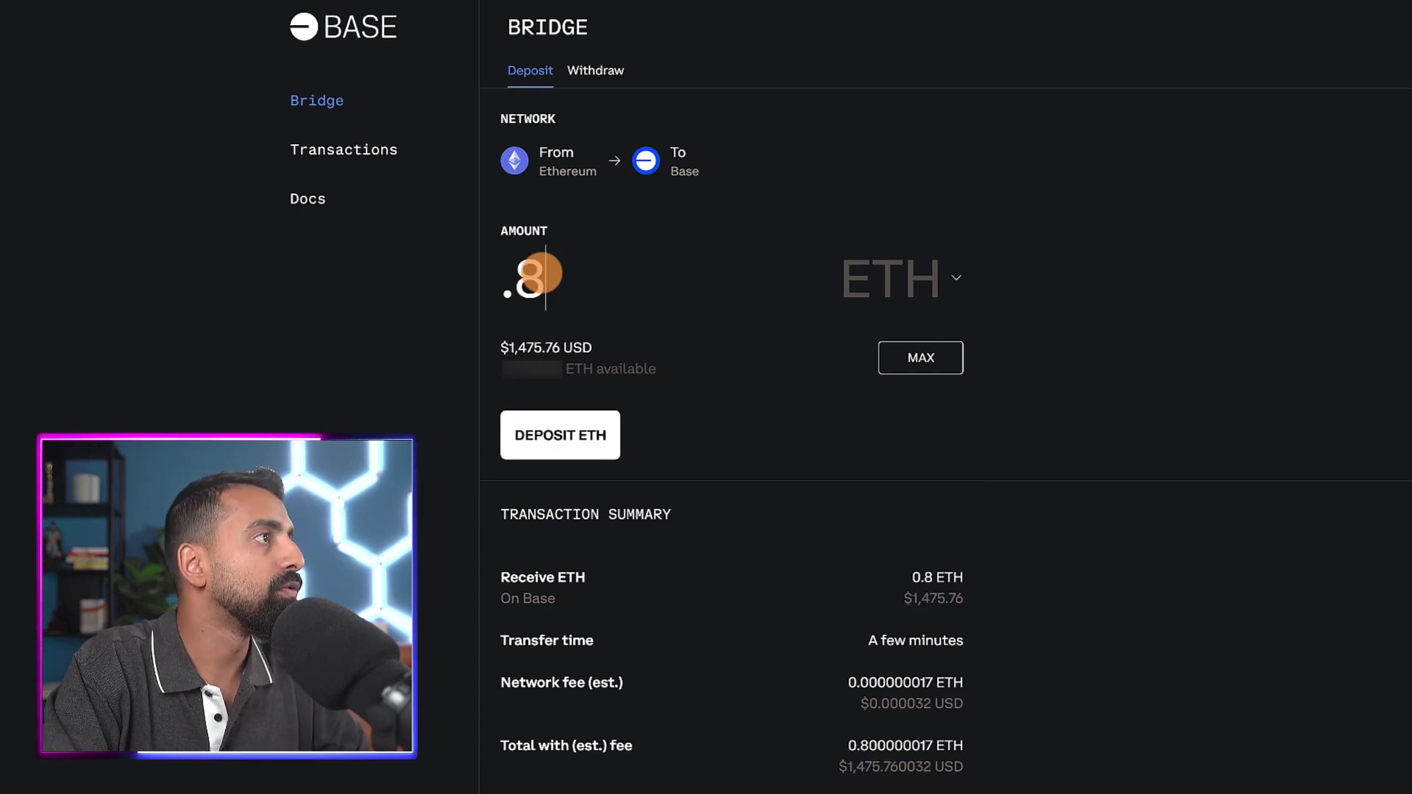
key("BackSpace")
key("BackSpace")
type("0.")
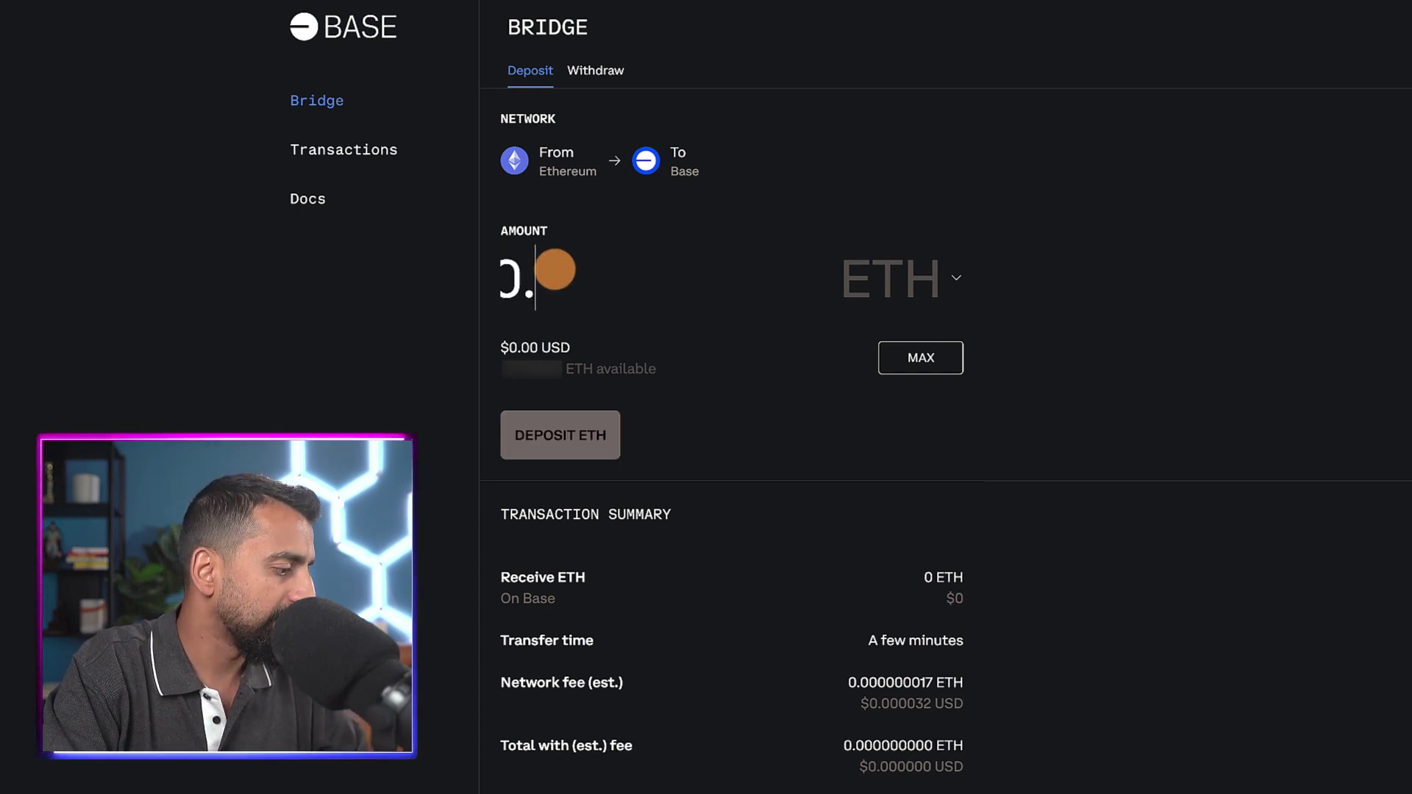
type("8")
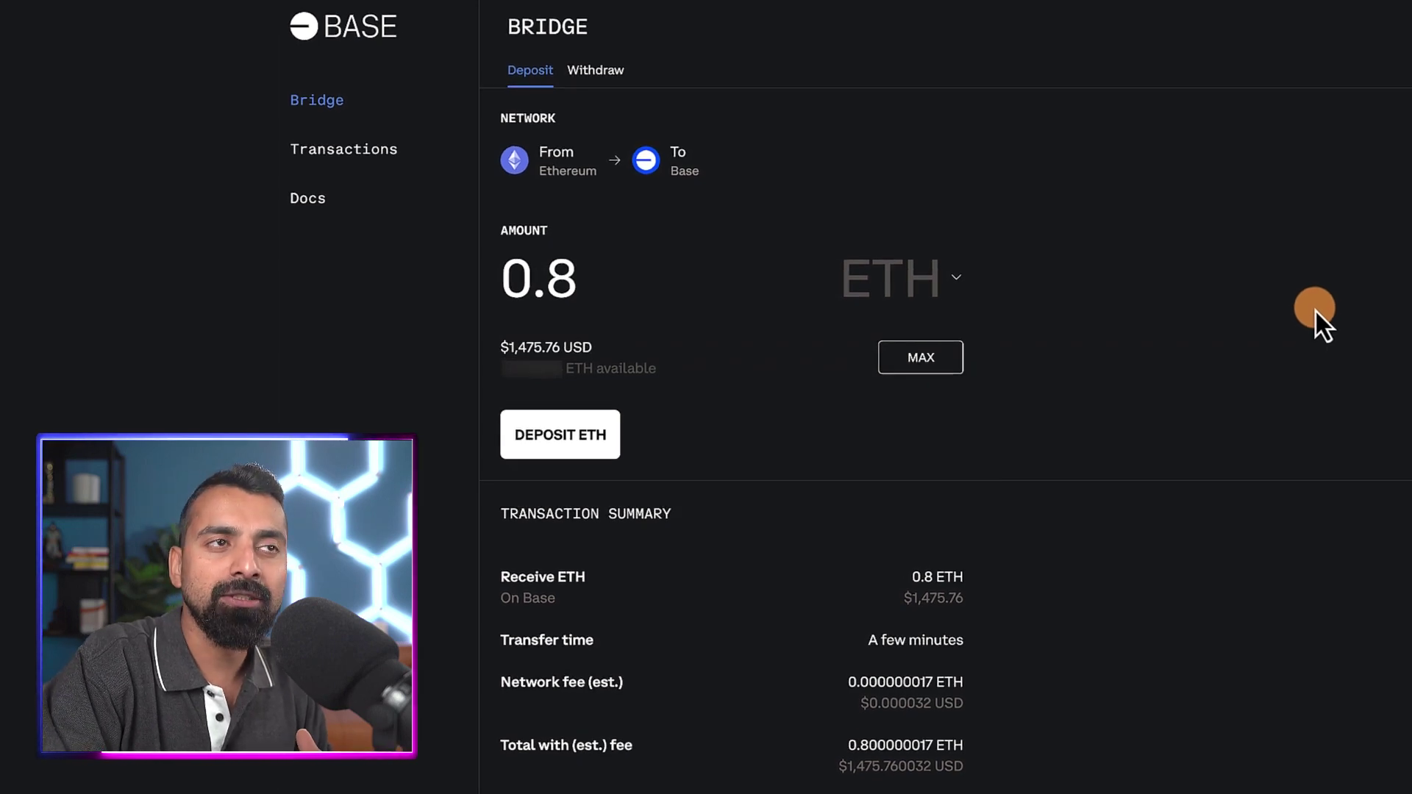
left_click(1217, 290)
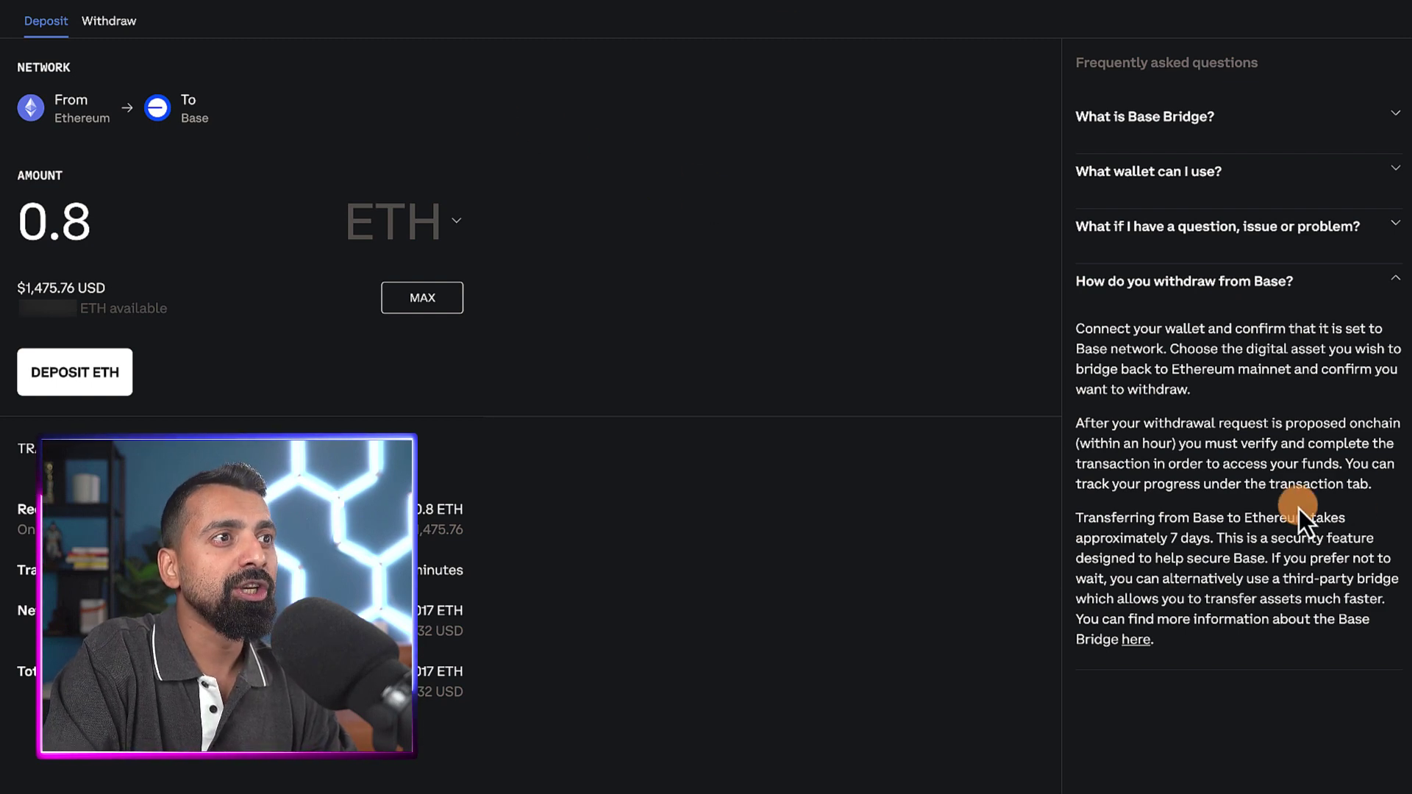
left_click_drag(1077, 519, 1219, 540)
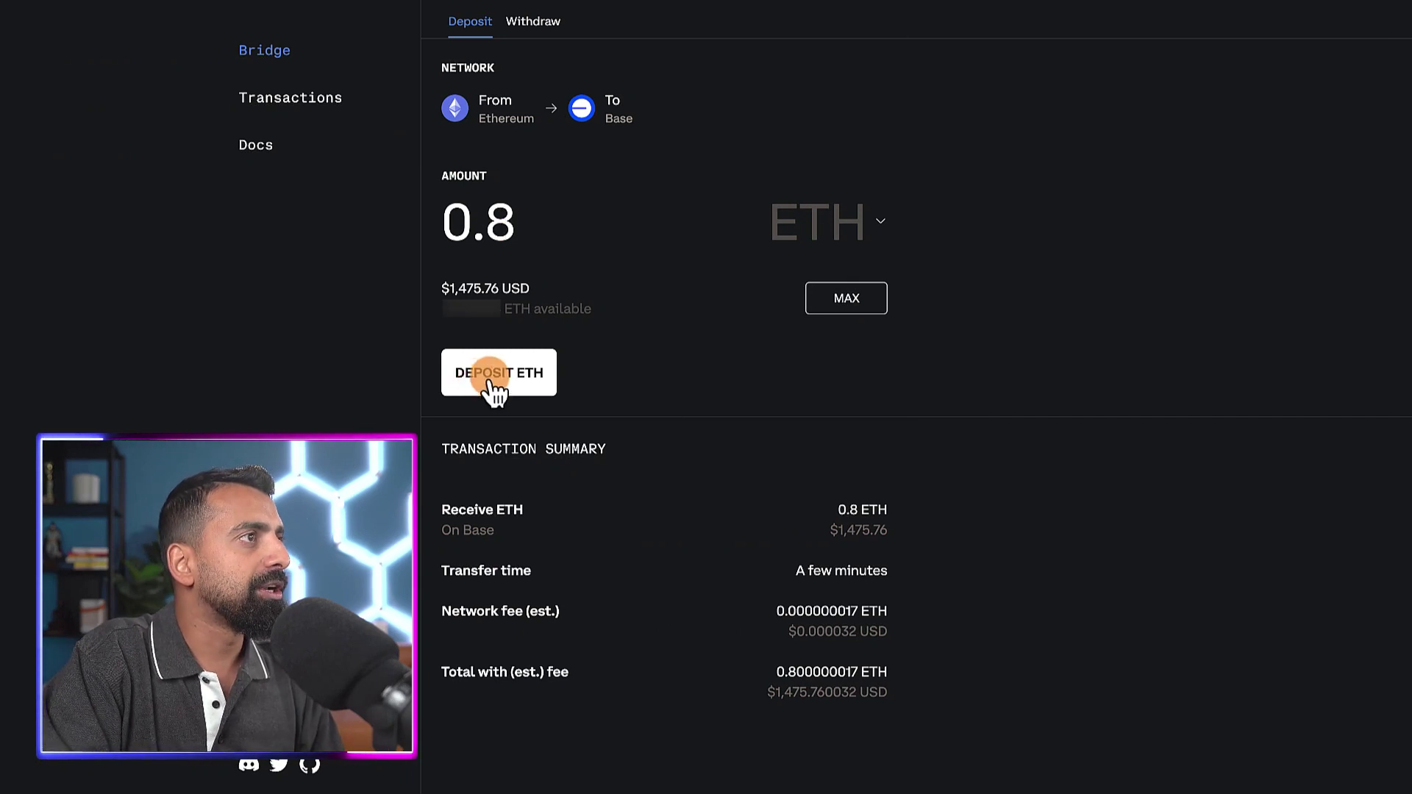
Submit the 0.8 ETH deposit and confirm the transaction in MetaMask.
left_click(495, 389)
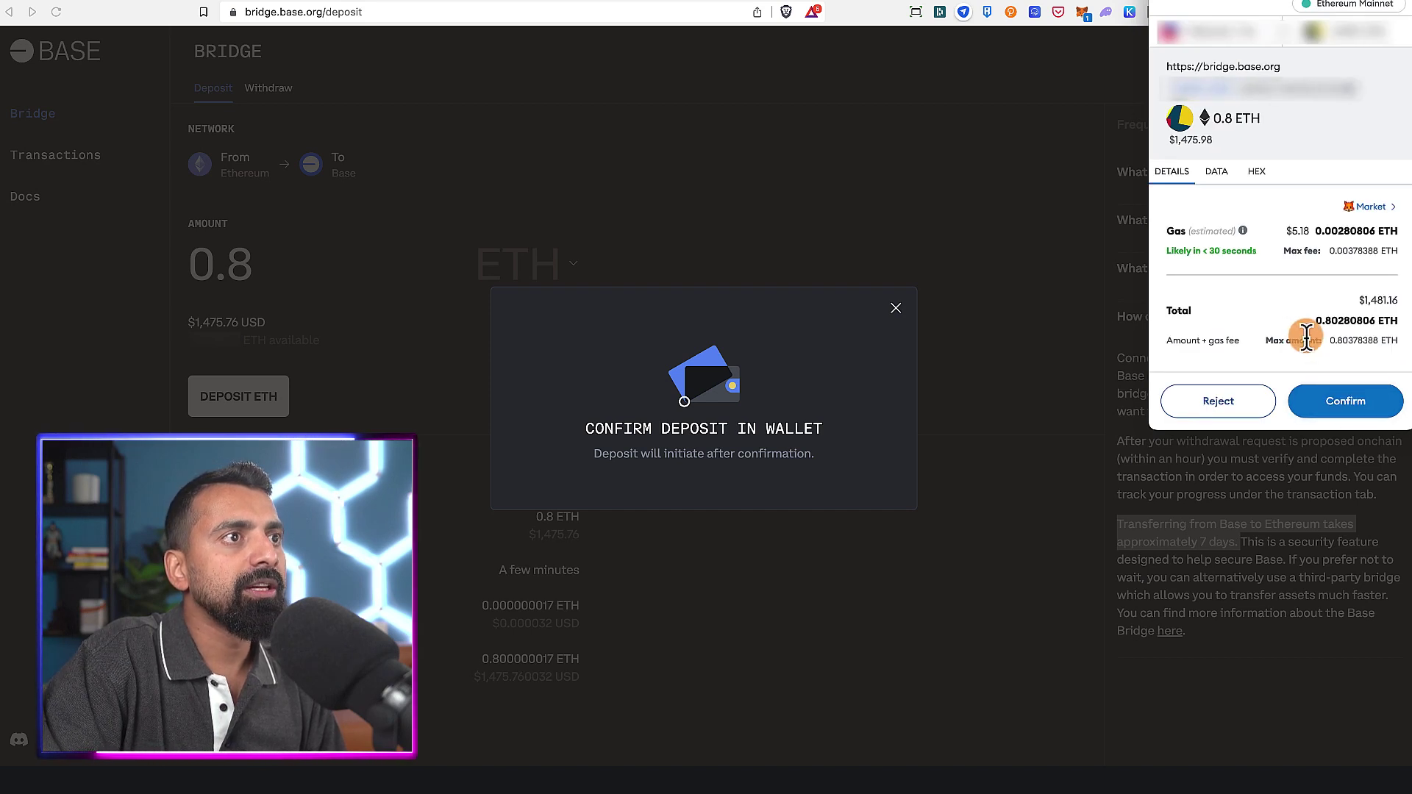
left_click(1335, 404)
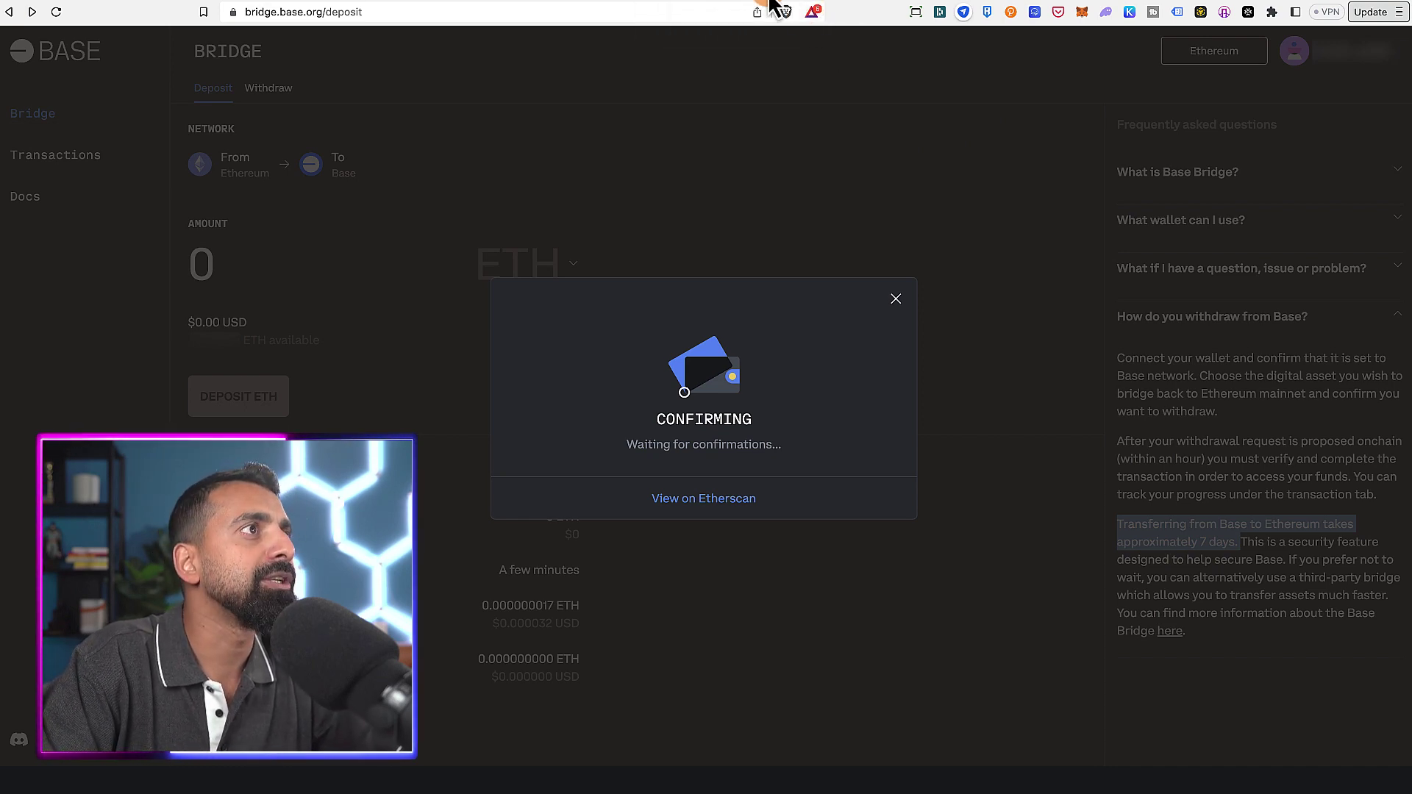
Open the Base ecosystem directory and filter it to BRIDGE projects.
left_click(893, 4)
scroll(574, 315, "up", 8)
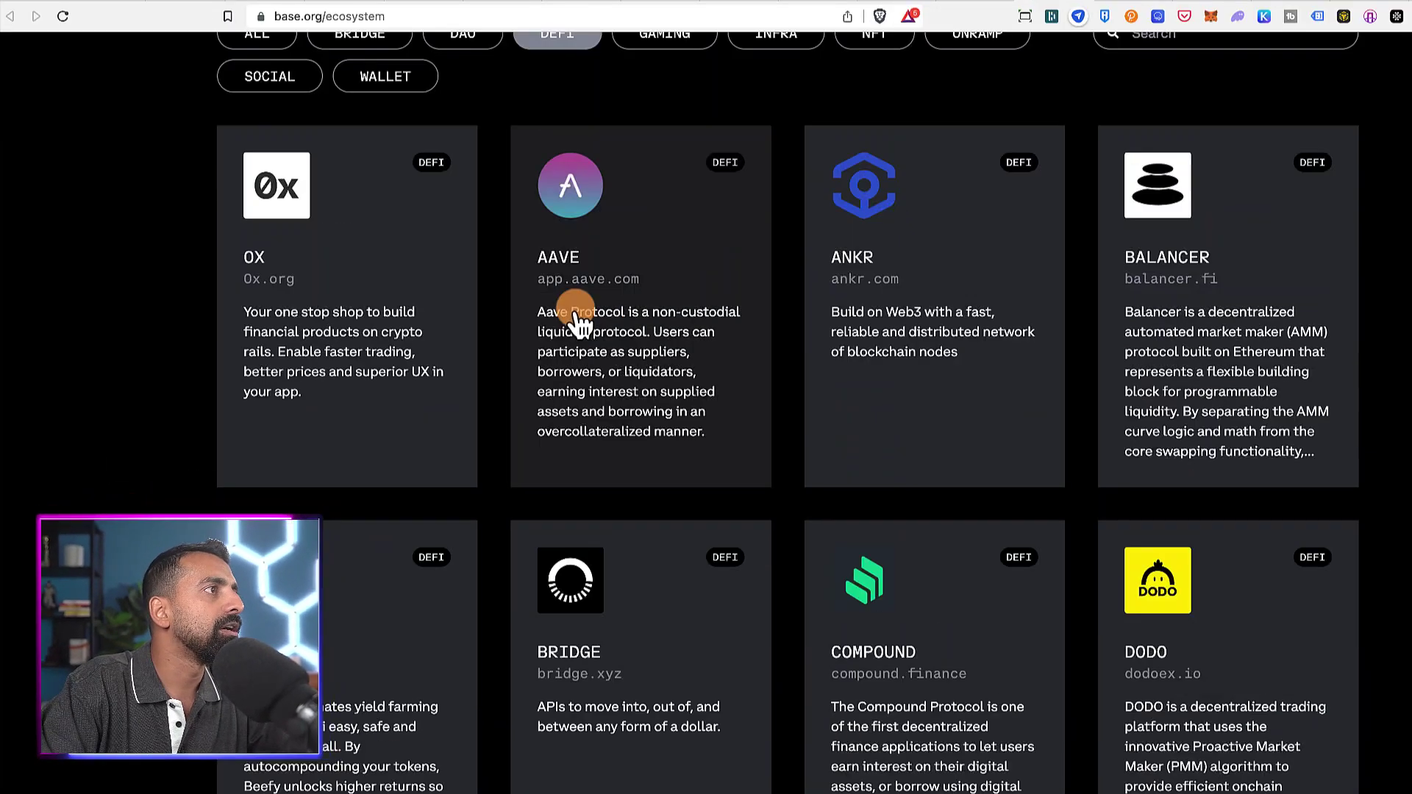
scroll(662, 317, "down", 5)
scroll(725, 313, "up", 6)
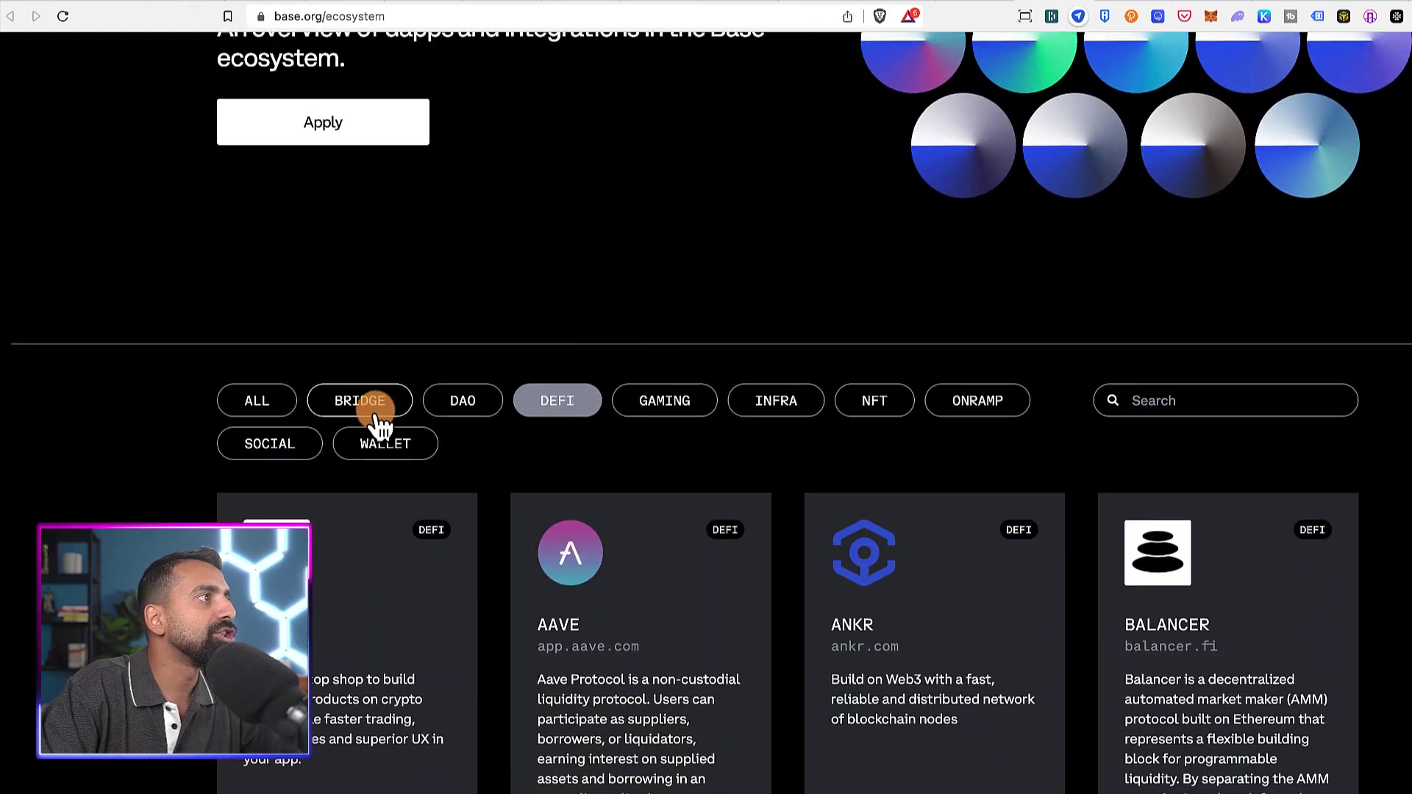
left_click(367, 404)
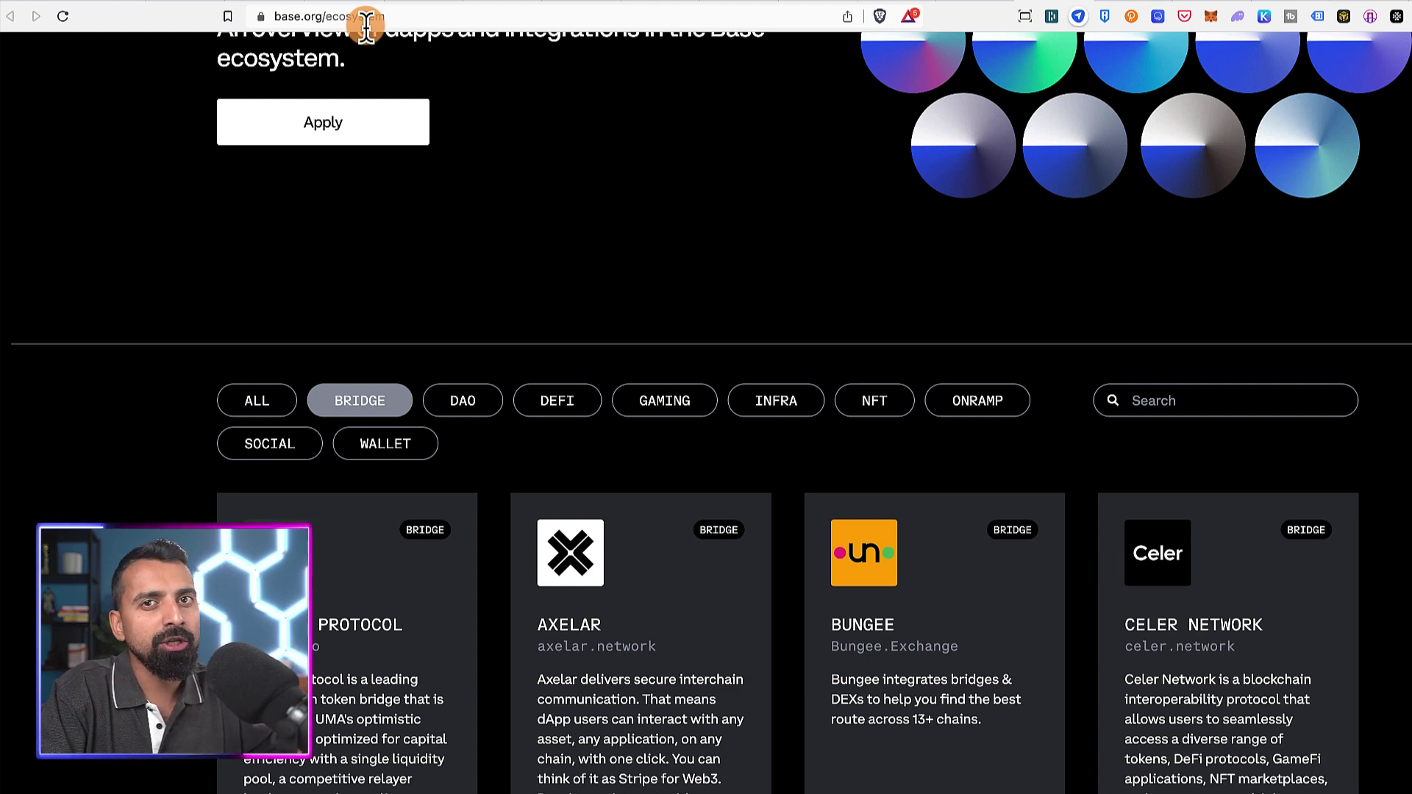
Scroll through the listed bridge project cards.
scroll(386, 369, "down", 3)
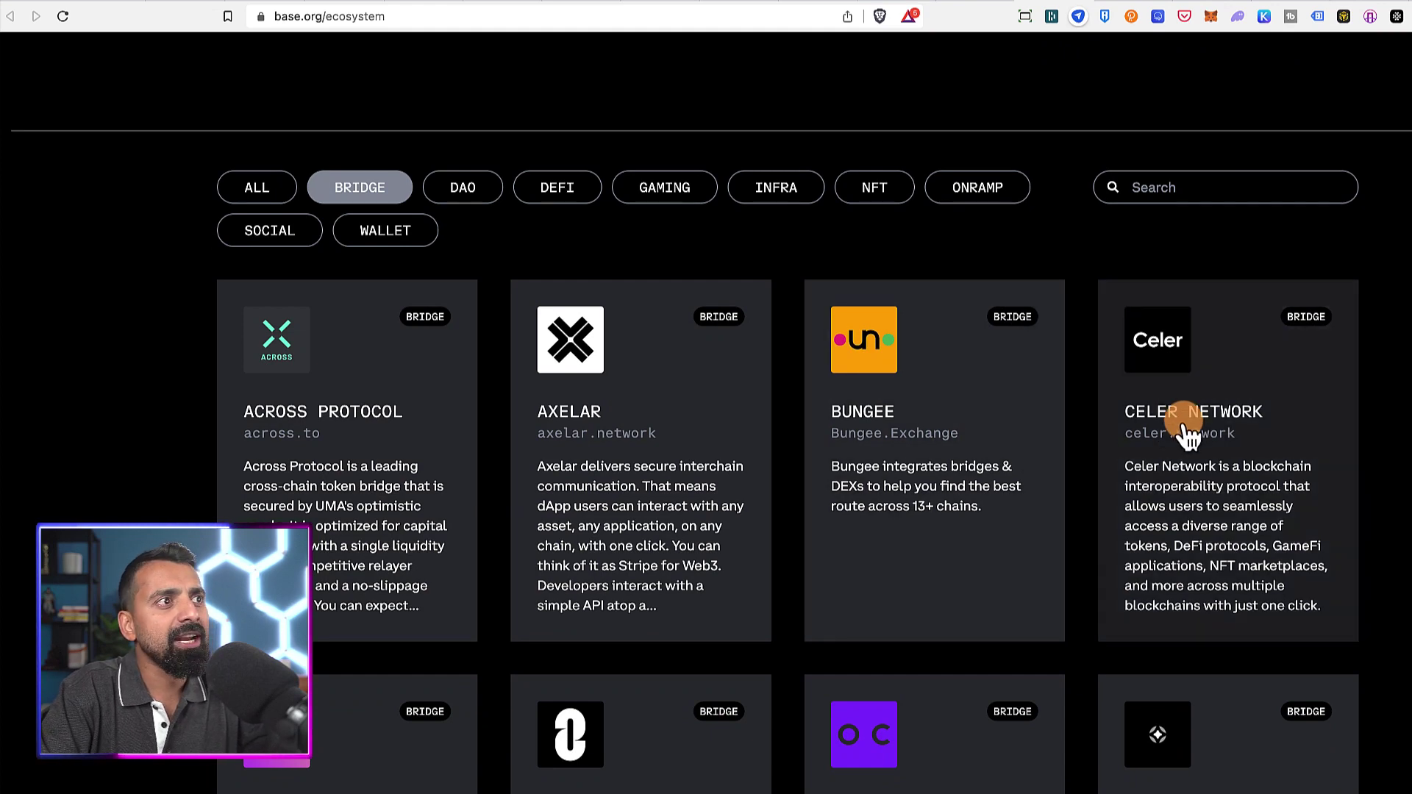
scroll(1142, 430, "down", 3)
scroll(652, 473, "down", 3)
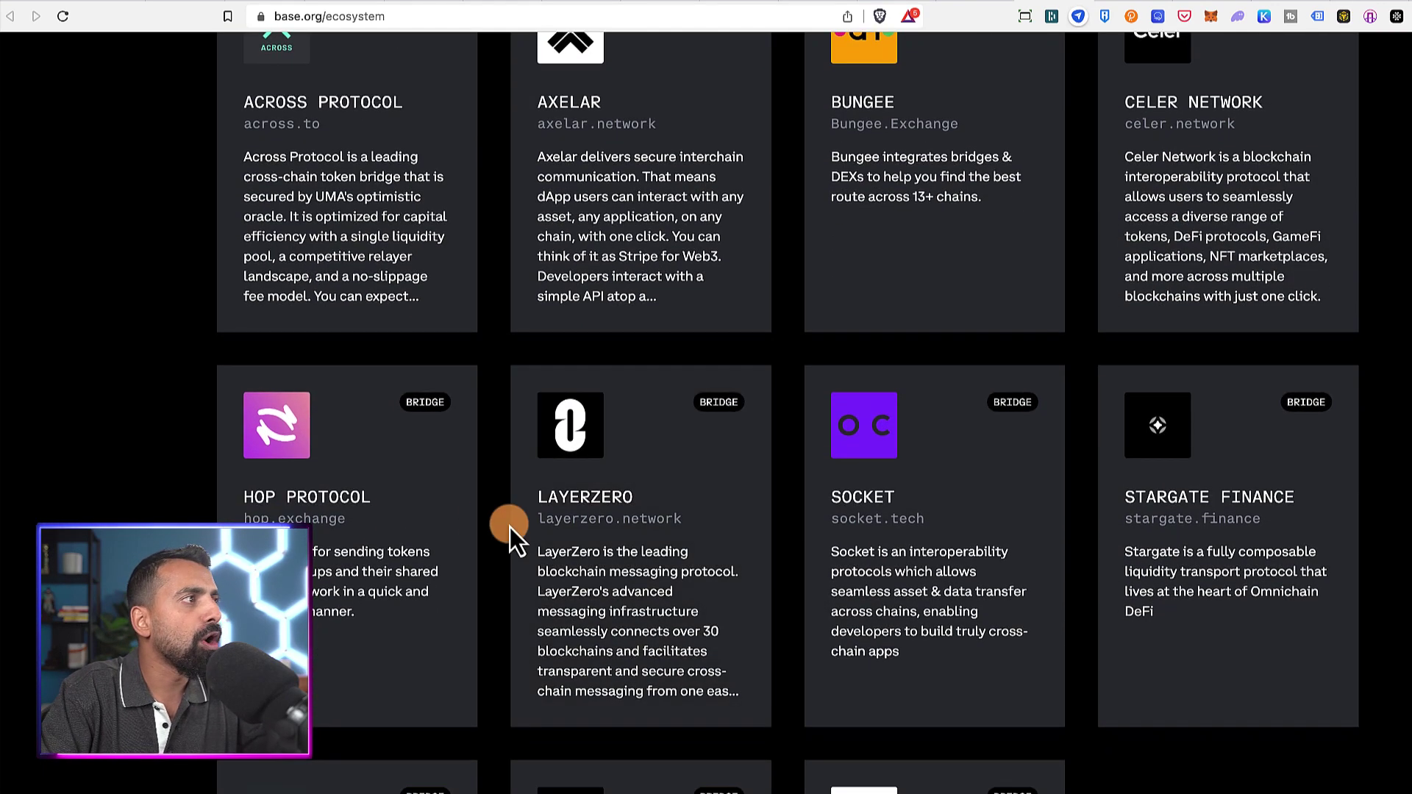
scroll(439, 529, "down", 1)
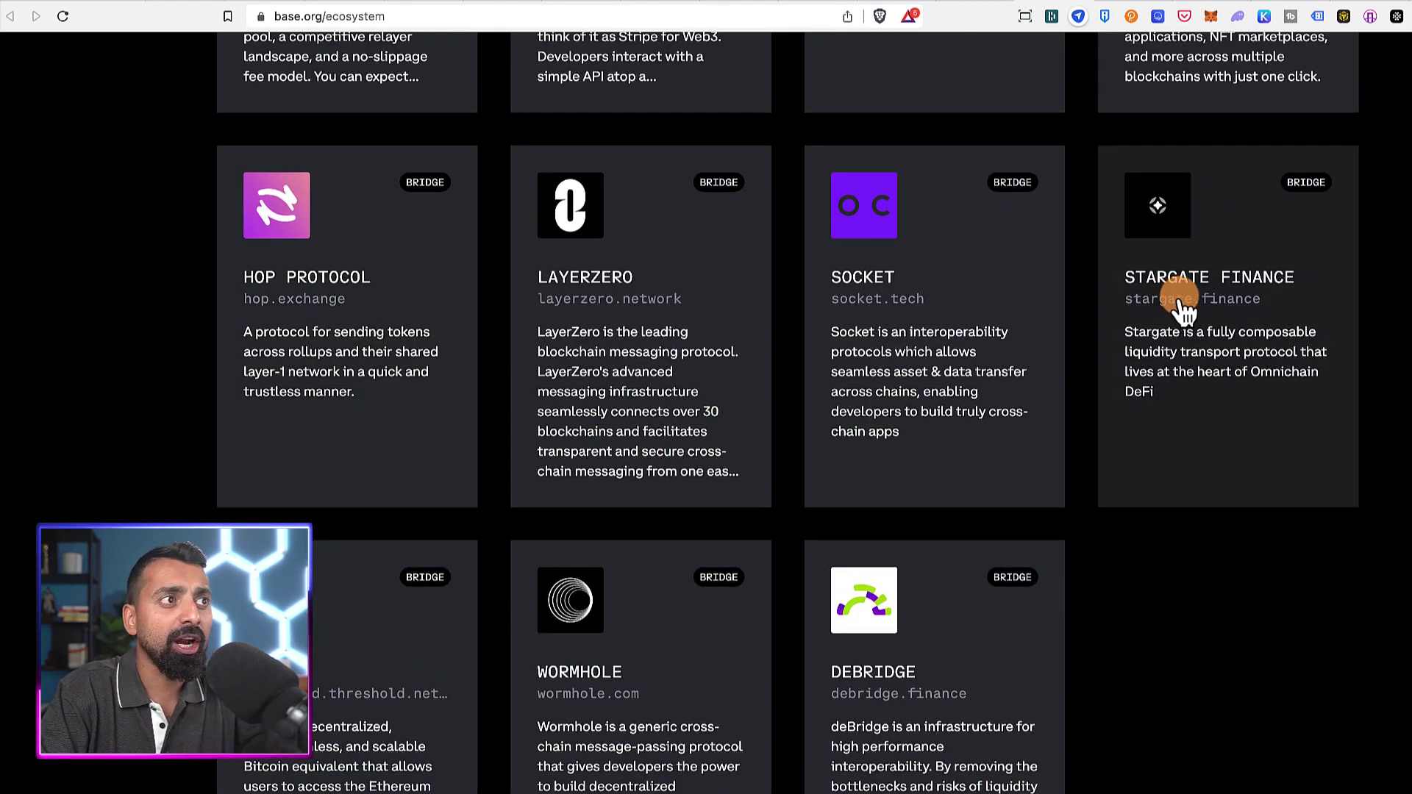
scroll(1182, 300, "down", 2)
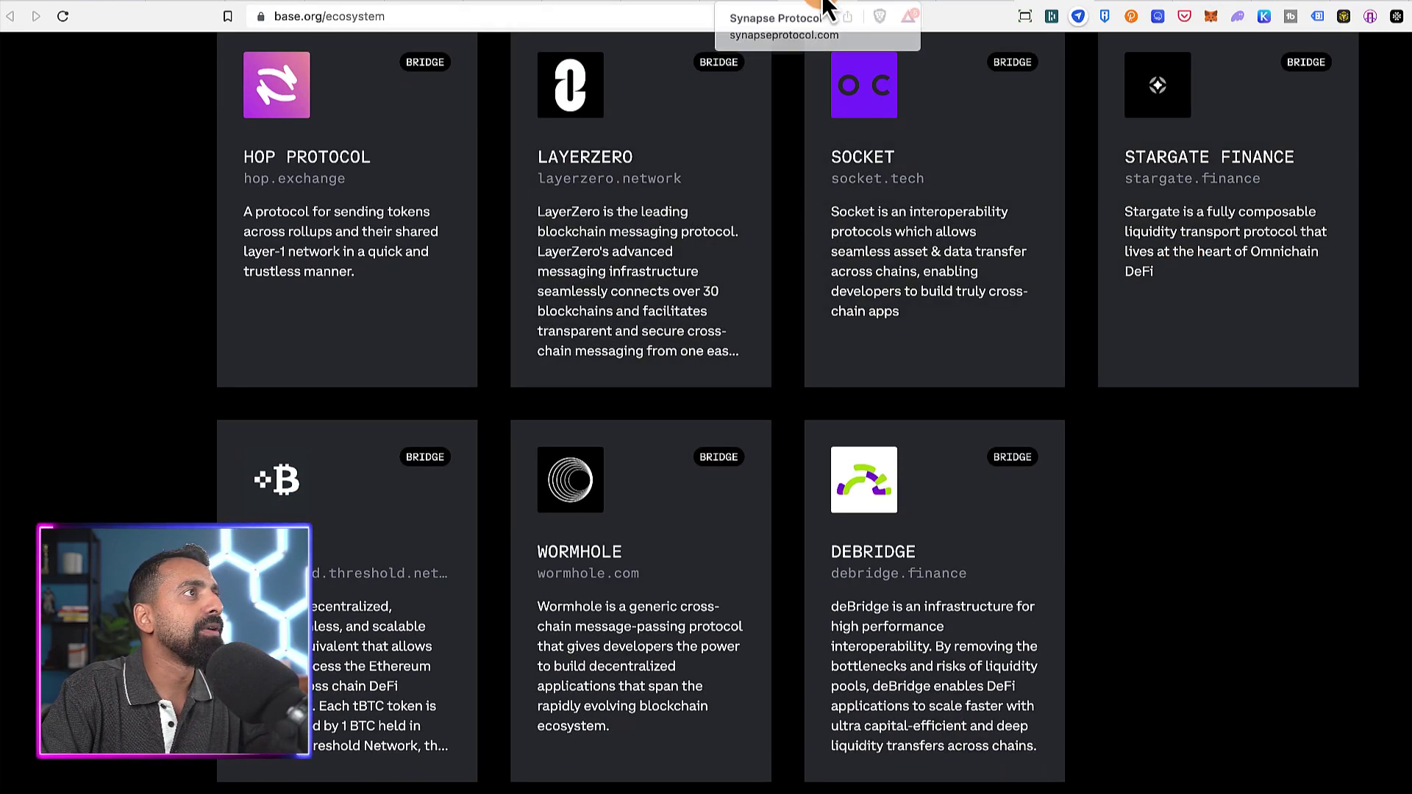
scroll(796, 234, "up", 15)
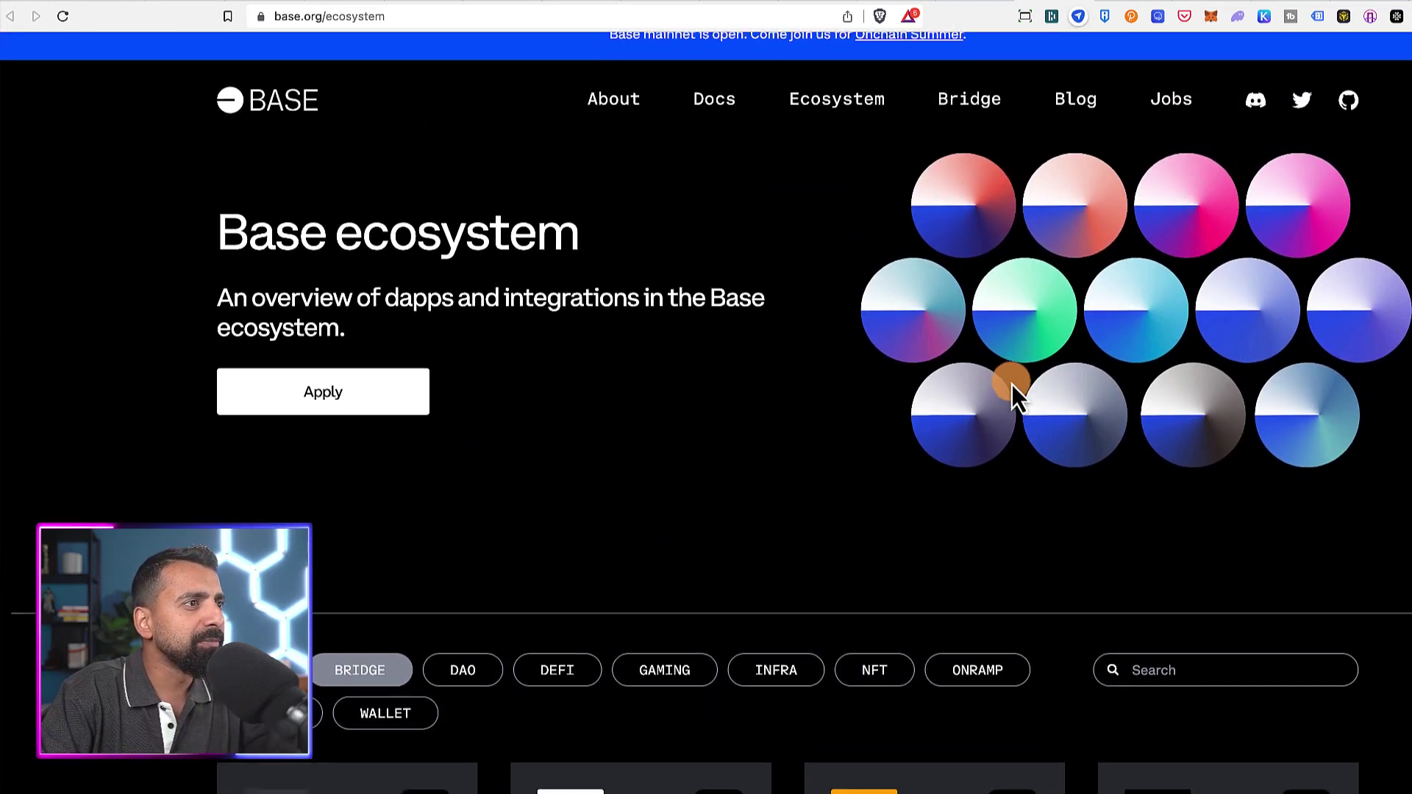
scroll(1013, 386, "down", 4)
scroll(1012, 385, "down", 4)
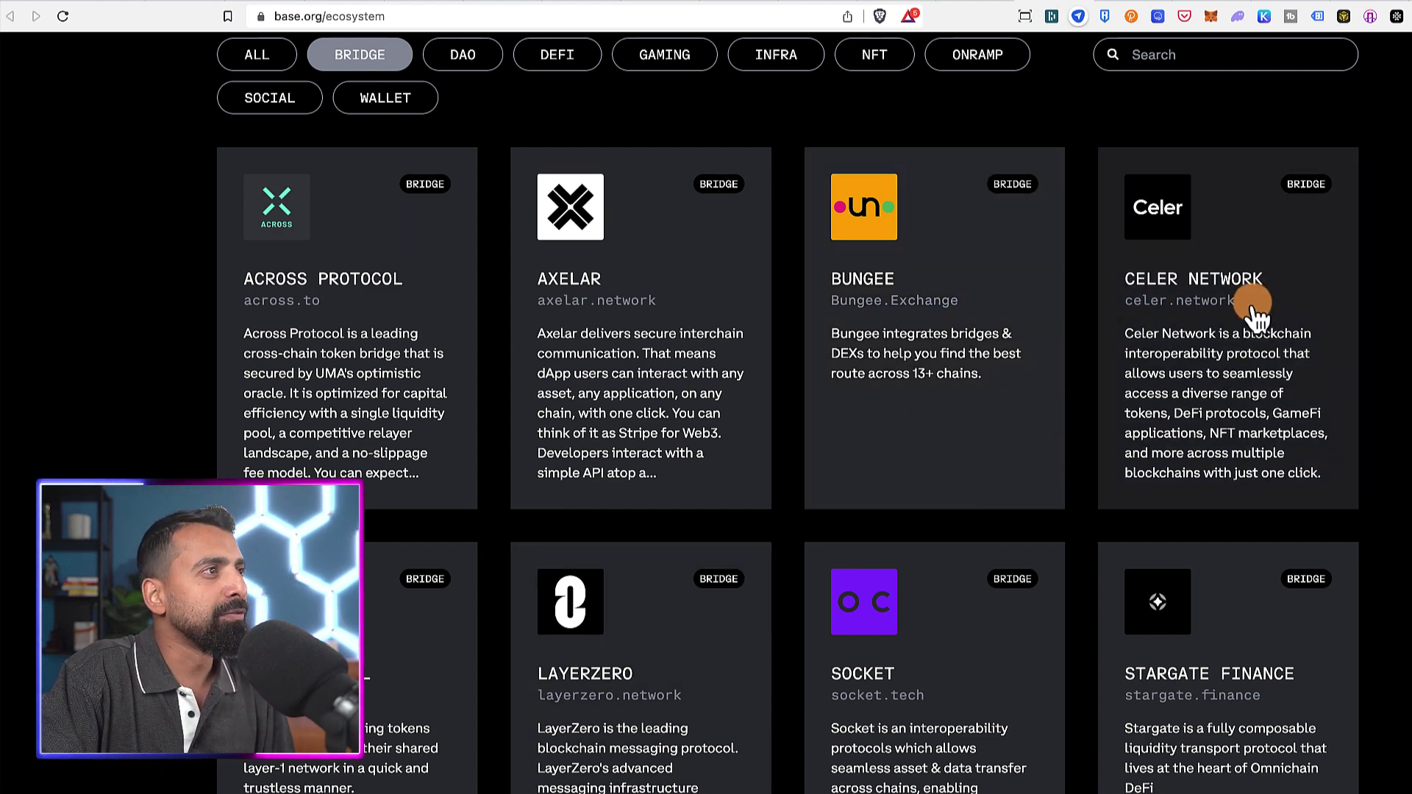
scroll(956, 441, "down", 5)
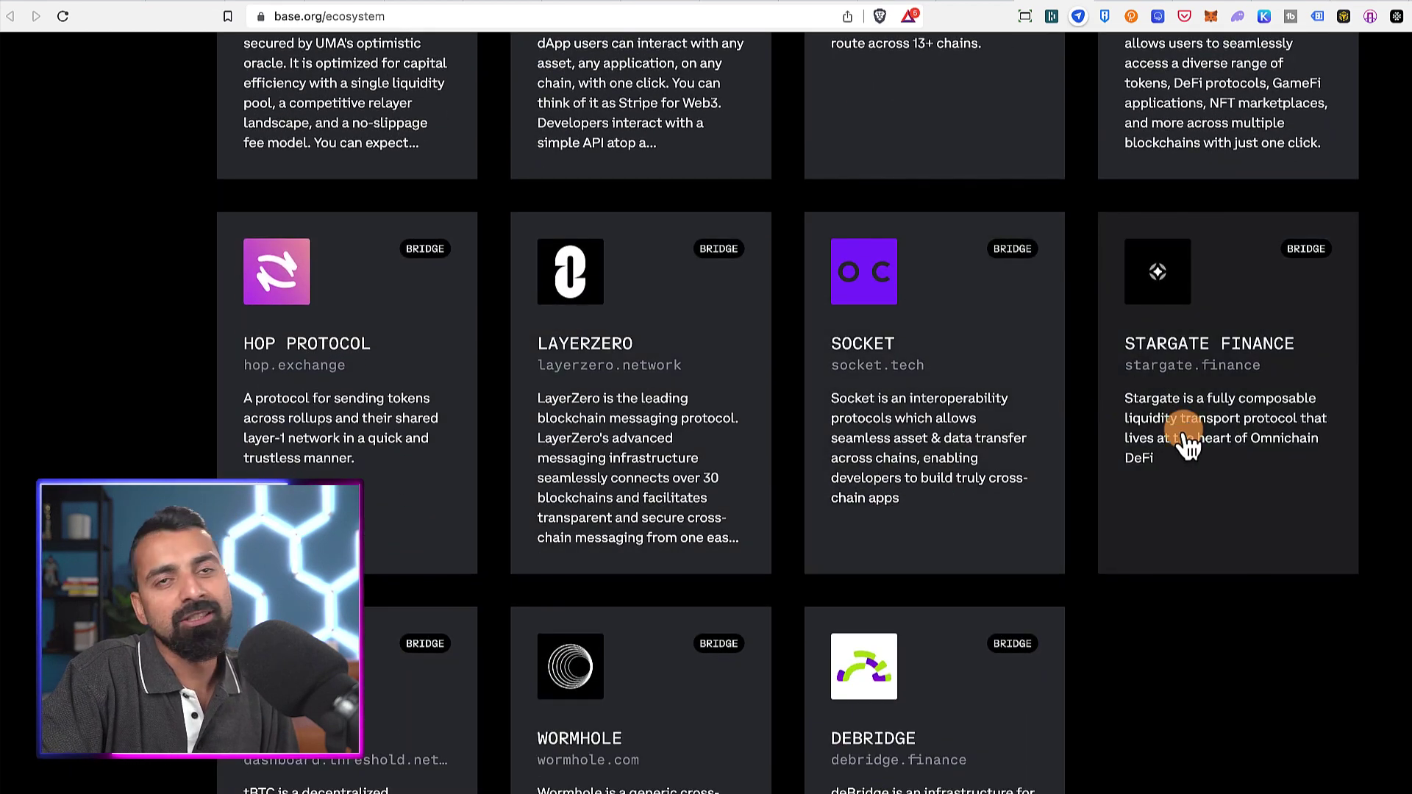
scroll(1170, 416, "down", 1)
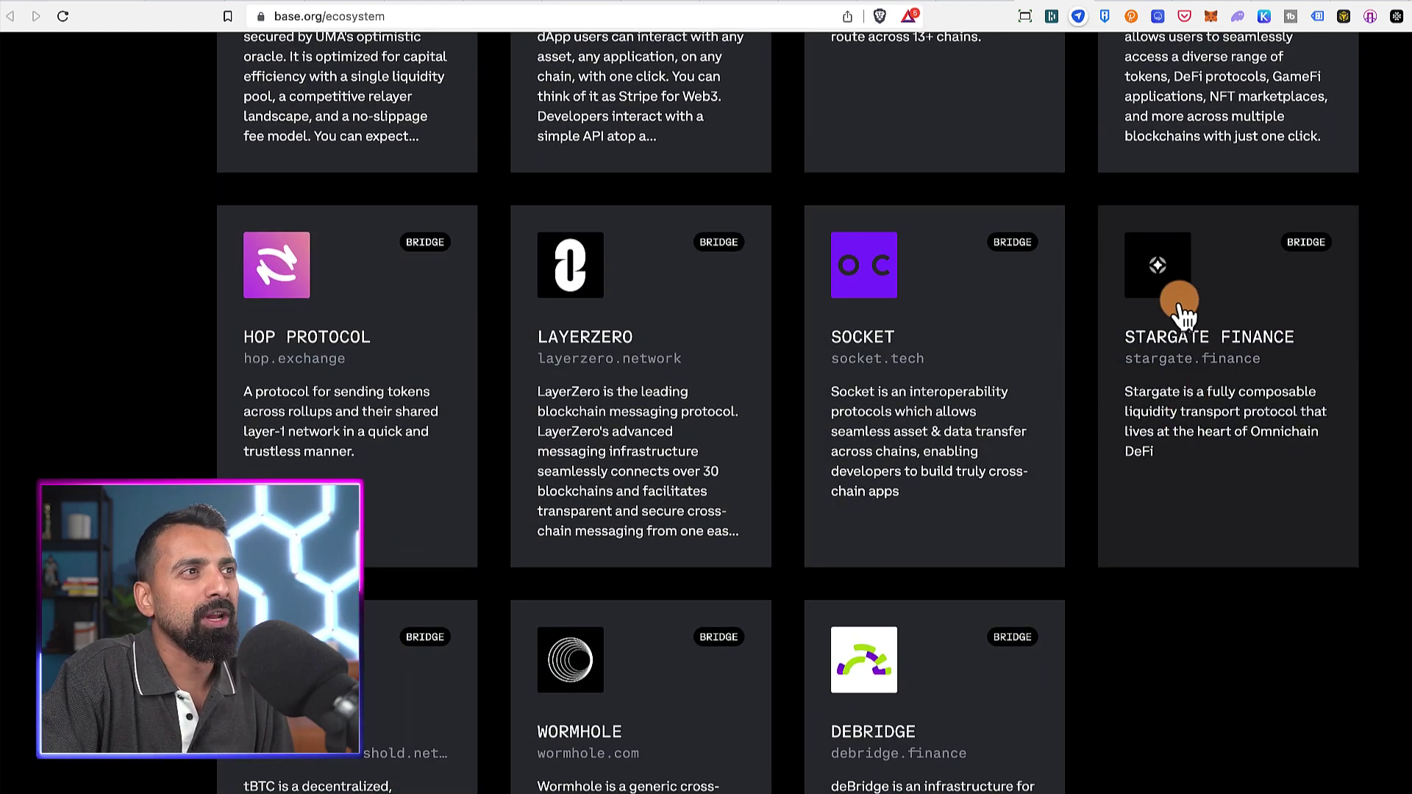
scroll(1173, 299, "up", 1)
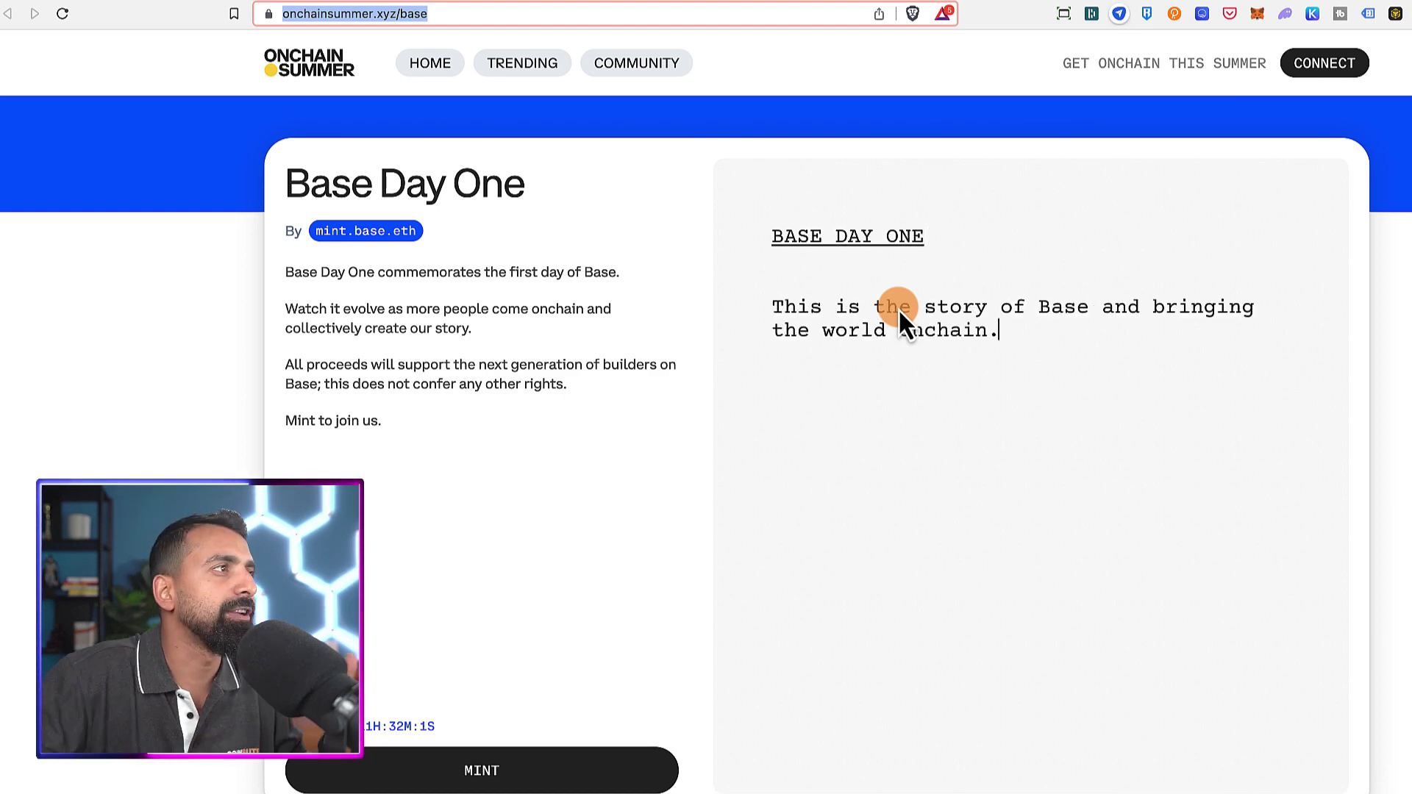
Connect MetaMask to the Base Day One page, selecting the account and approving the connection.
scroll(883, 346, "down", 10)
scroll(857, 437, "up", 5)
scroll(853, 436, "down", 5)
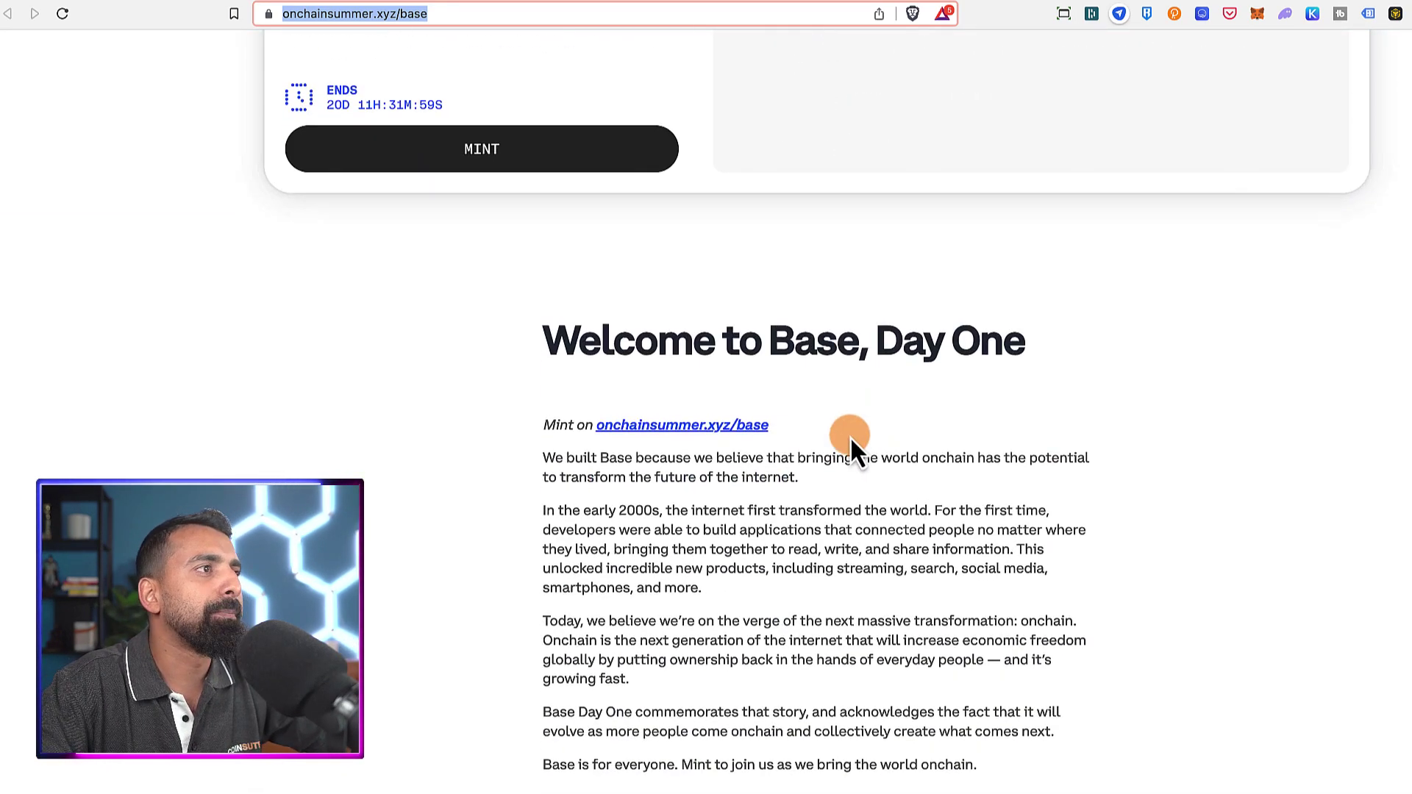
scroll(850, 435, "down", 1)
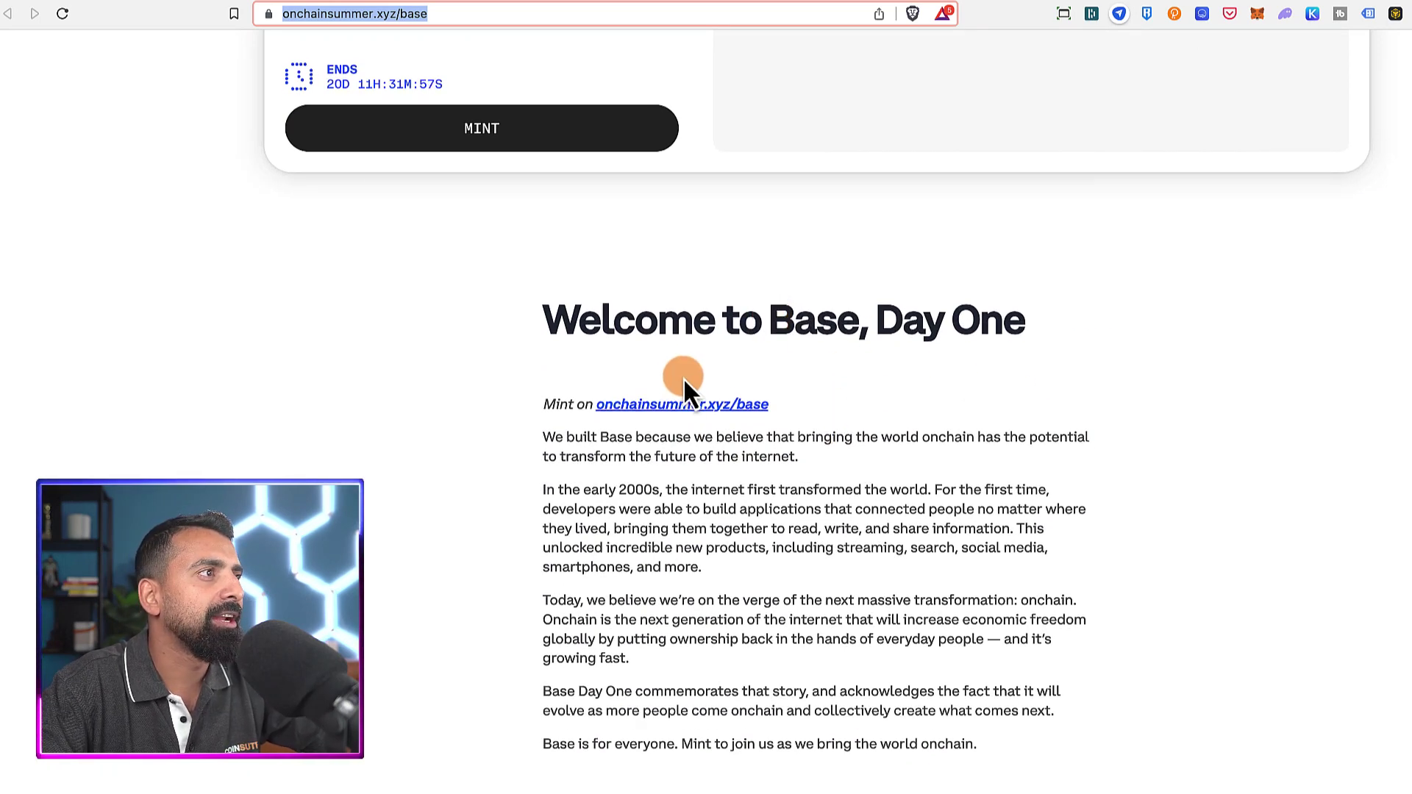
scroll(687, 397, "up", 9)
left_click(1328, 63)
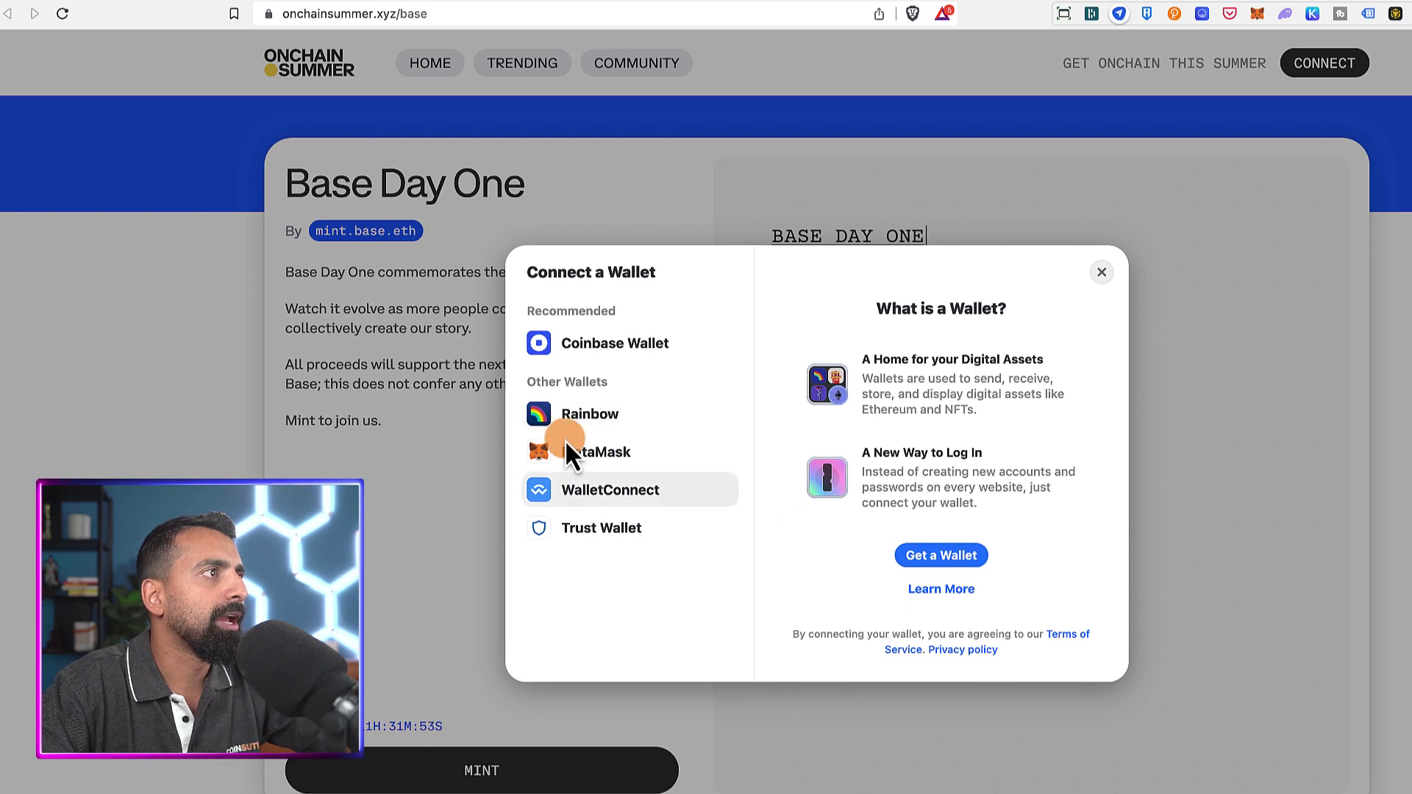
left_click(597, 454)
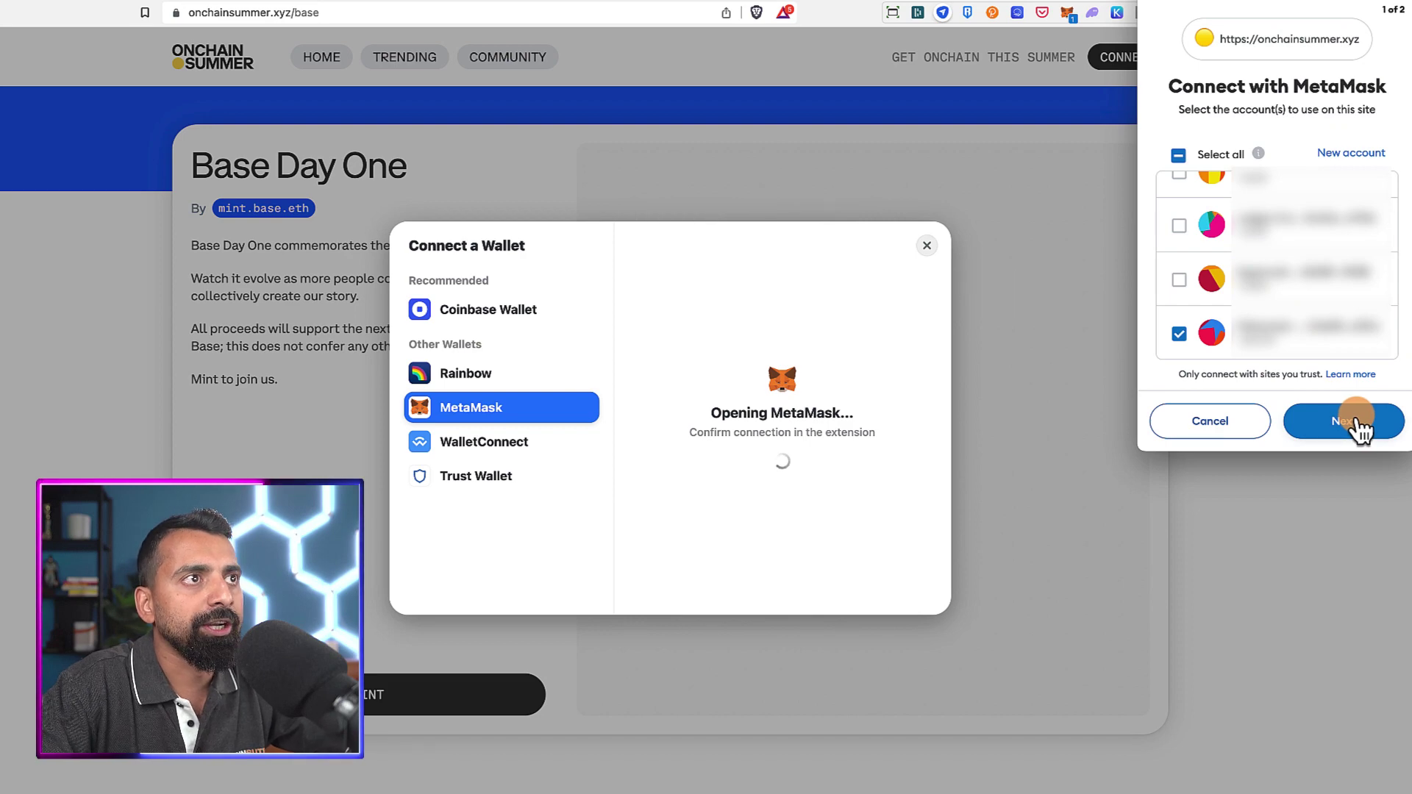
left_click(1359, 430)
left_click(1365, 421)
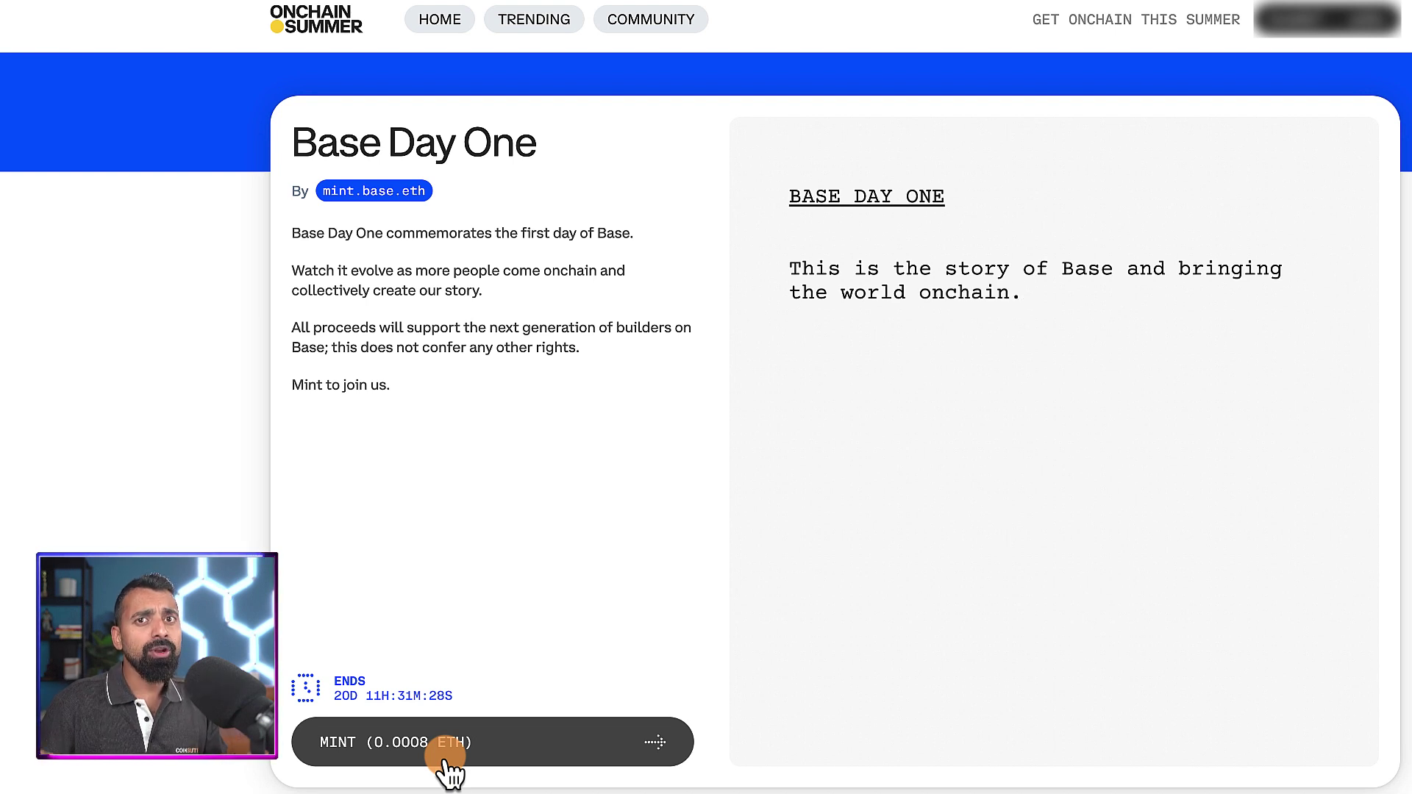
Mint a quantity of one Base Day One NFT for 0.000777 ETH and confirm in MetaMask.
left_click(449, 765)
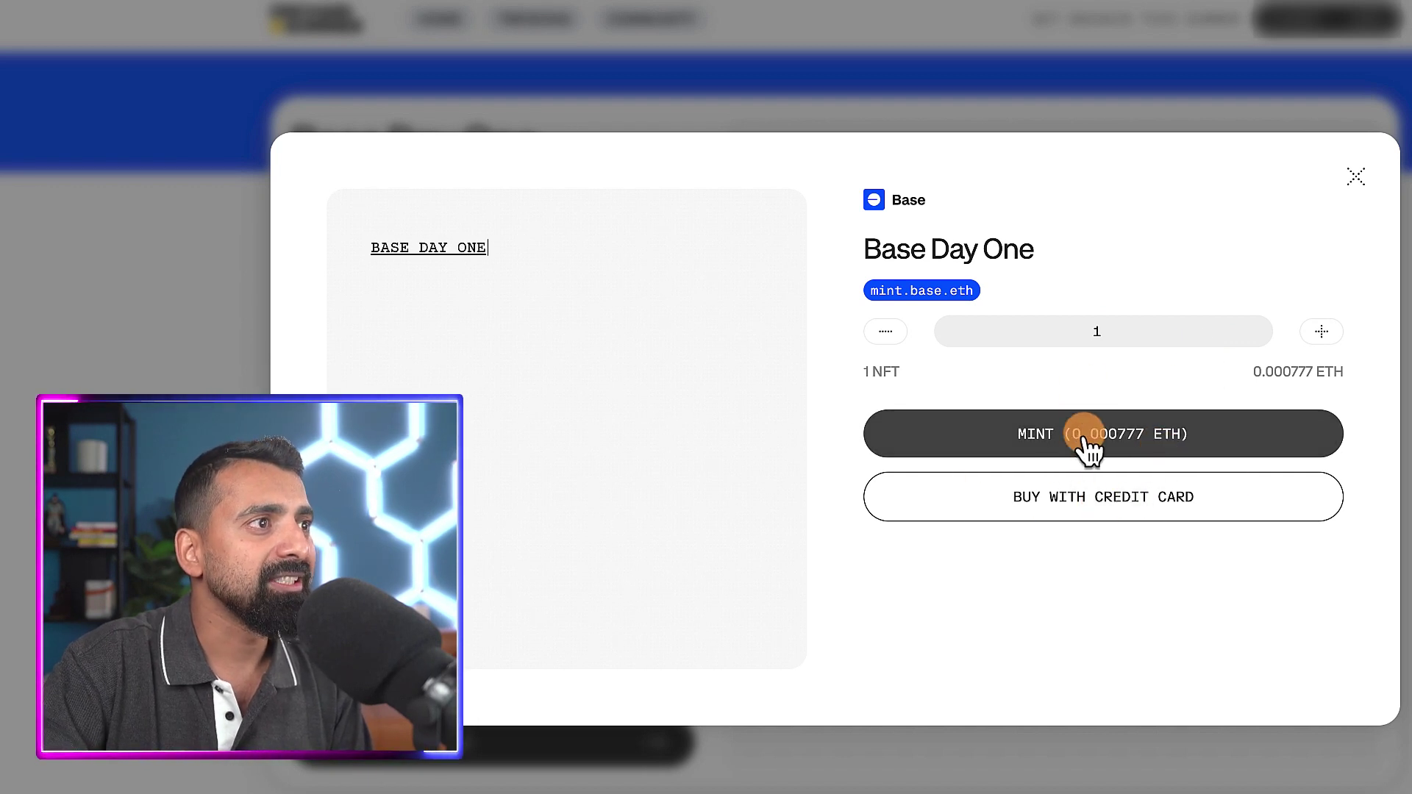
left_click(1324, 335)
left_click(1324, 335)
left_click(1324, 335)
left_click(875, 333)
left_click(875, 332)
left_click(875, 332)
left_click(875, 333)
left_click(875, 332)
left_click(875, 332)
left_click(1087, 441)
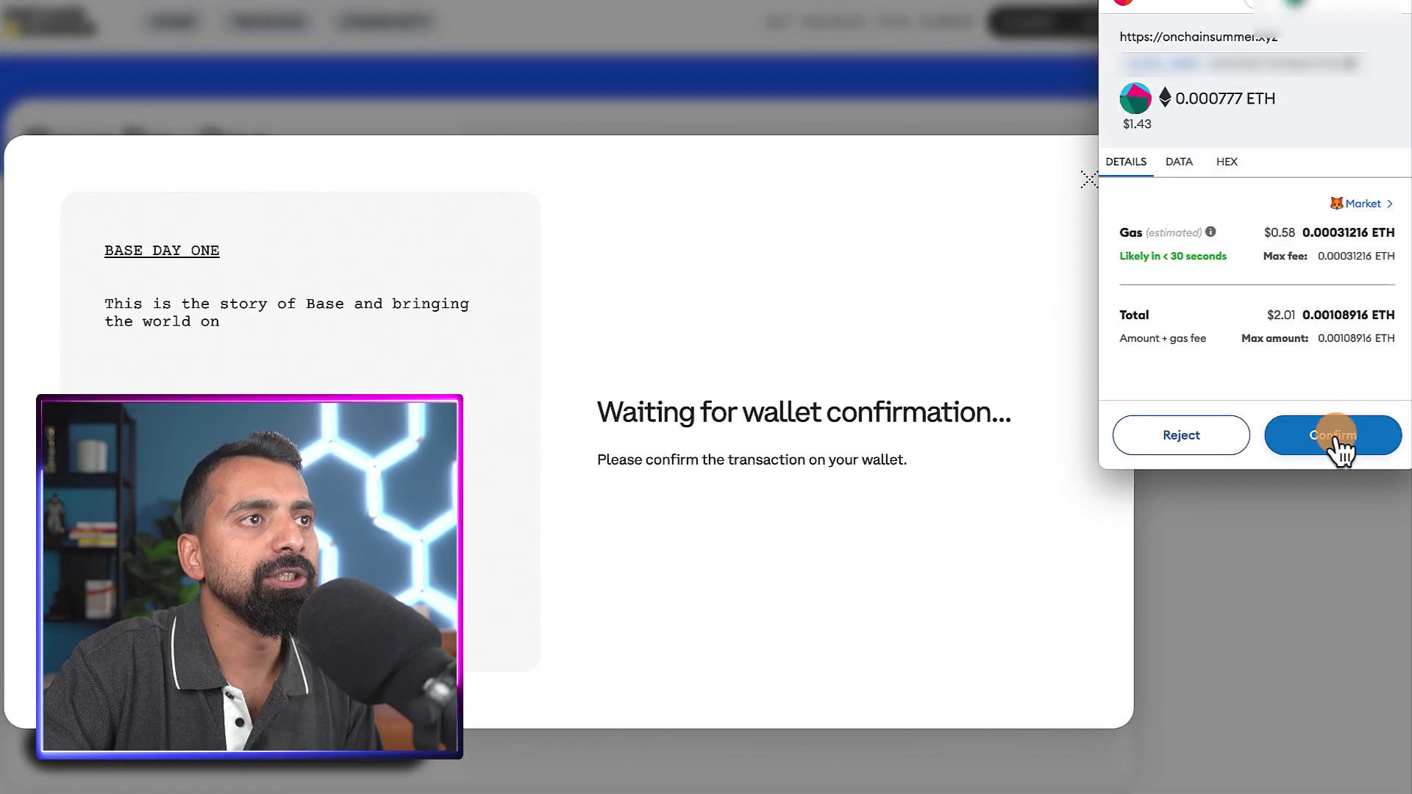
left_click(1337, 434)
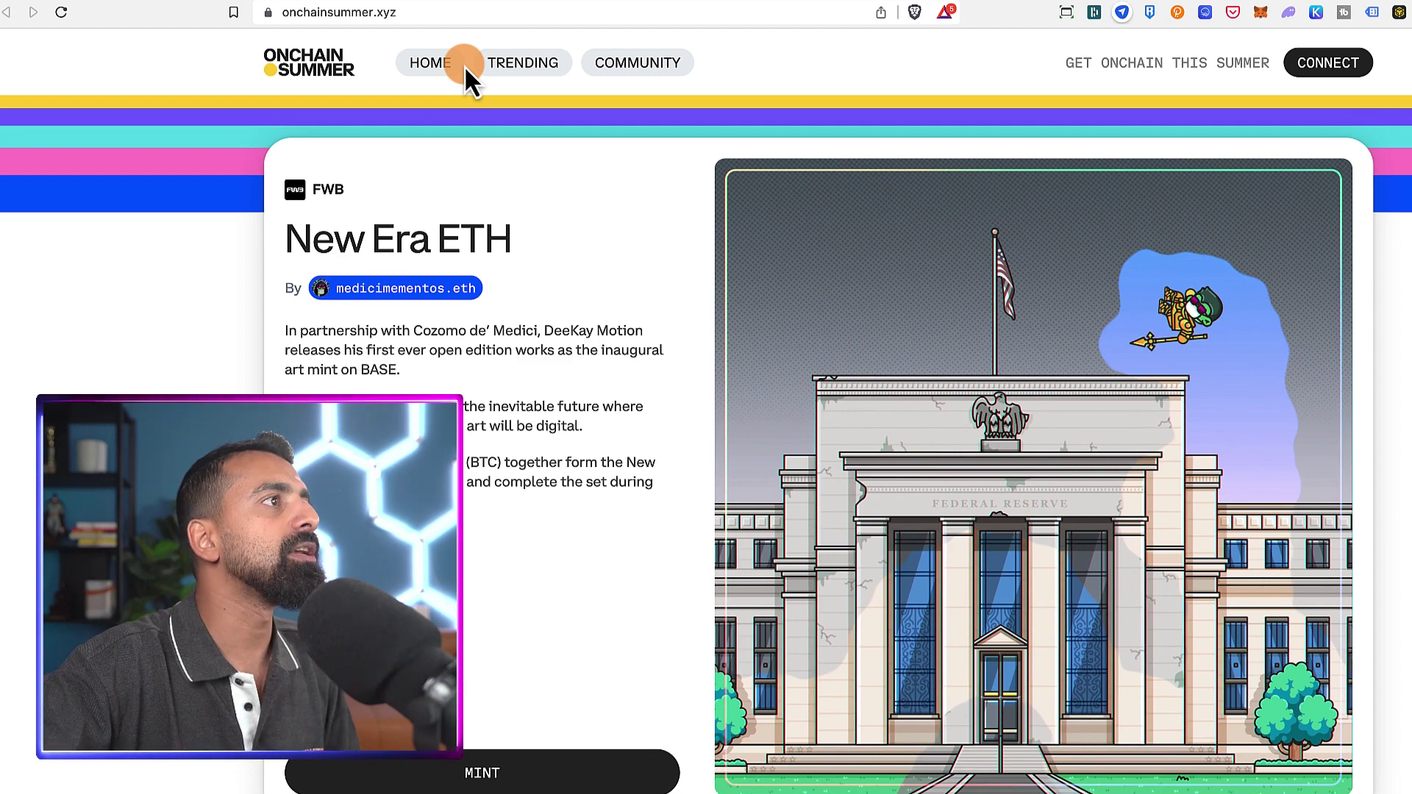
Reload onchainsummer.xyz, mint New Era ETH for 0.01 ETH, confirm in MetaMask and dismiss the confirmation.
left_click(419, 13)
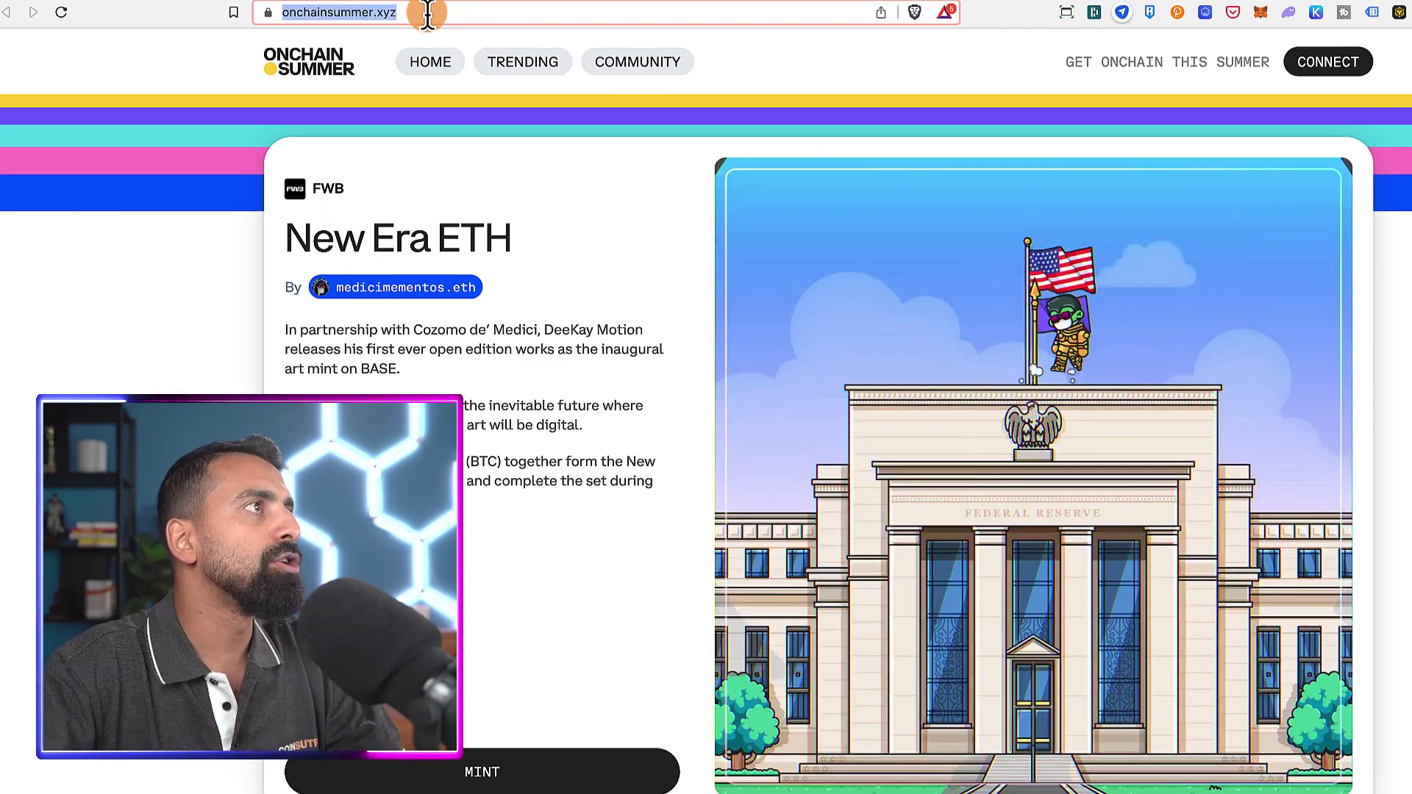
left_click(518, 66)
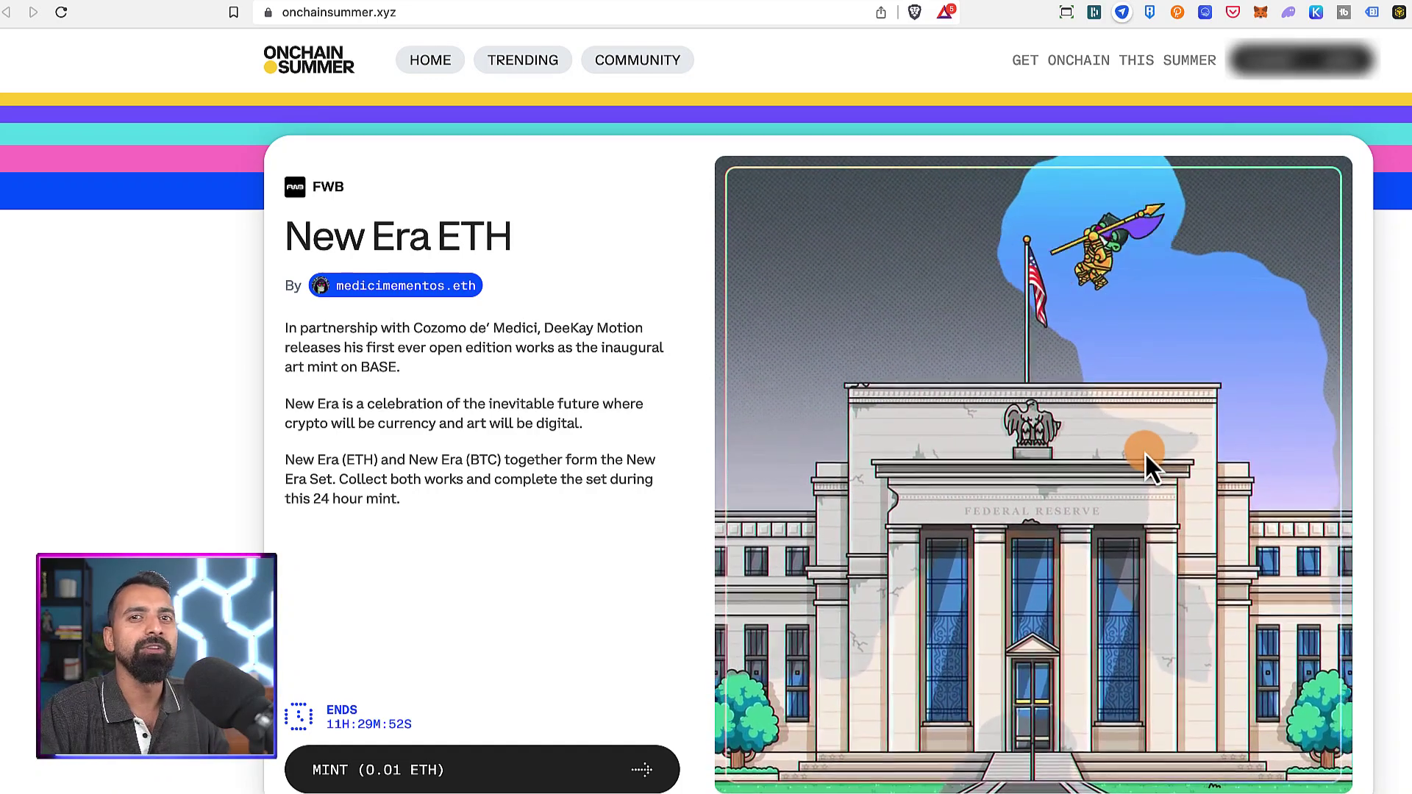
left_click(463, 770)
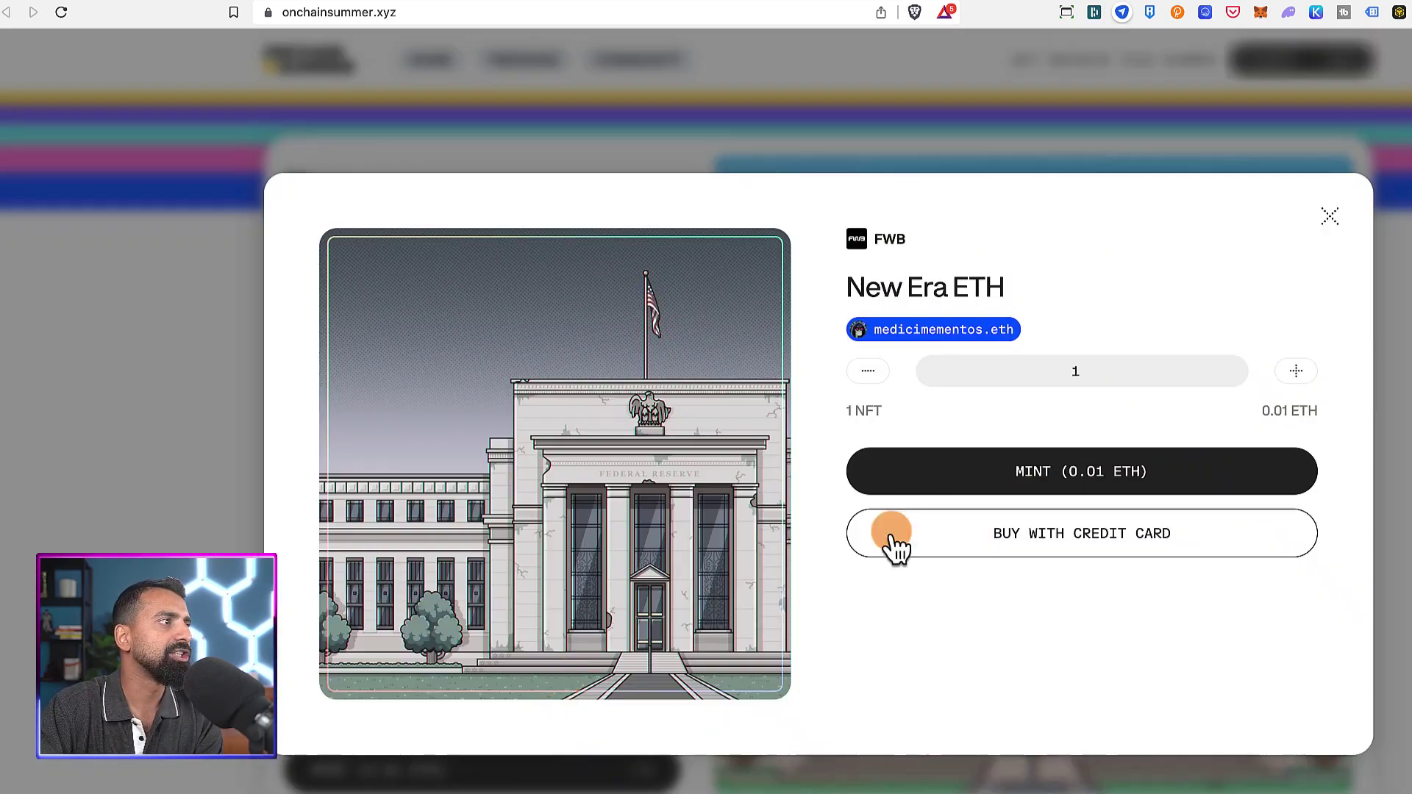
left_click(1086, 472)
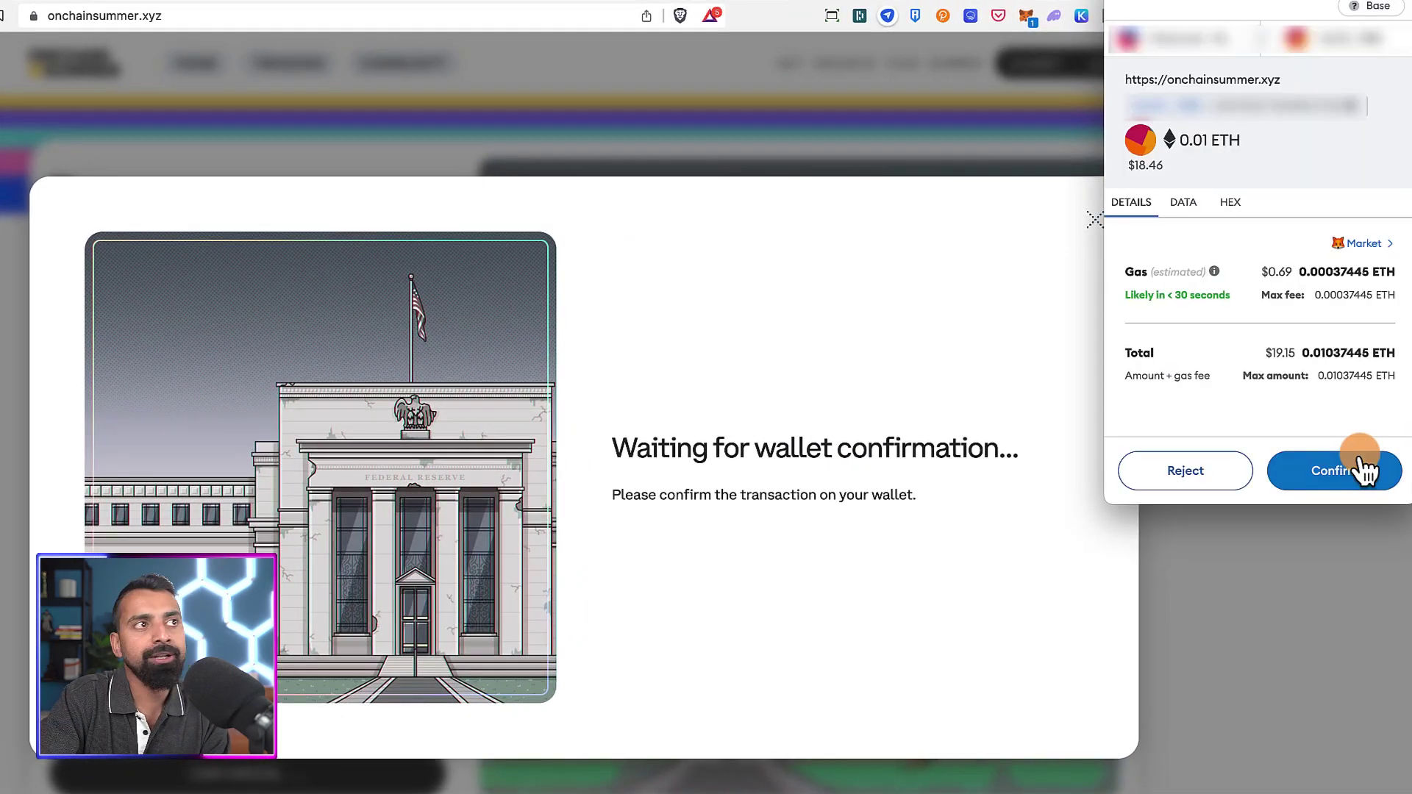
left_click(1346, 474)
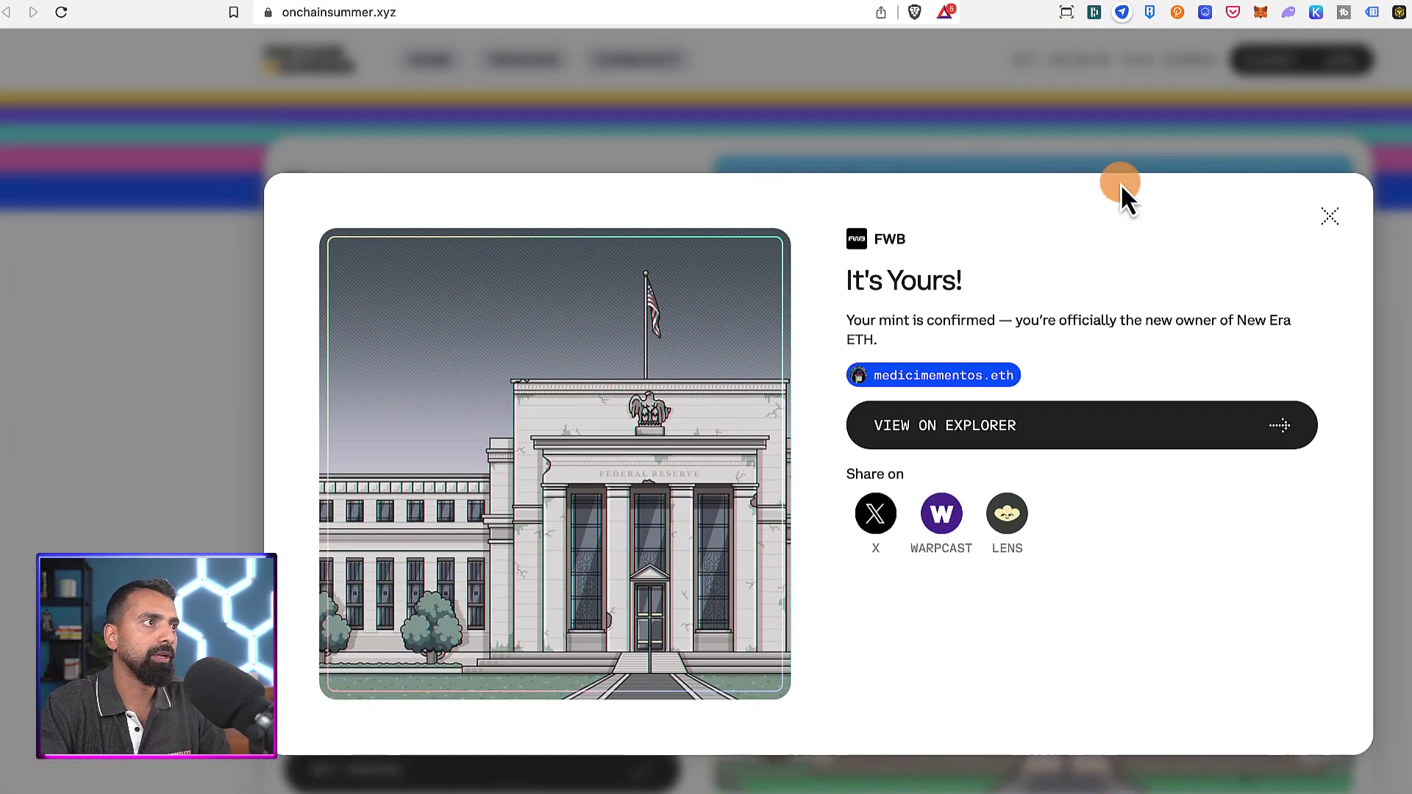
left_click(1332, 216)
Mint New Era BTC from the FWB collection for 0.01 ETH, confirming it in MetaMask.
scroll(491, 575, "down", 12)
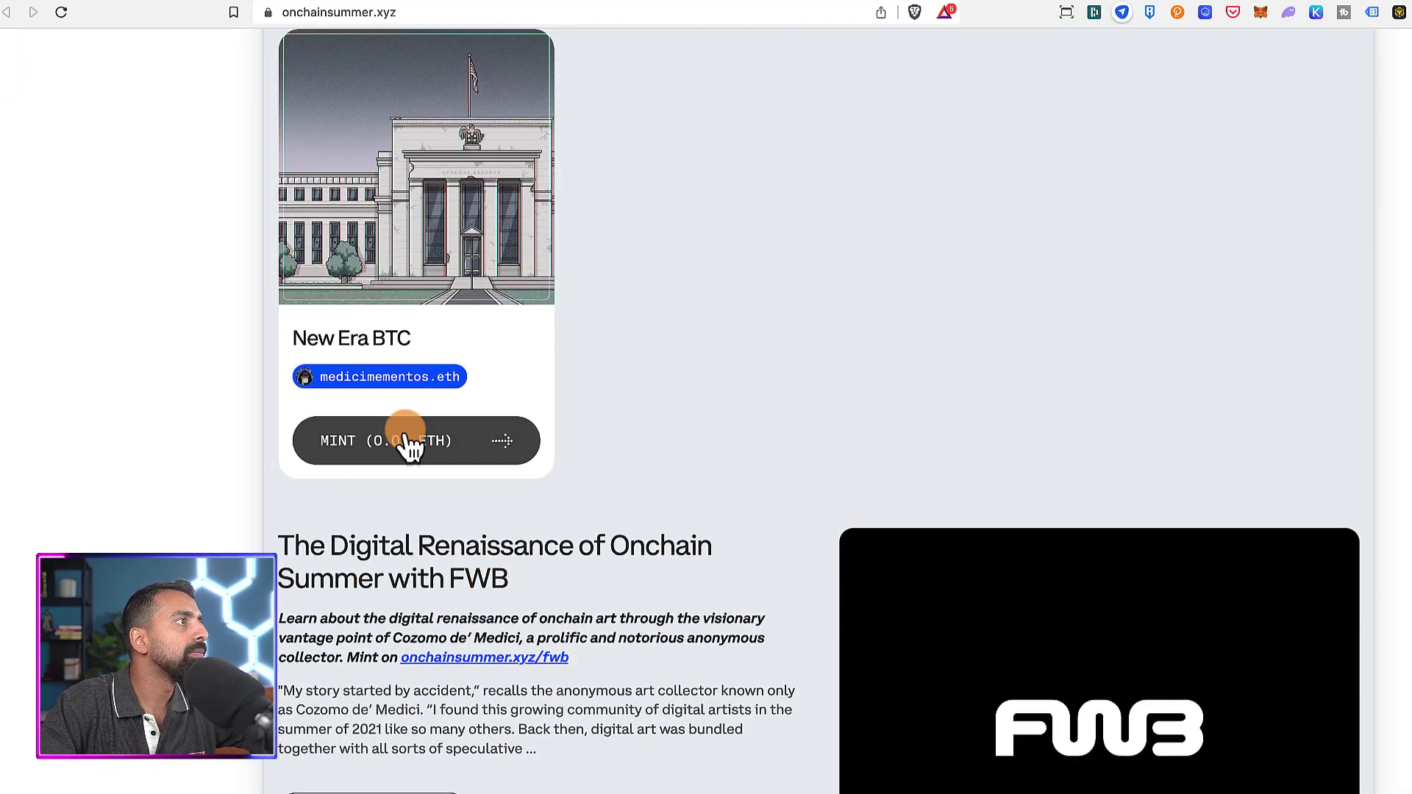
scroll(398, 397, "up", 7)
scroll(383, 368, "up", 5)
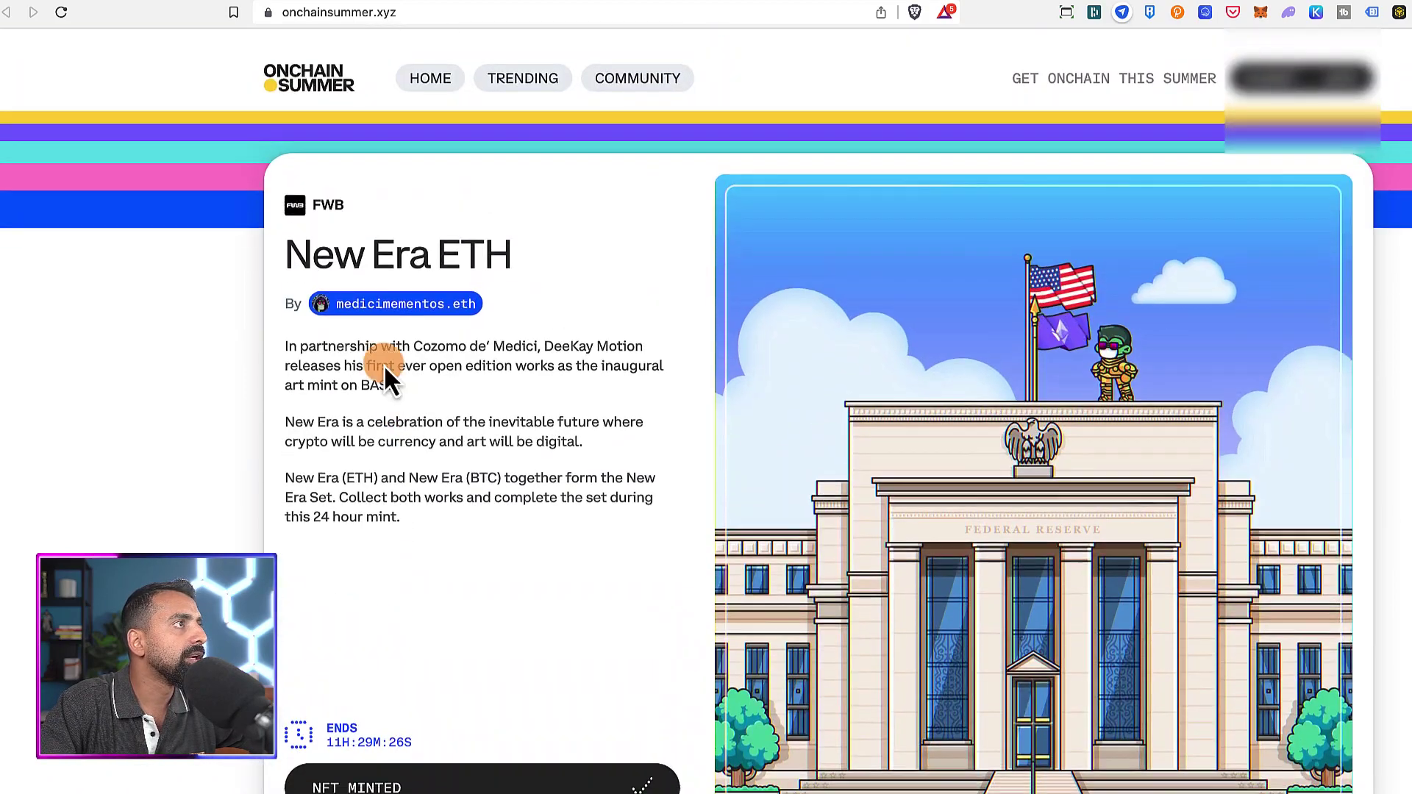
scroll(473, 466, "down", 12)
left_click(473, 462)
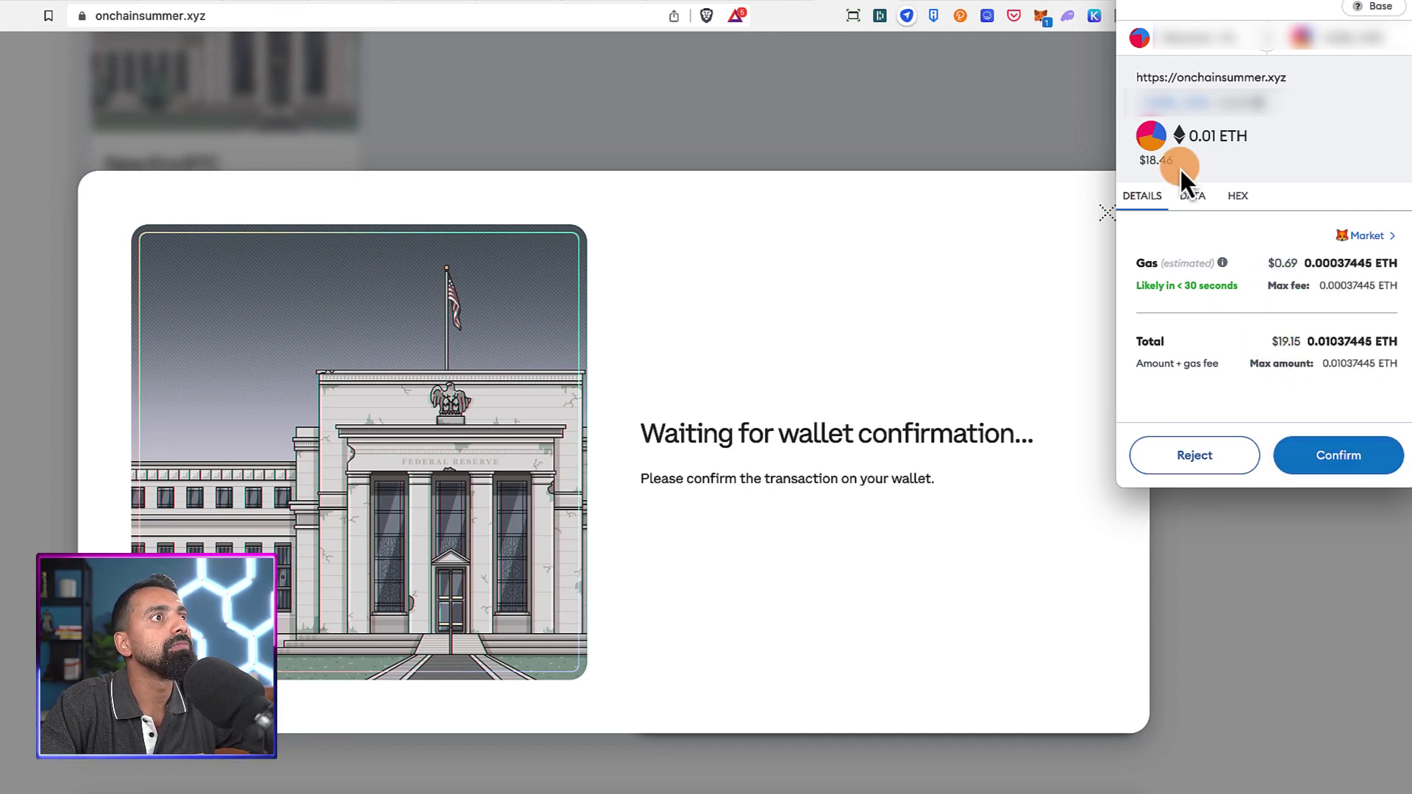
left_click_drag(1182, 164, 1141, 155)
left_click(1357, 463)
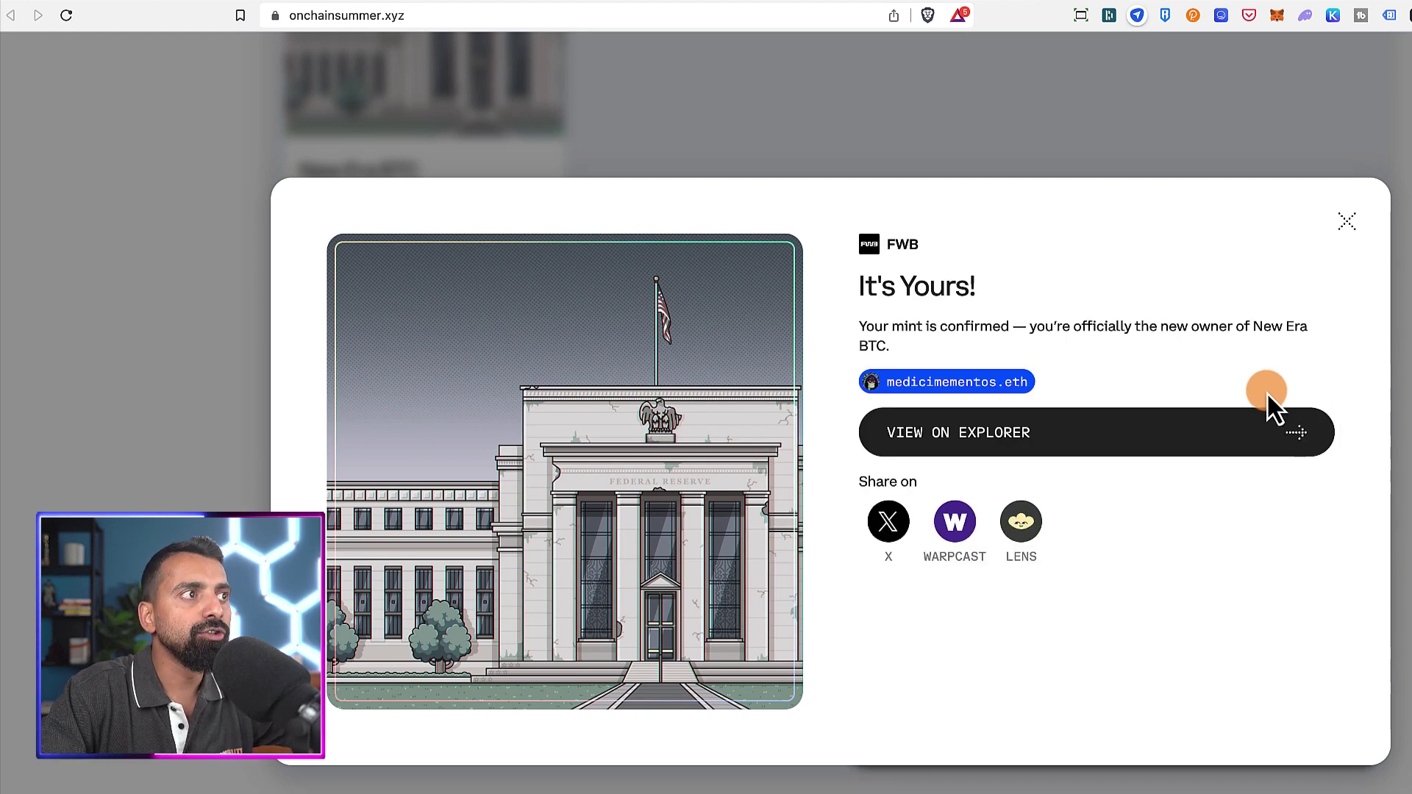
Dismiss the New Era BTC confirmation and compare the 0.01 ETH and 0 ETH prices.
left_click(1355, 222)
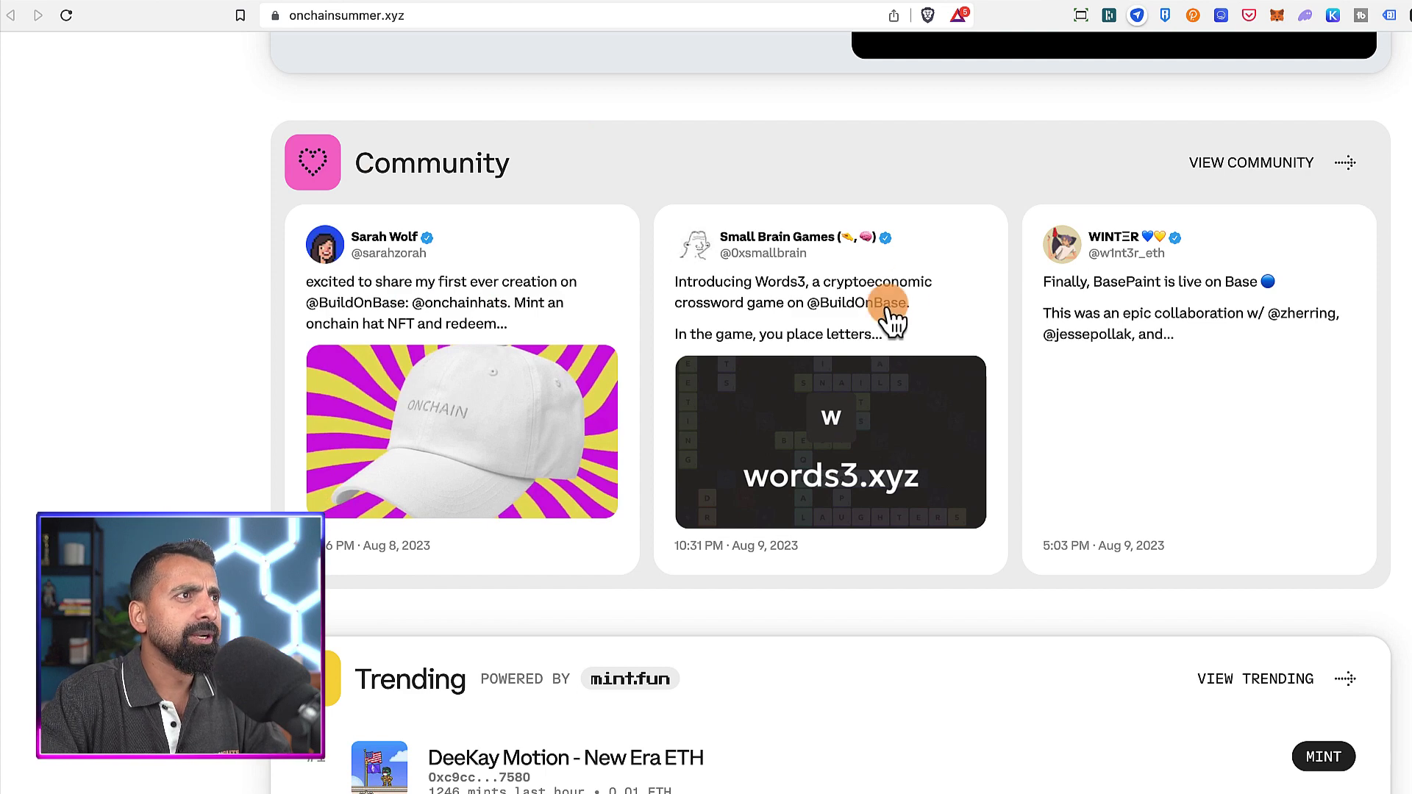
scroll(706, 306, "down", 4)
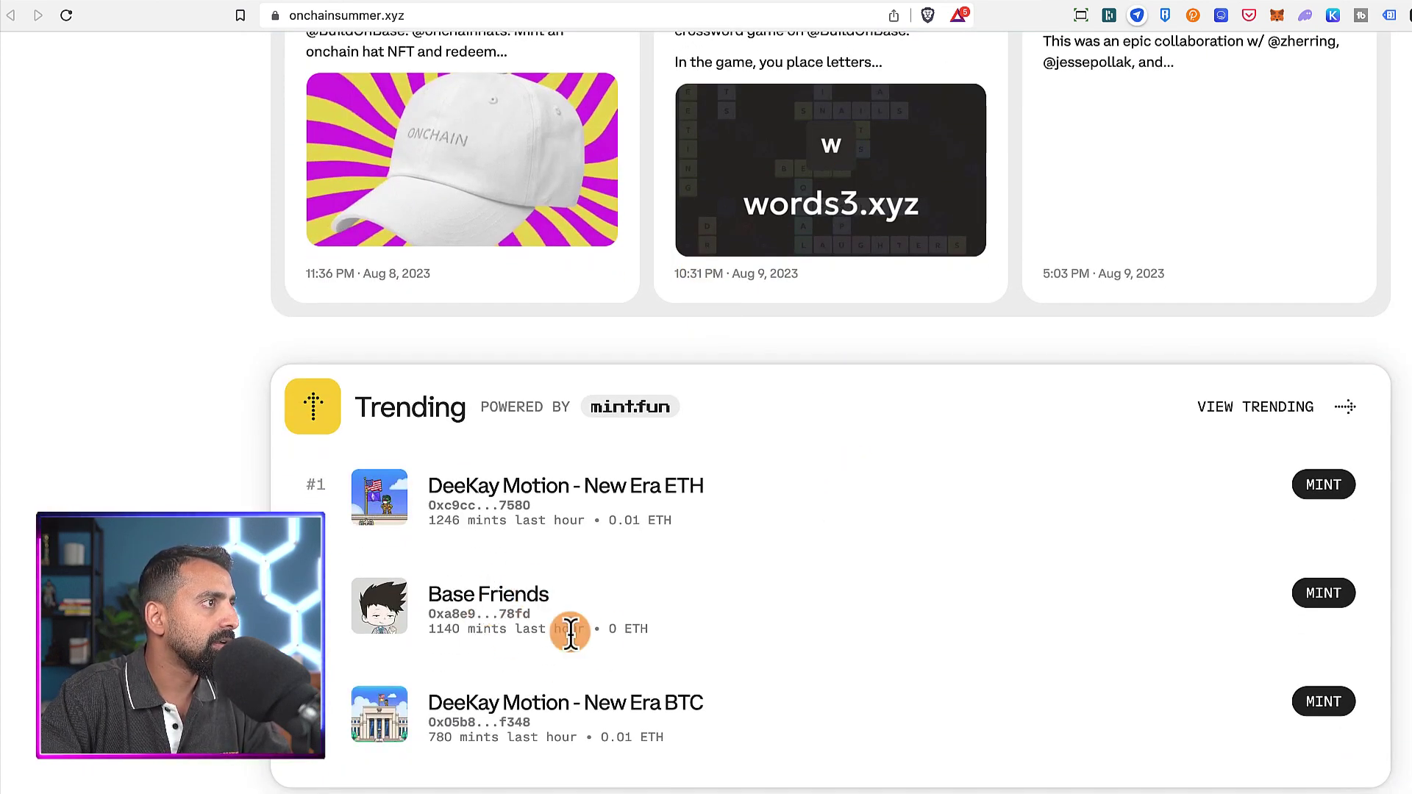
left_click_drag(605, 523, 662, 525)
left_click_drag(607, 630, 650, 629)
Mint one free Base Friends NFT, approving the $0.37 transaction in MetaMask.
left_click(1331, 597)
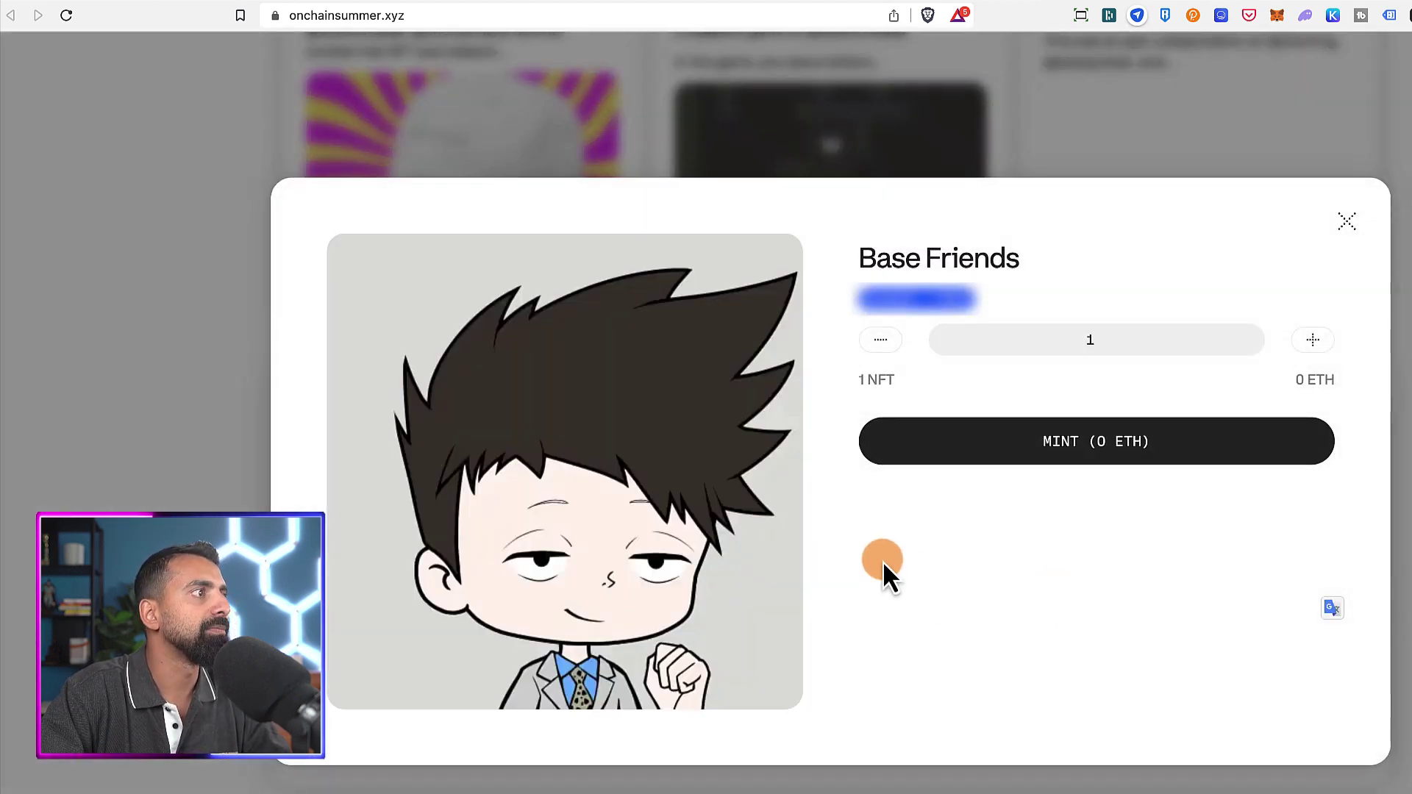
left_click(1126, 450)
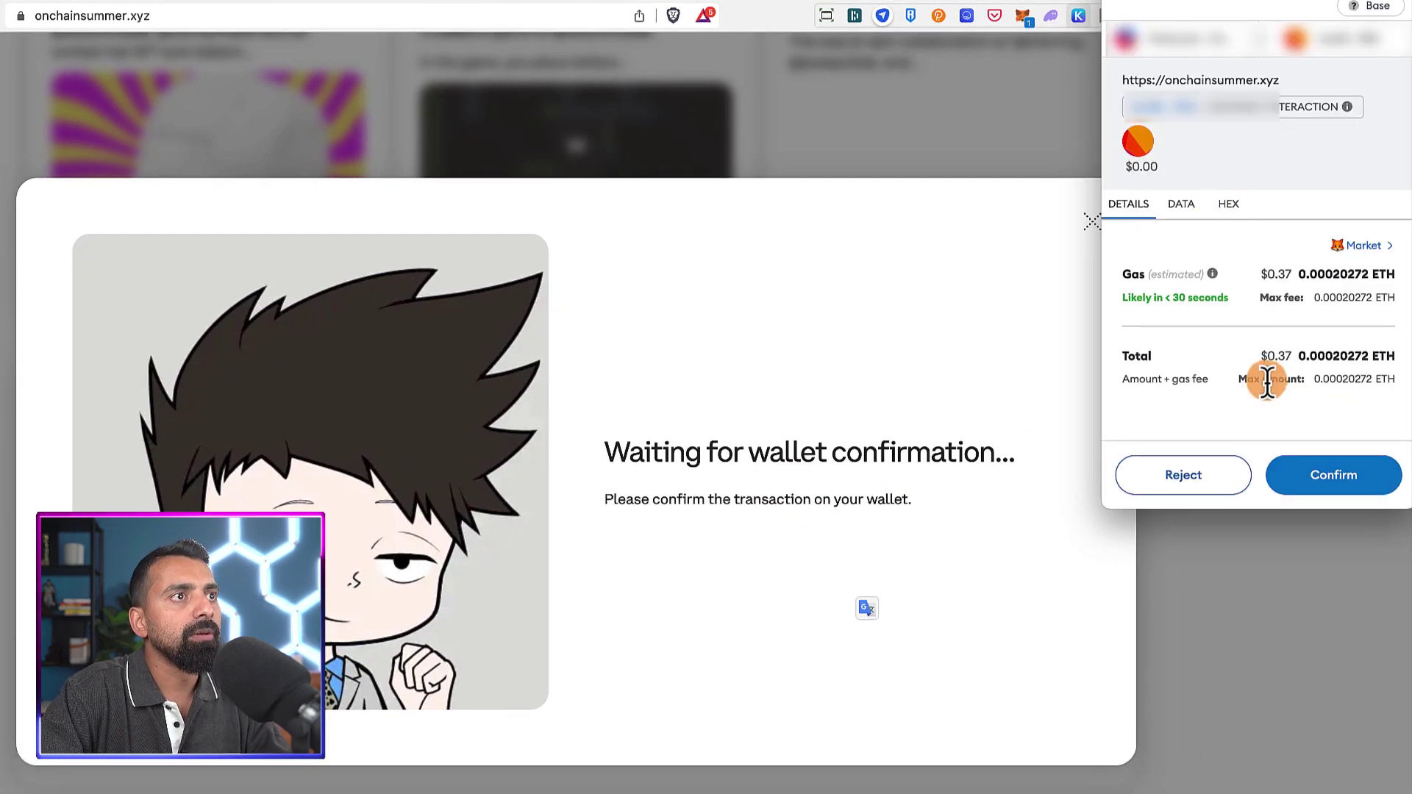
left_click_drag(1260, 357, 1285, 358)
left_click(1326, 468)
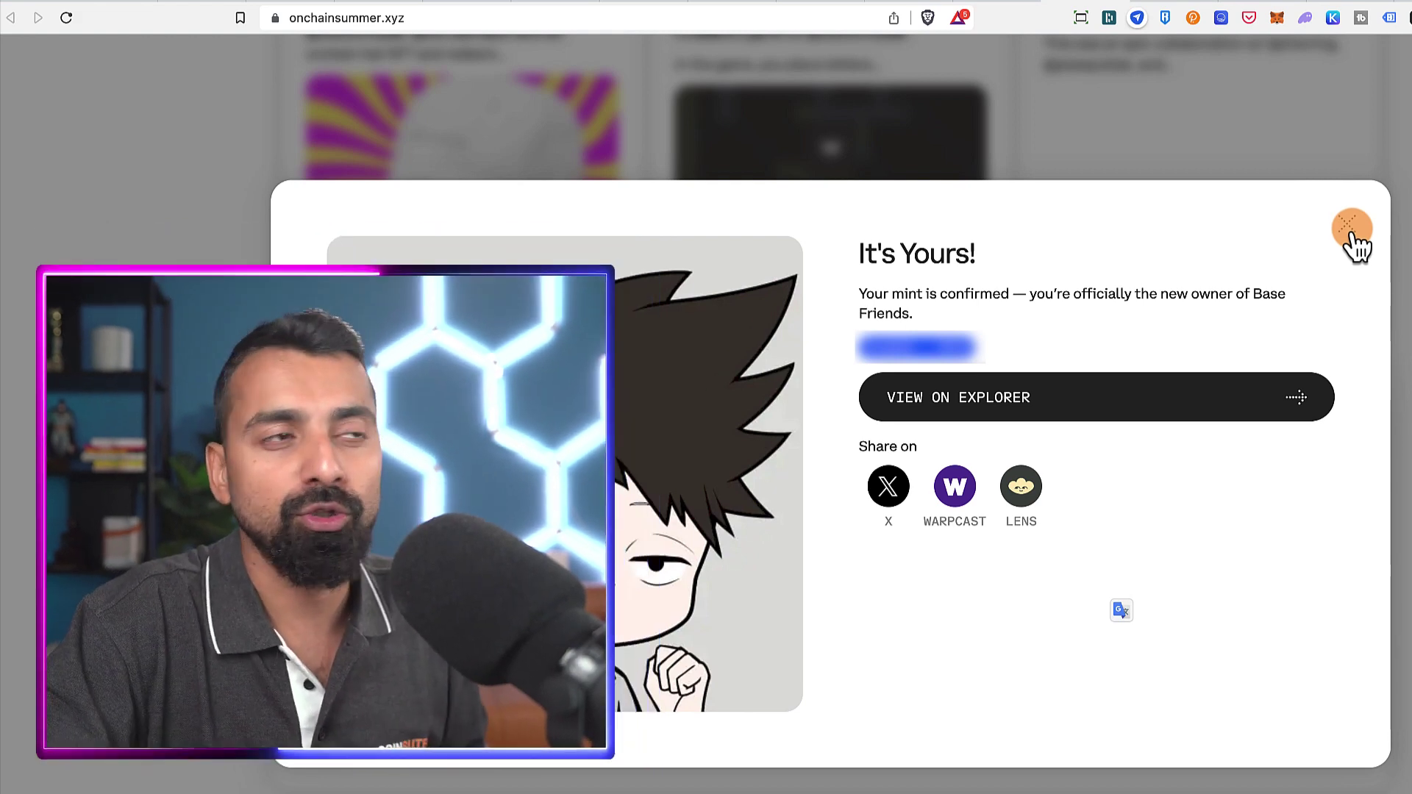
Close the mint confirmation and scroll through the upcoming launch calendar.
left_click(1350, 229)
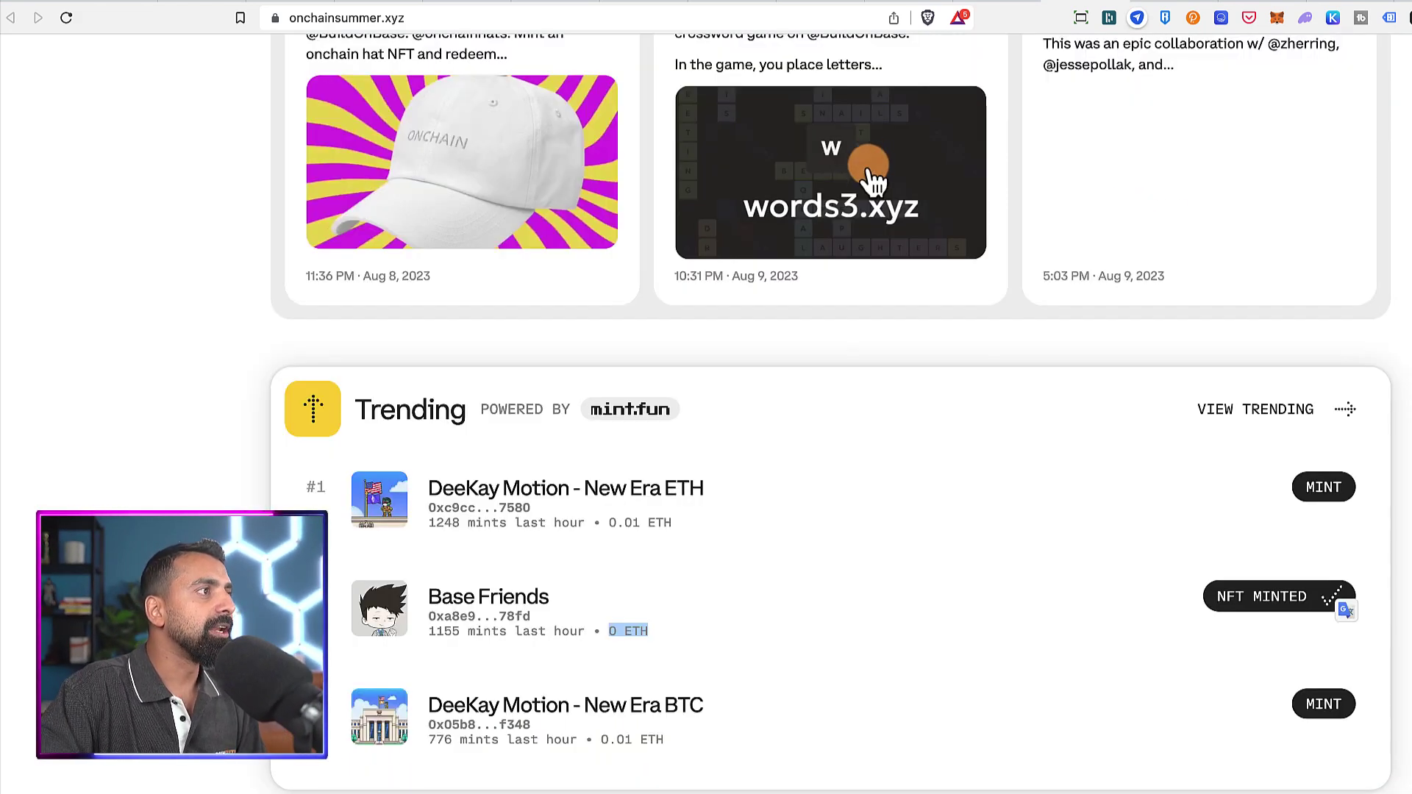
scroll(905, 339, "down", 2)
scroll(909, 352, "down", 8)
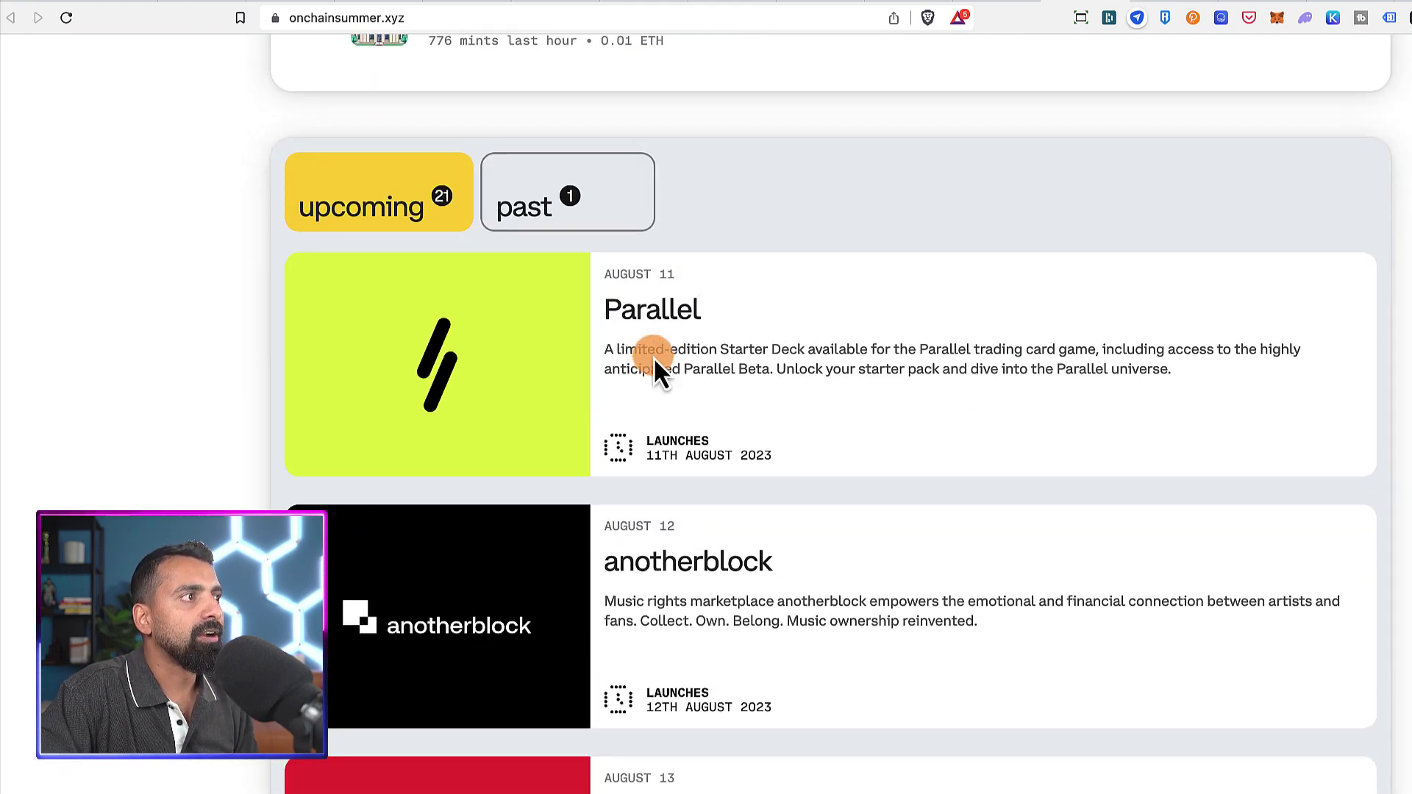
scroll(653, 359, "down", 2)
scroll(656, 366, "down", 2)
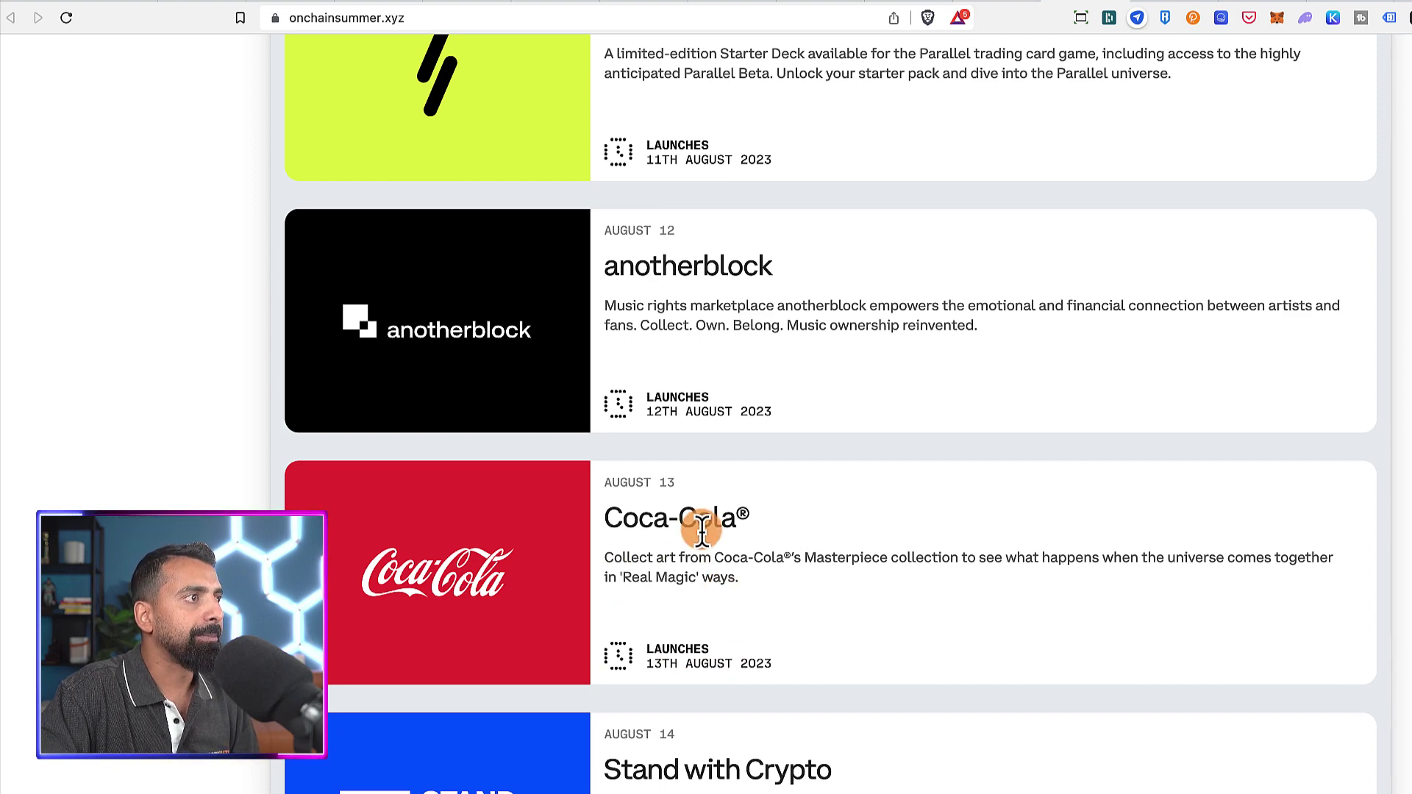
scroll(704, 541, "down", 7)
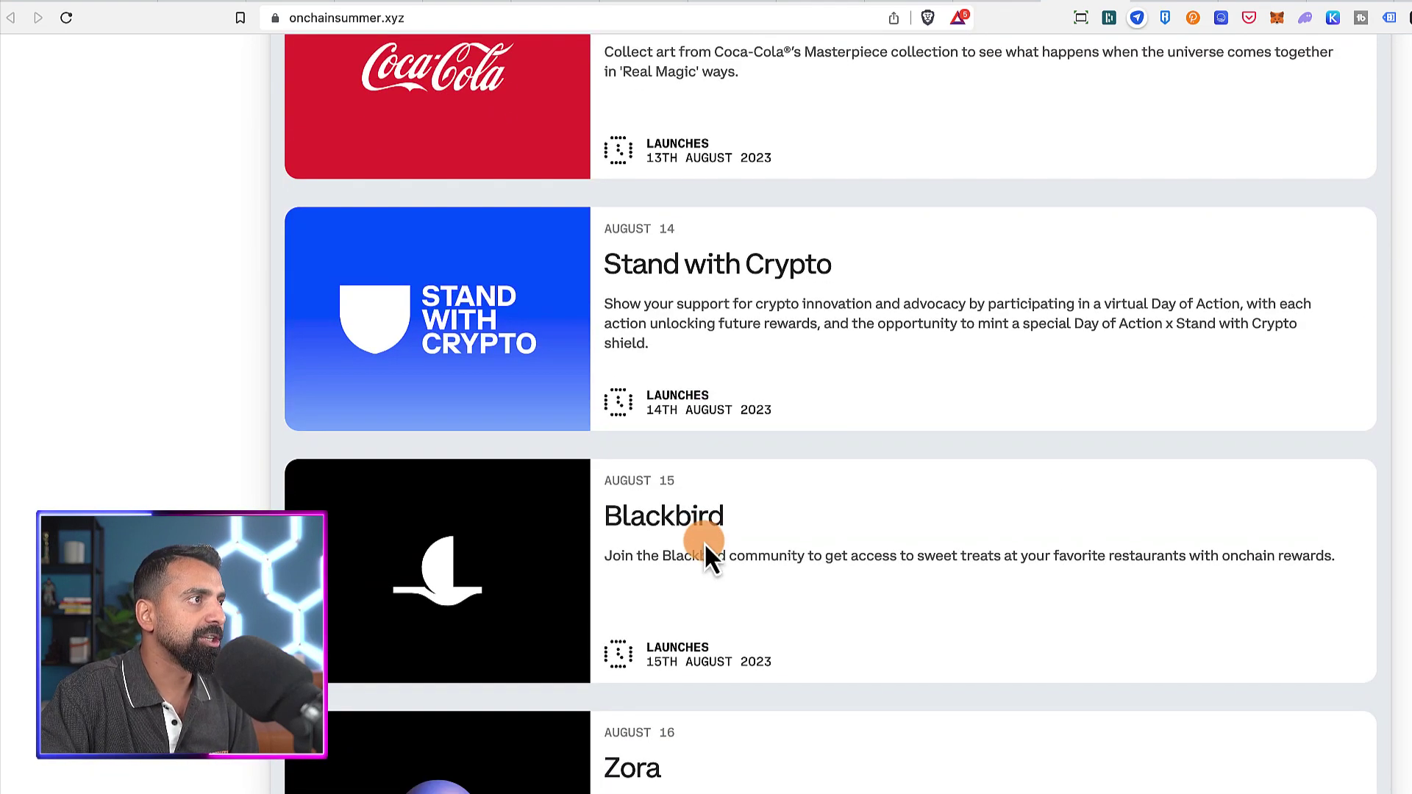
scroll(702, 405, "down", 14)
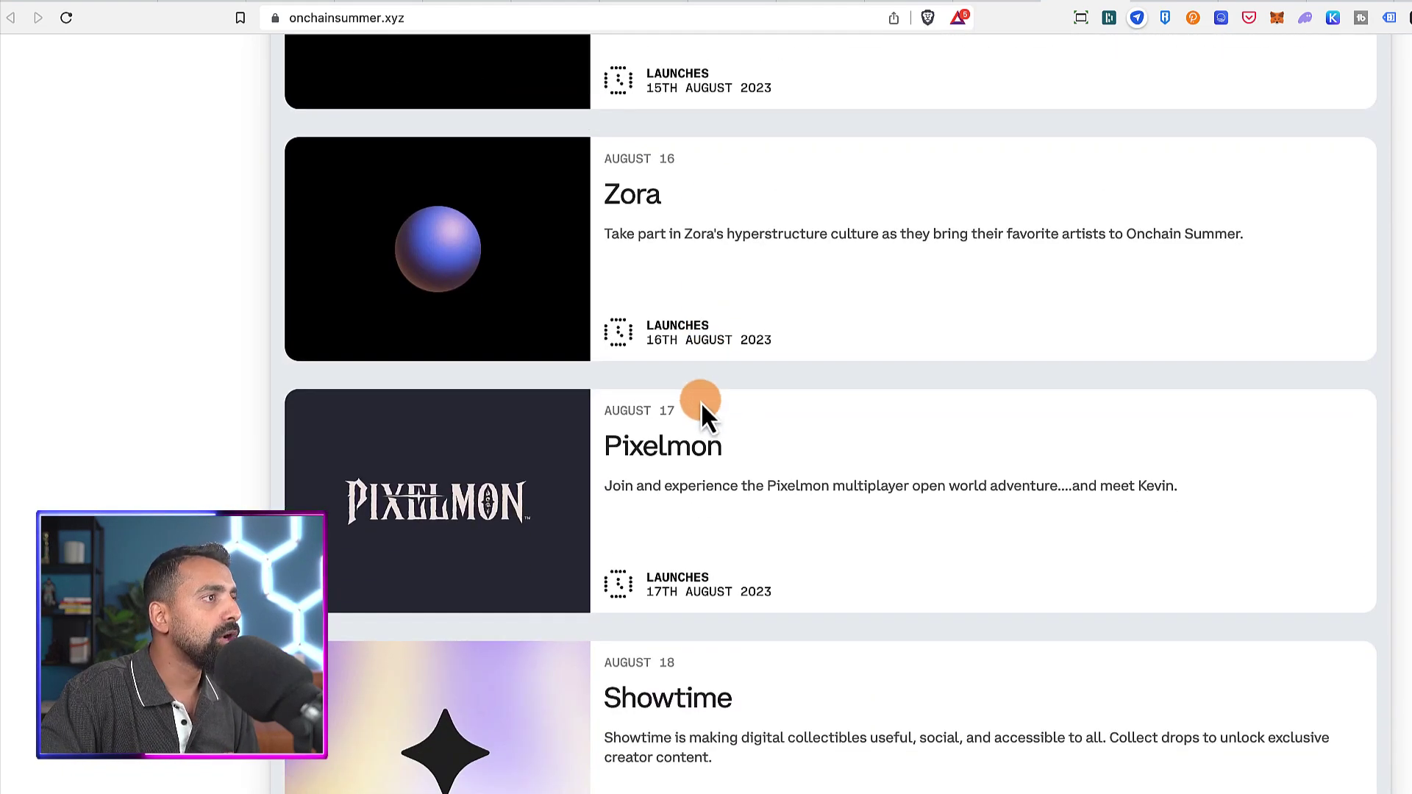
scroll(700, 404, "down", 13)
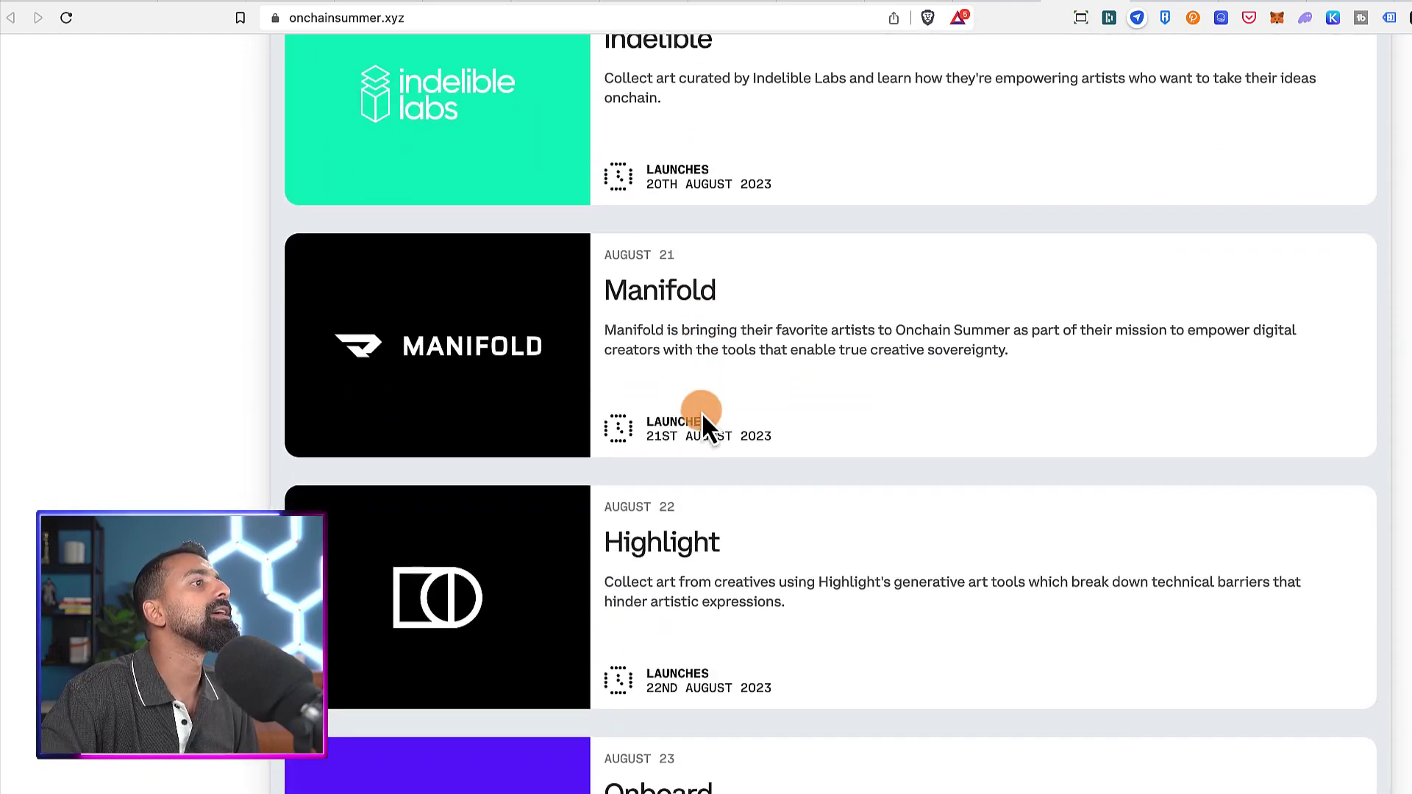
scroll(700, 412, "down", 13)
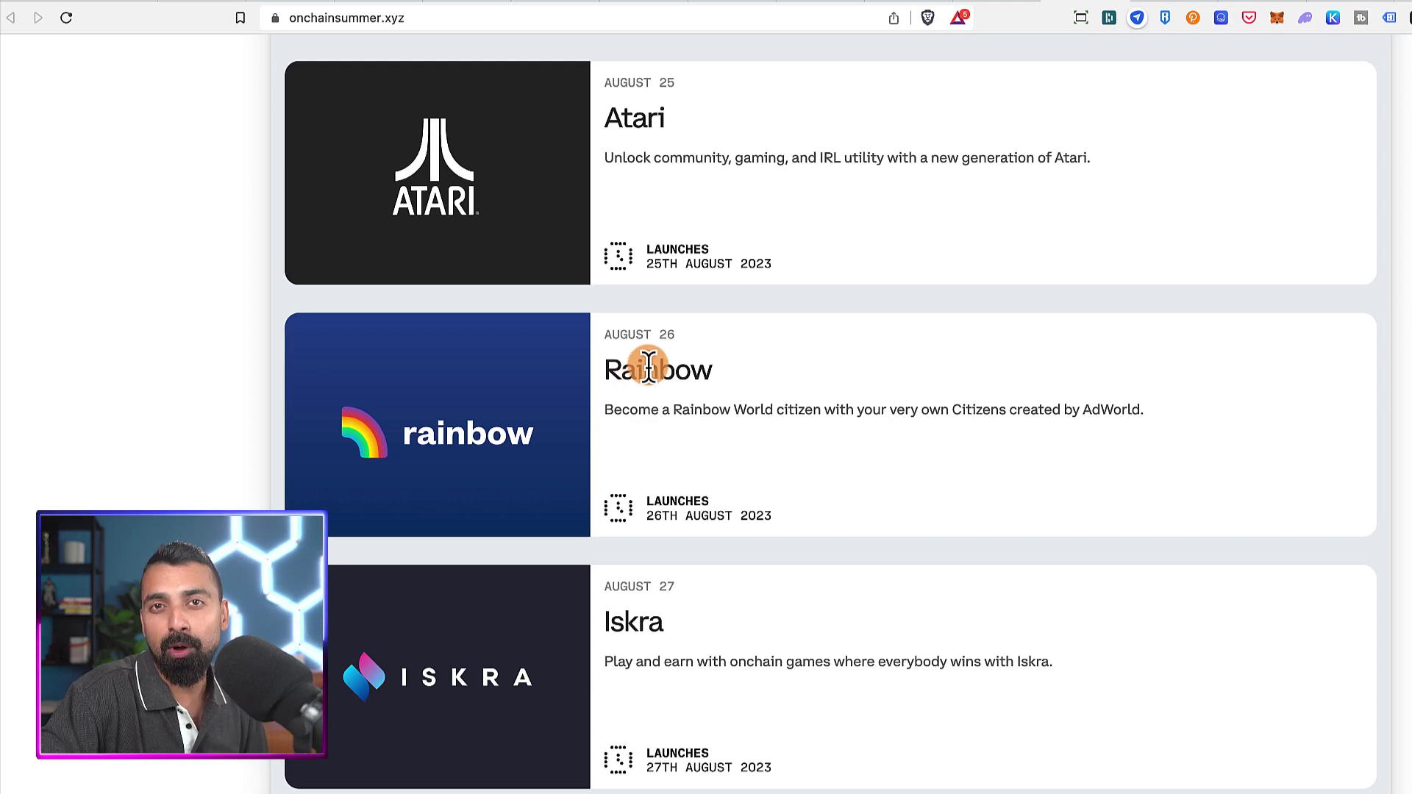
scroll(647, 419, "down", 6)
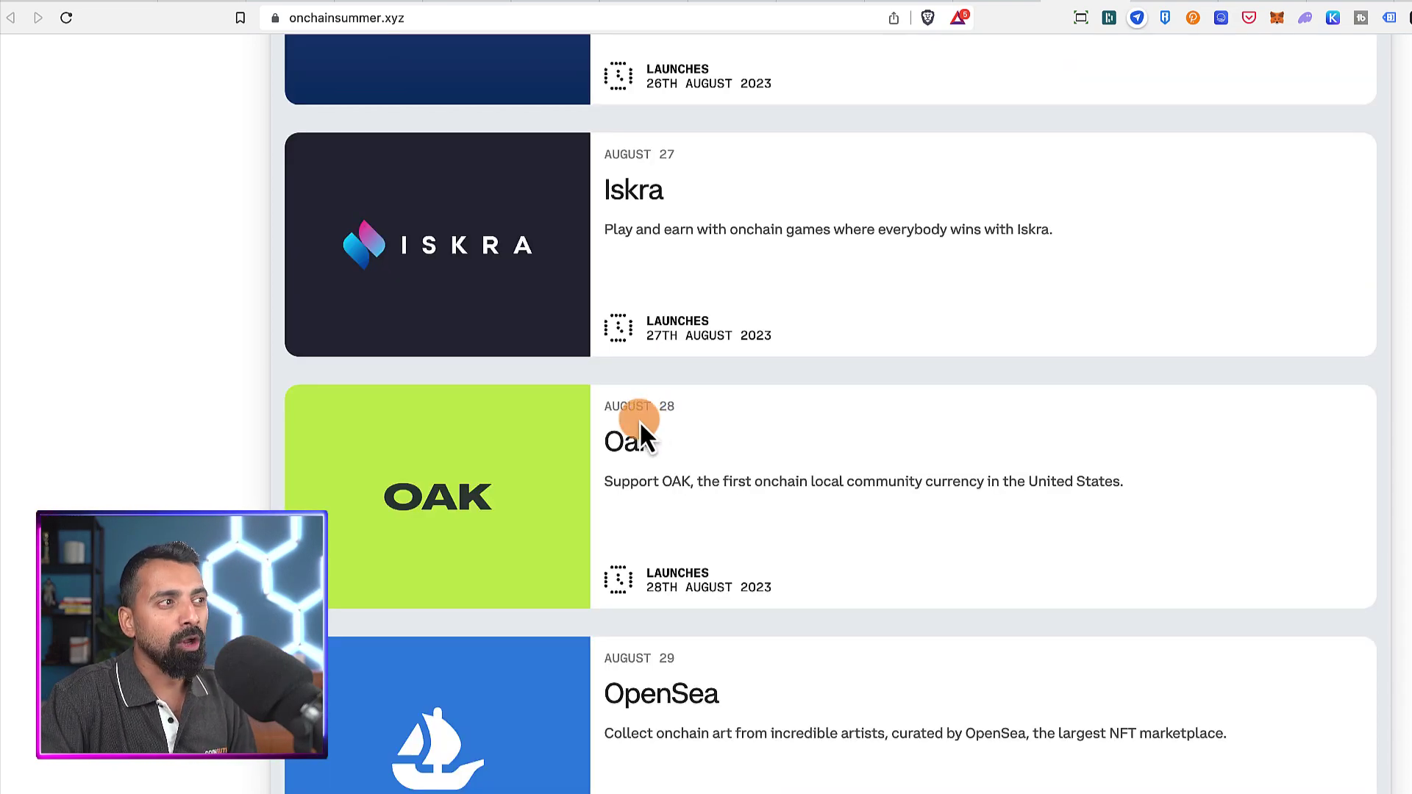
scroll(639, 421, "down", 3)
scroll(680, 478, "down", 4)
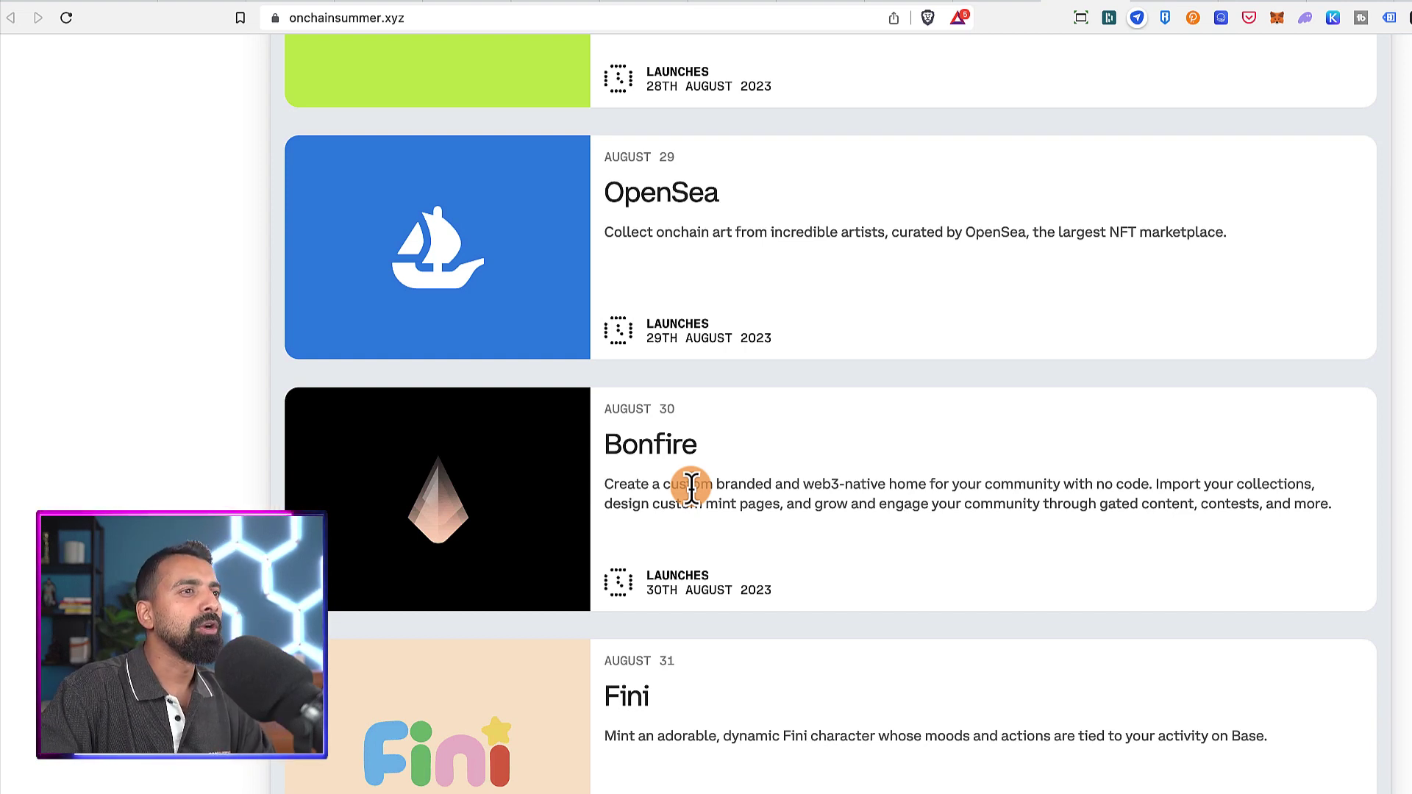
Check the New Era ETH mint countdown, about 11 hours remaining.
scroll(744, 276, "up", 20)
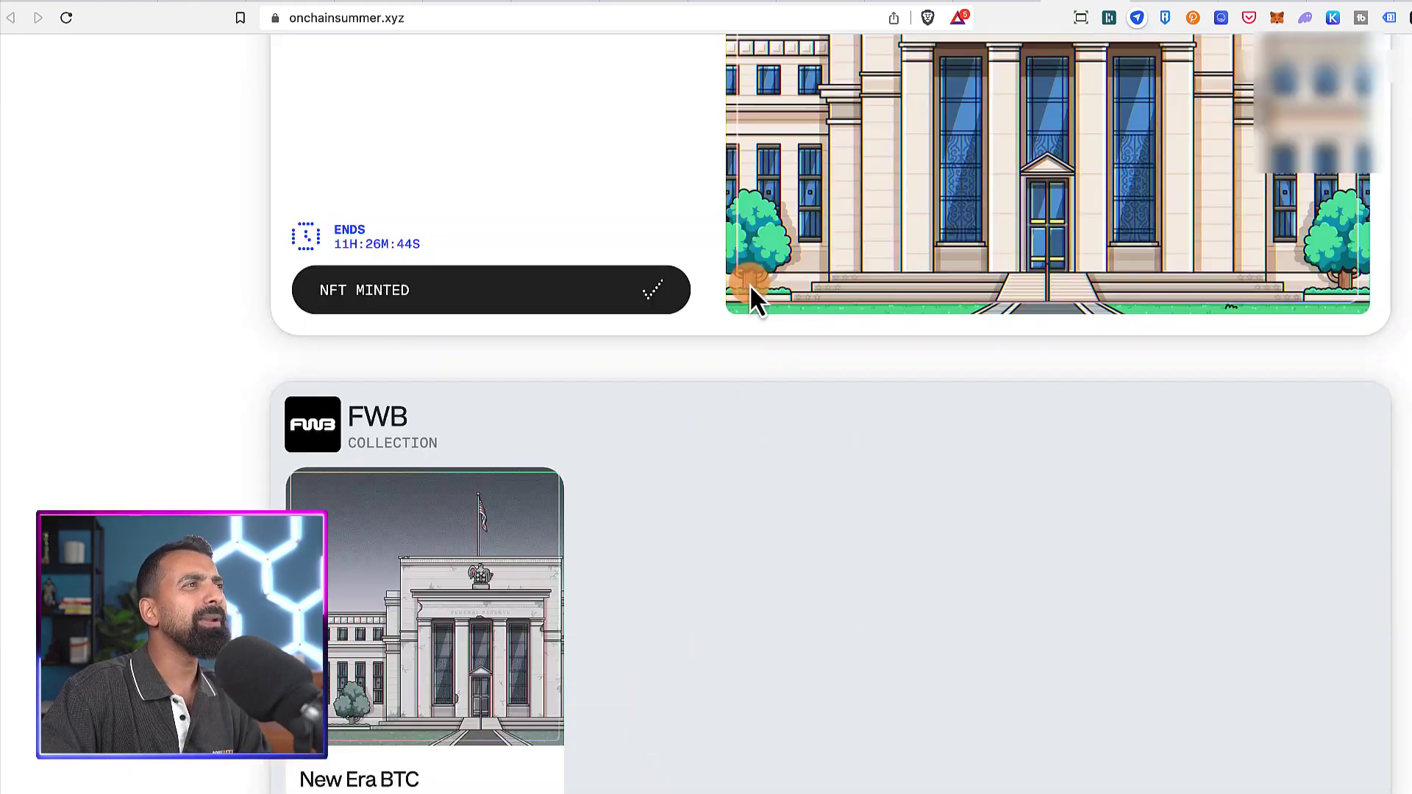
scroll(748, 283, "up", 6)
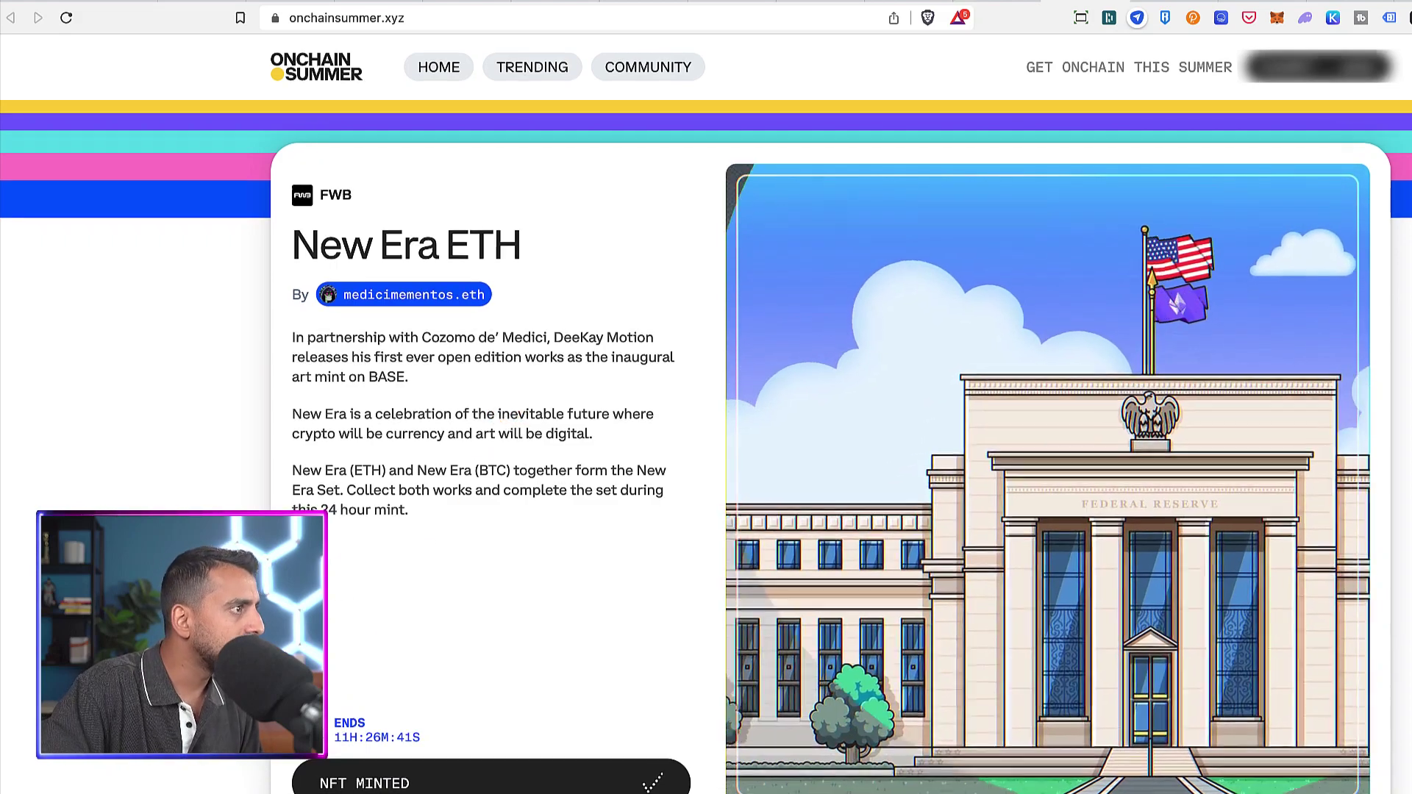
left_click_drag(422, 738, 329, 740)
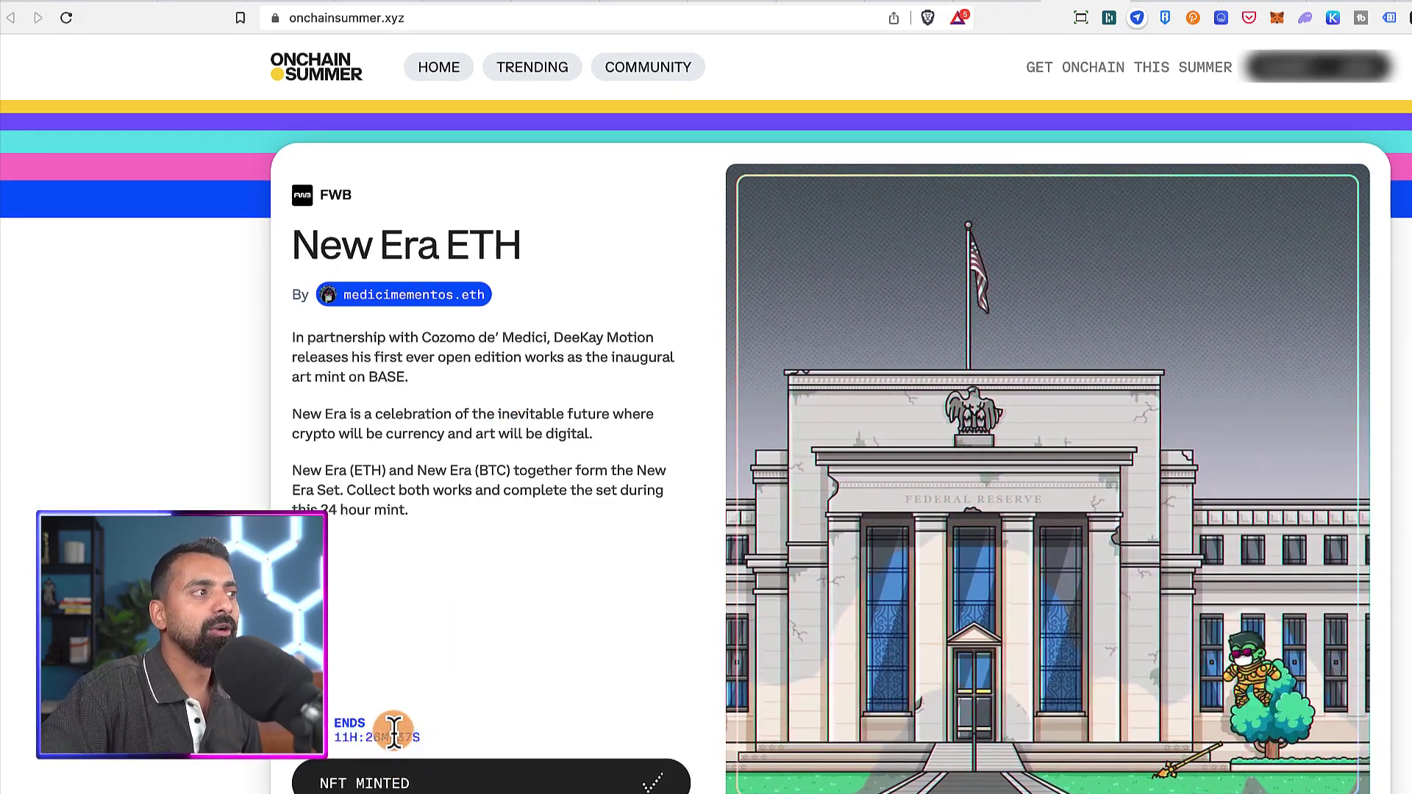
left_click(401, 734)
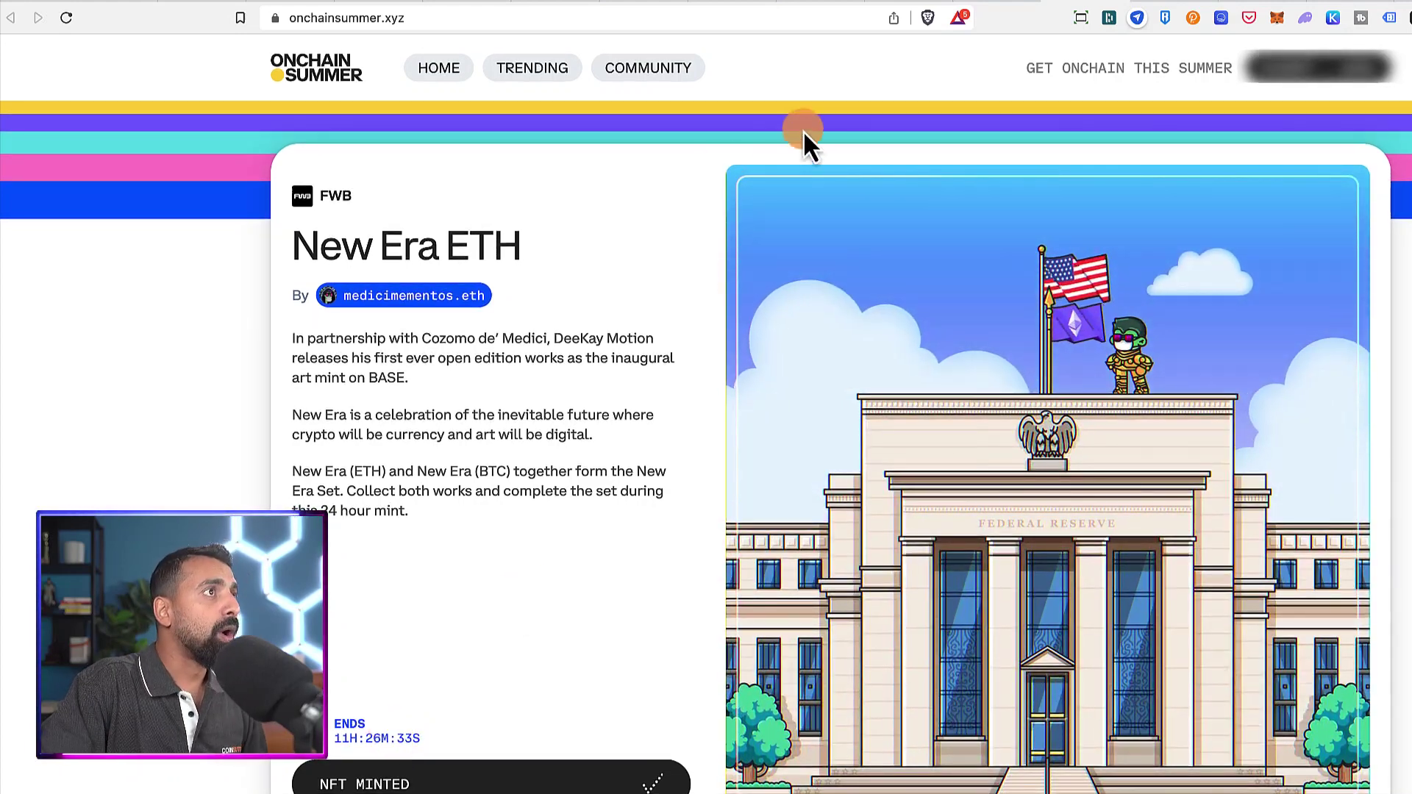
Switch to the layer3 Base collection tab and reload the failed page.
left_click(891, 5)
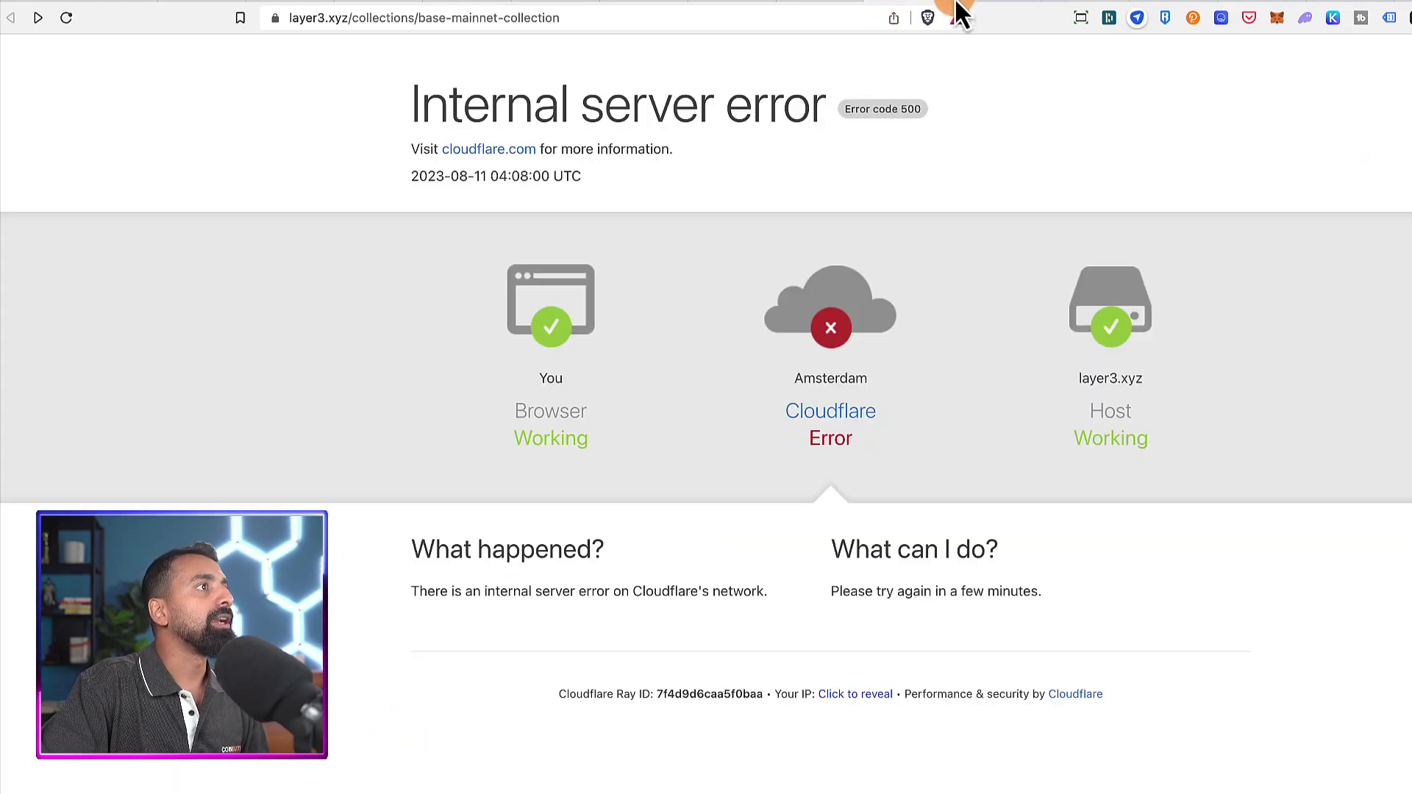
left_click(761, 27)
key("Return")
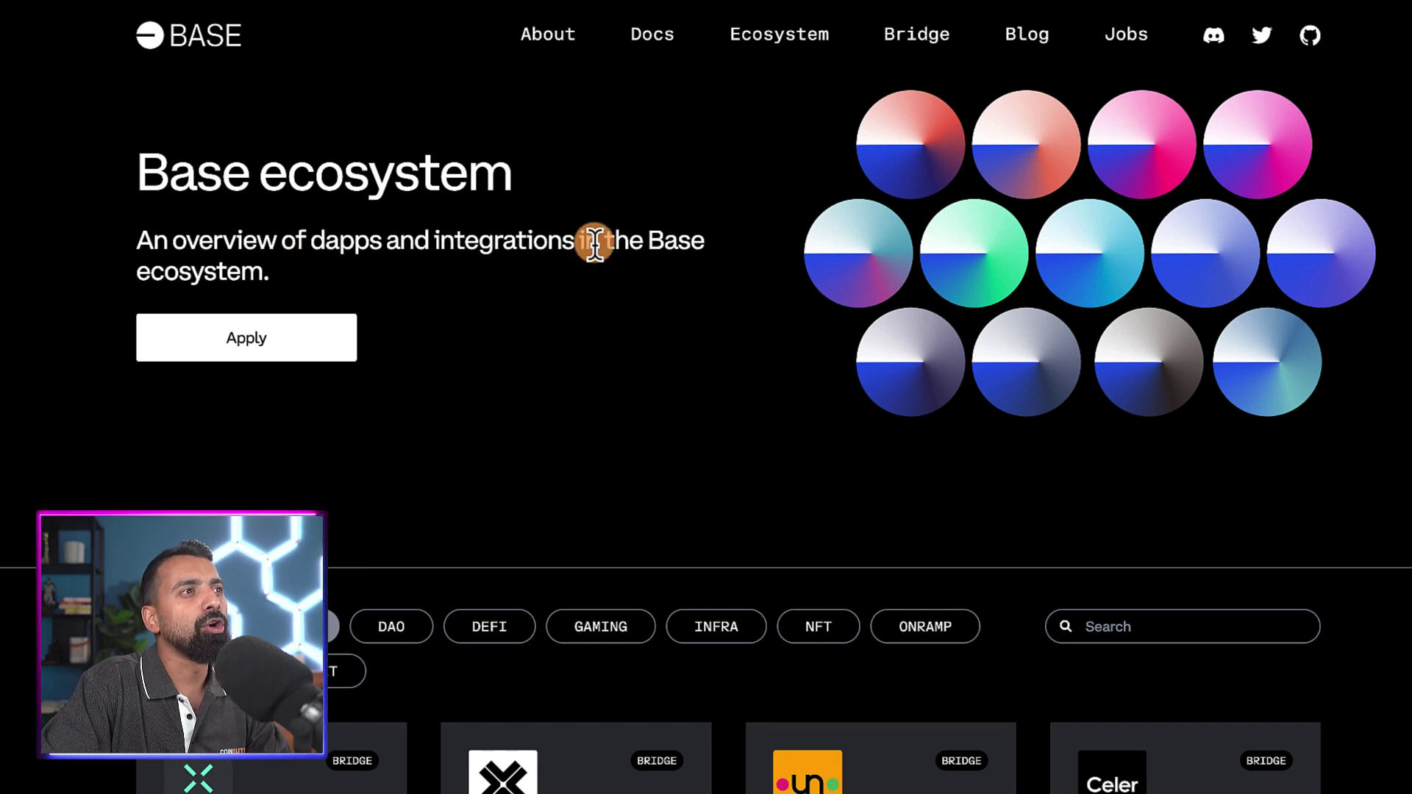
Filter the Base ecosystem directory to DeFi projects and browse the results.
scroll(610, 251, "down", 5)
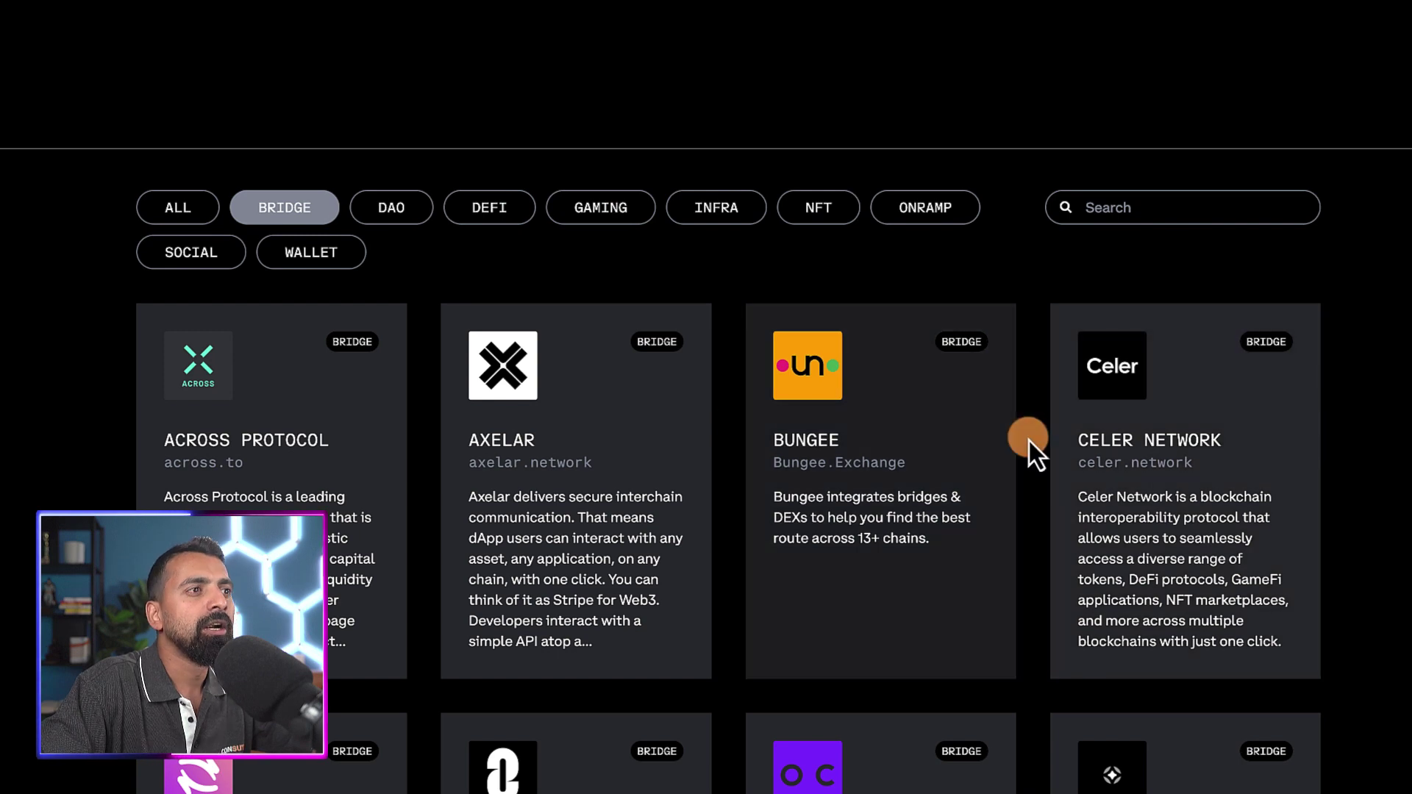
scroll(357, 543, "down", 5)
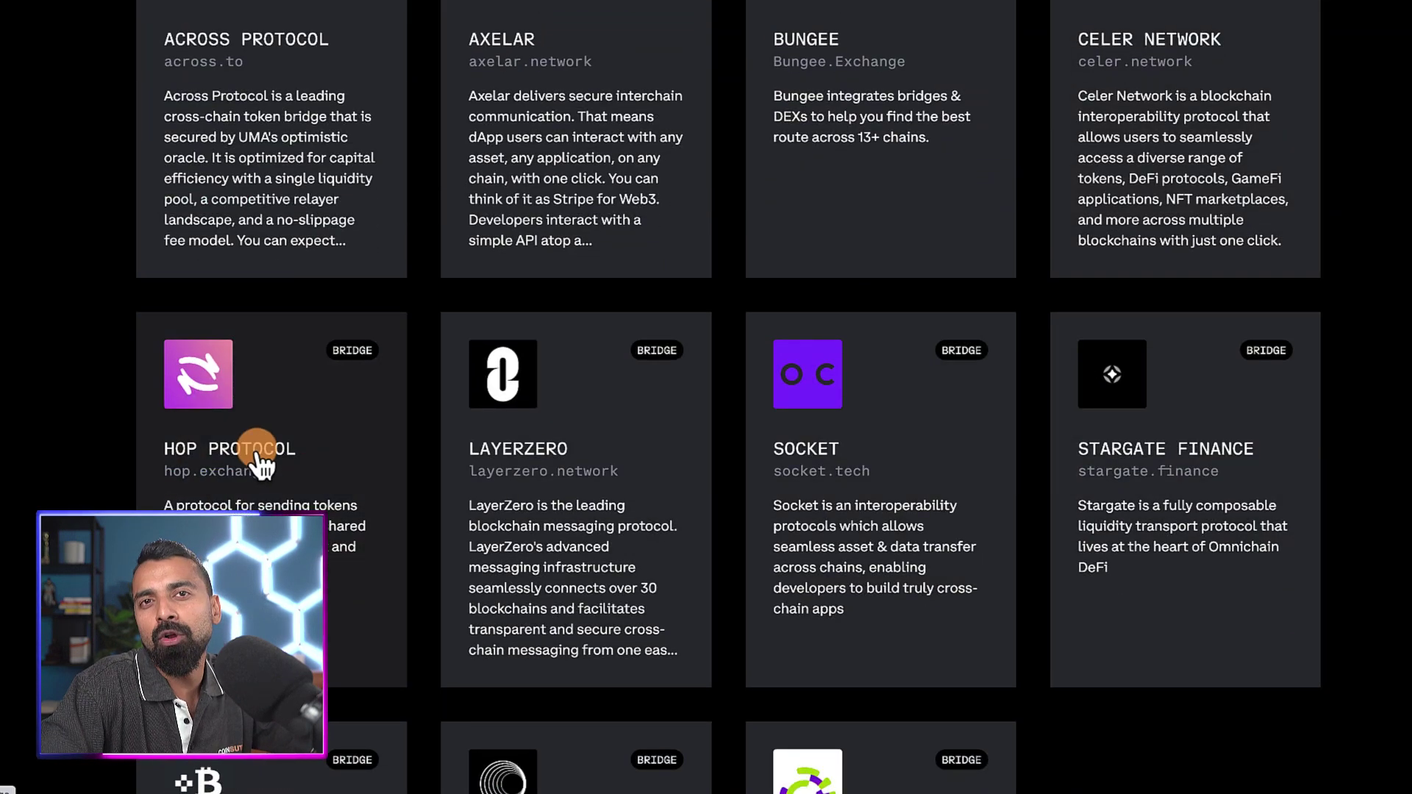
scroll(261, 464, "up", 4)
left_click(491, 116)
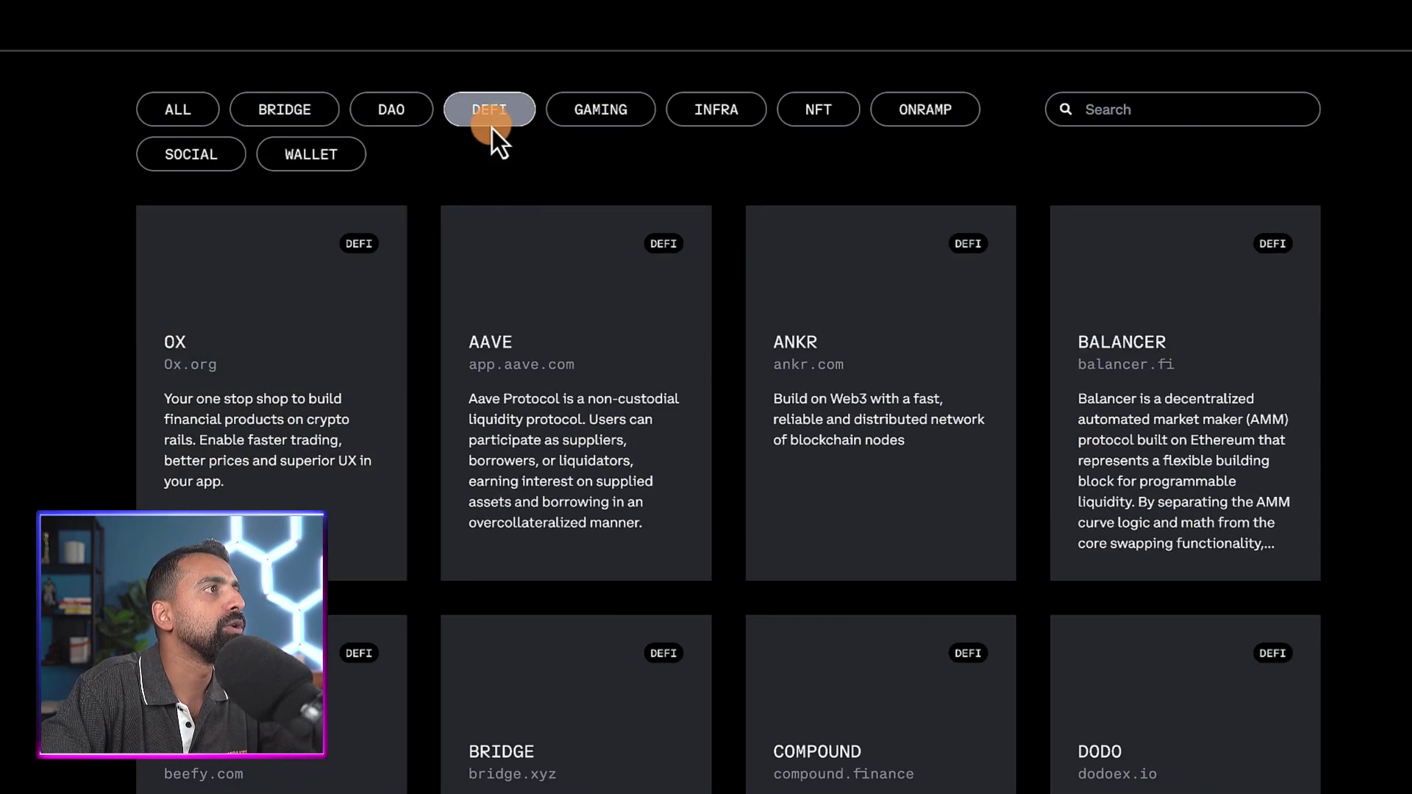
scroll(716, 324, "down", 5)
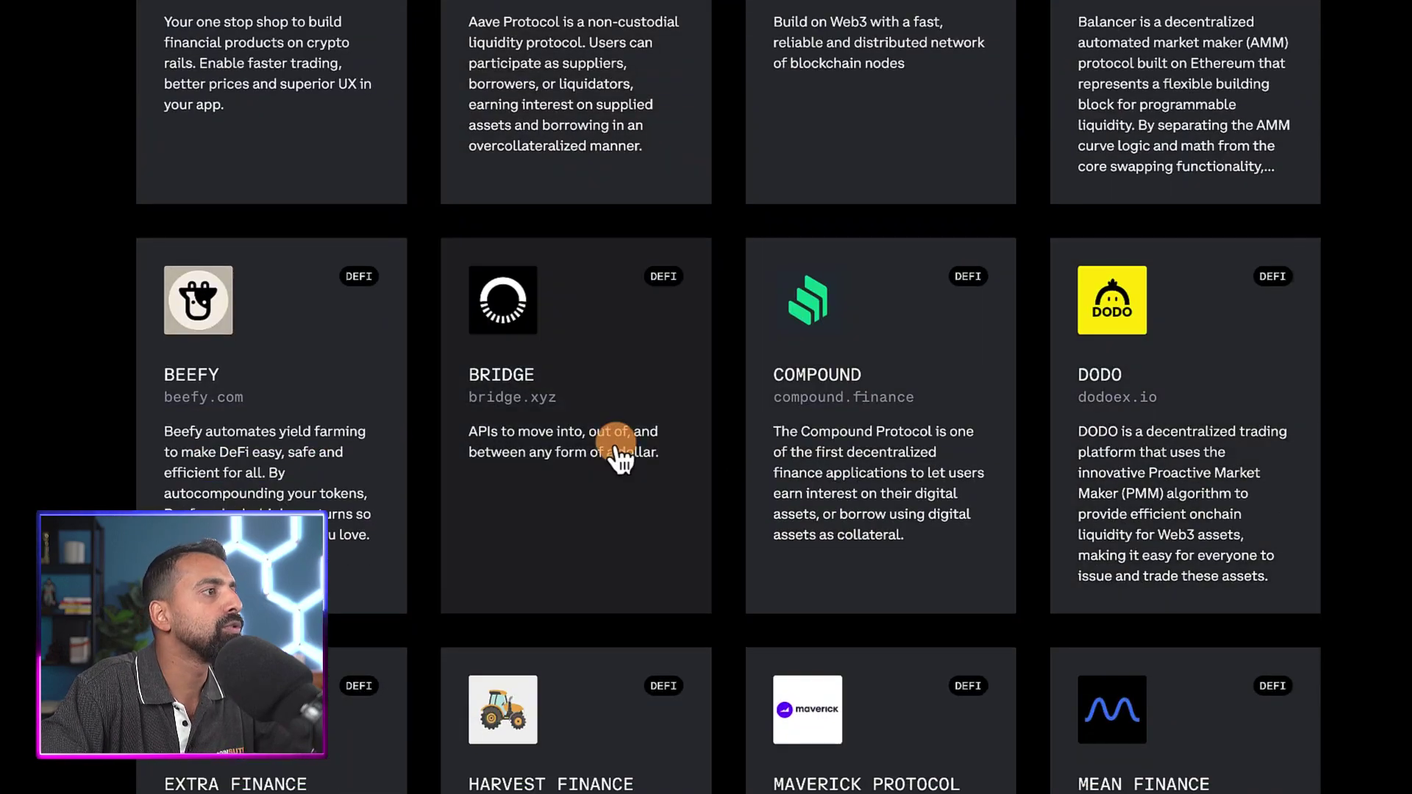
scroll(620, 459, "down", 7)
scroll(615, 451, "up", 15)
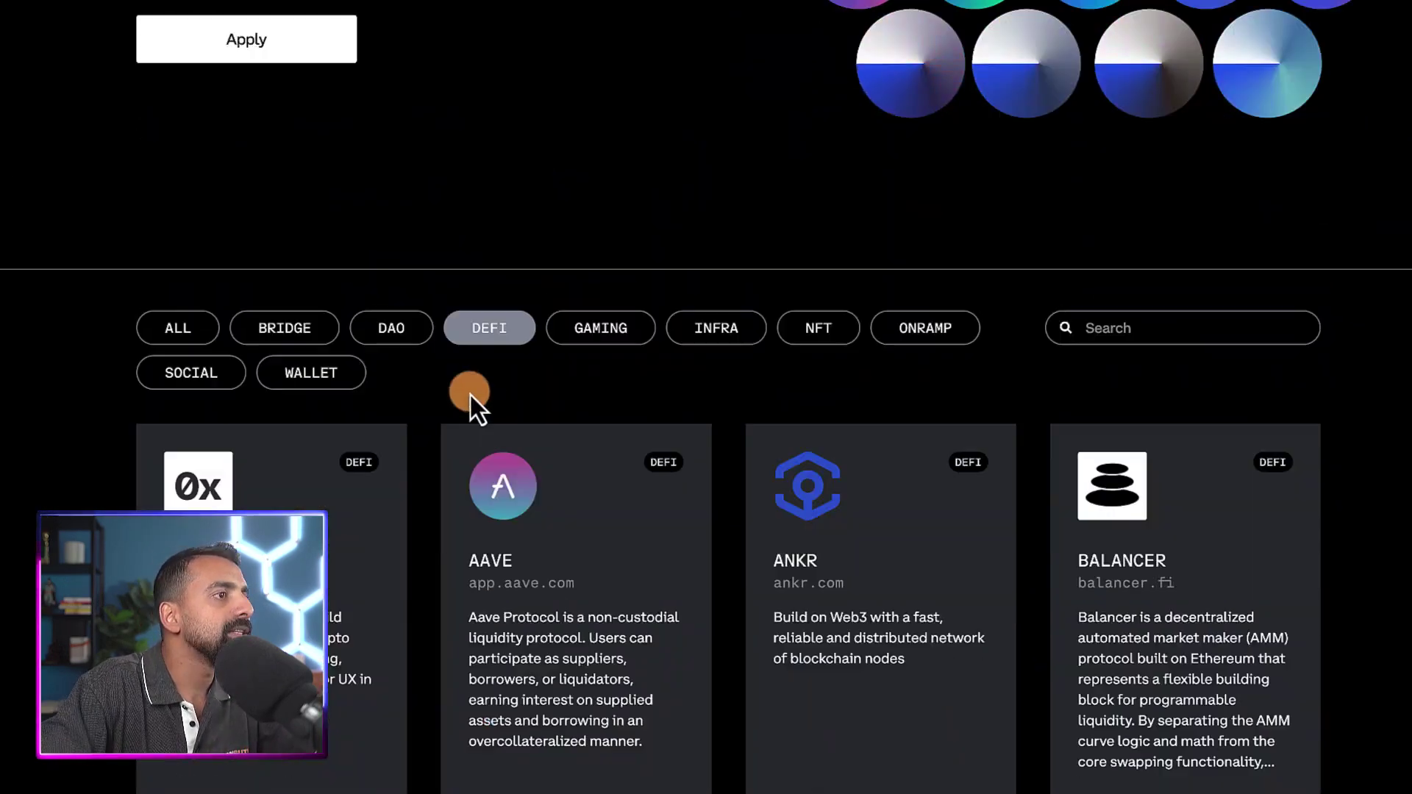
scroll(474, 394, "down", 5)
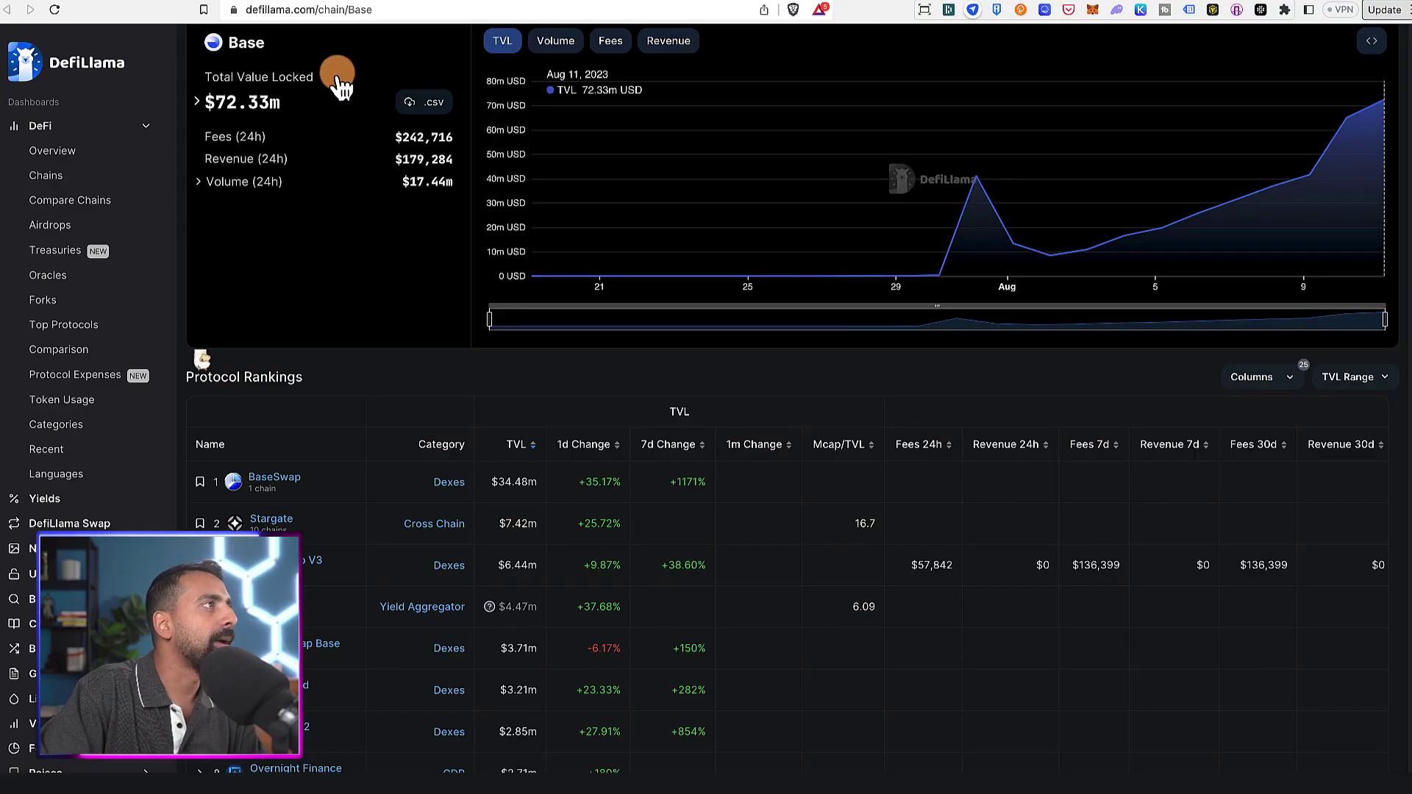
scroll(320, 209, "down", 3)
scroll(319, 209, "up", 5)
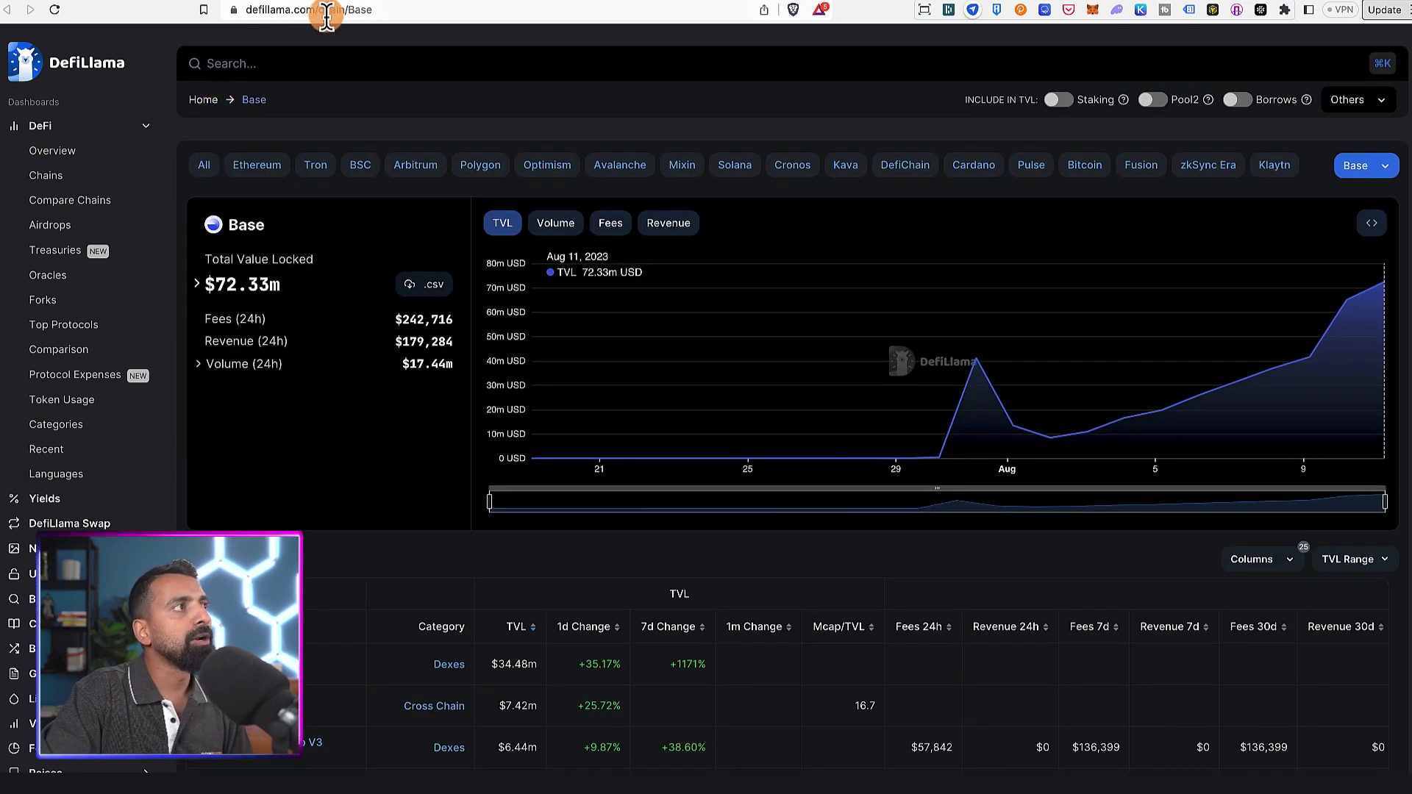
left_click(403, 11)
left_click(429, 11)
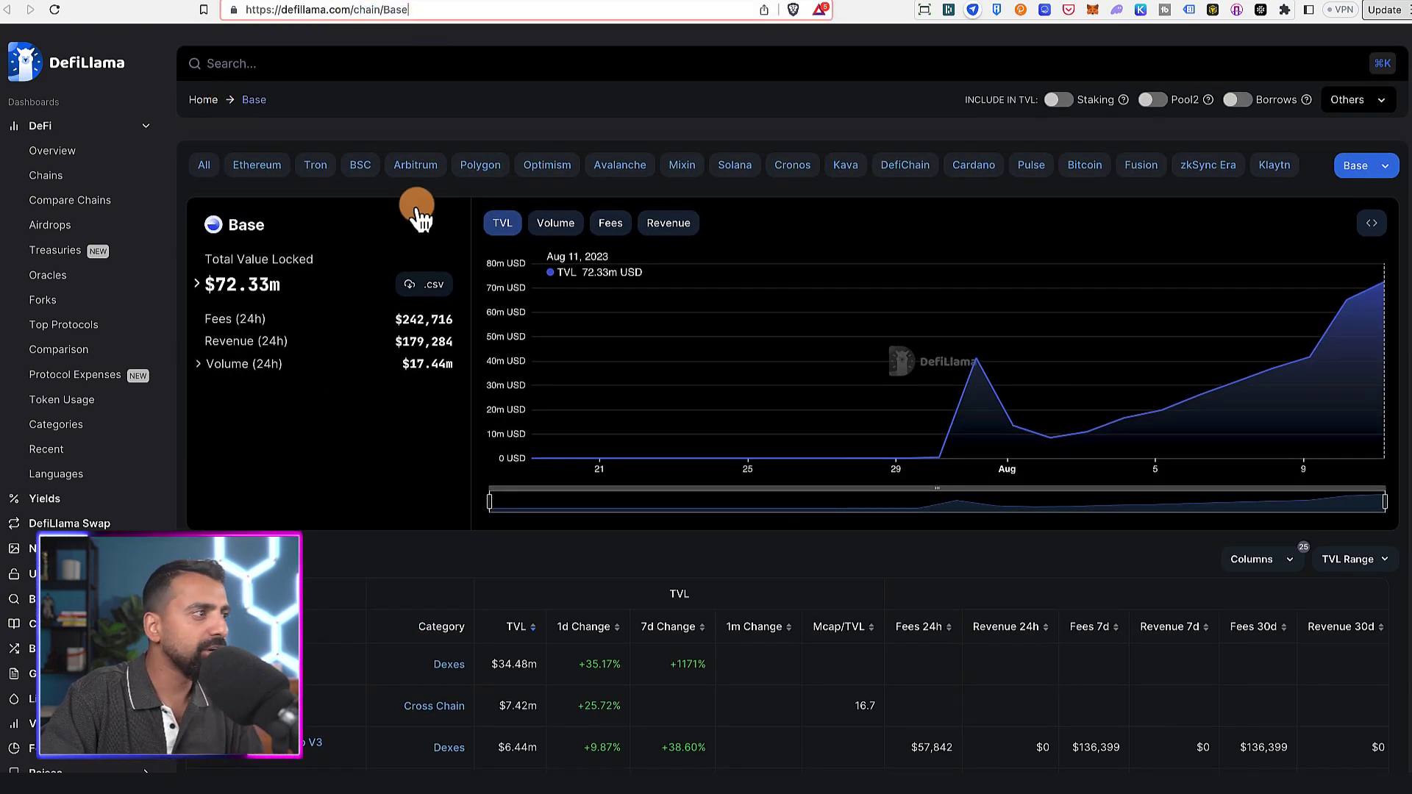
scroll(316, 353, "down", 5)
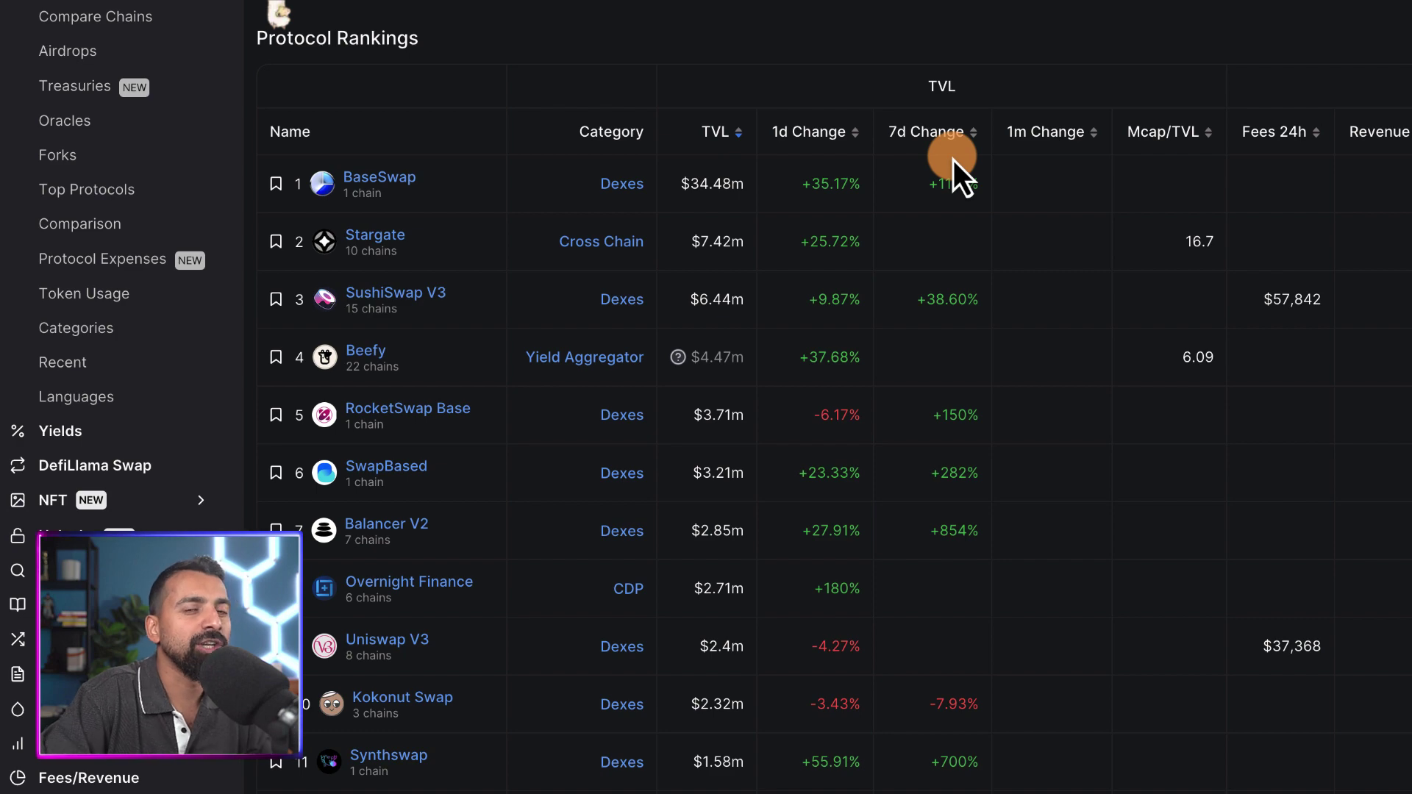
scroll(827, 408, "down", 3)
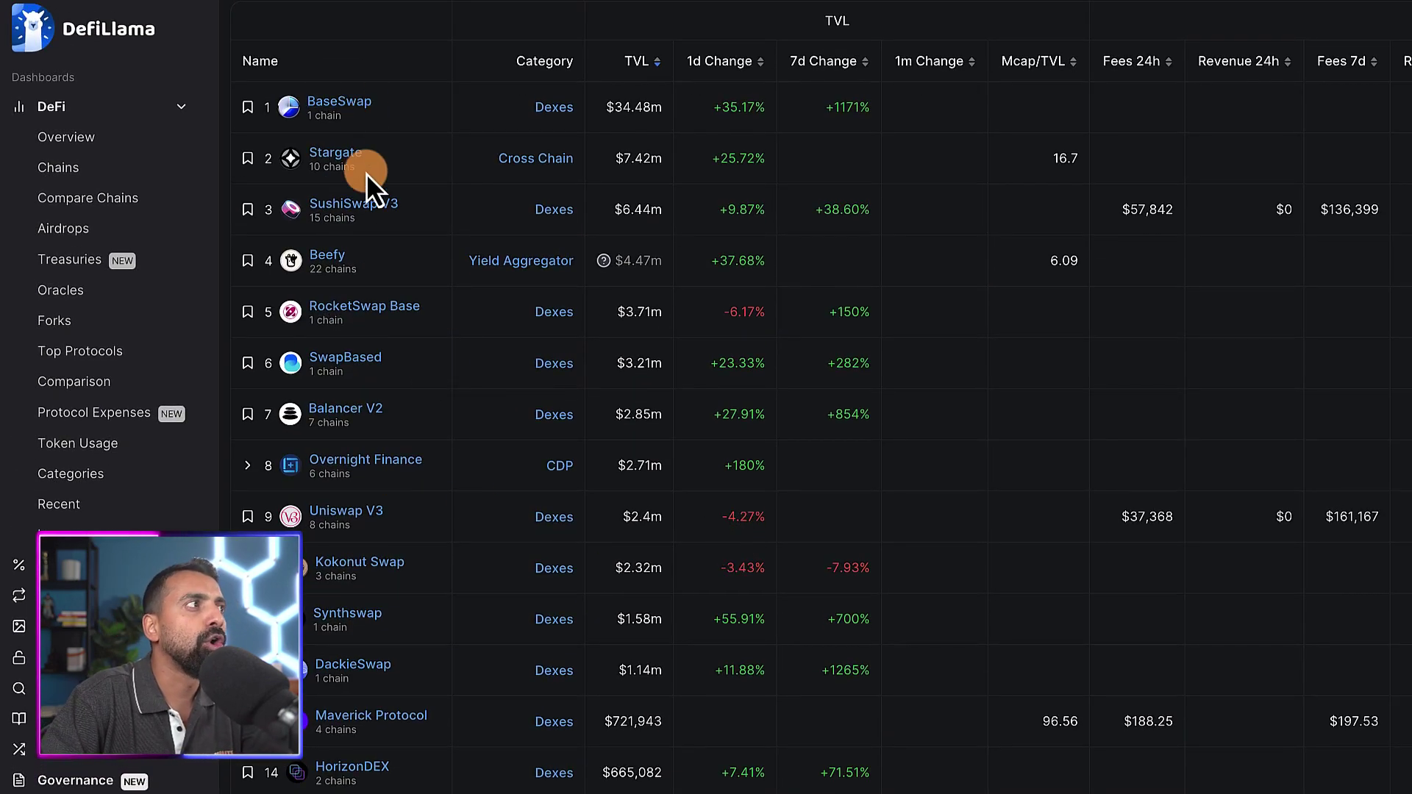
scroll(346, 280, "up", 1)
scroll(324, 423, "down", 2)
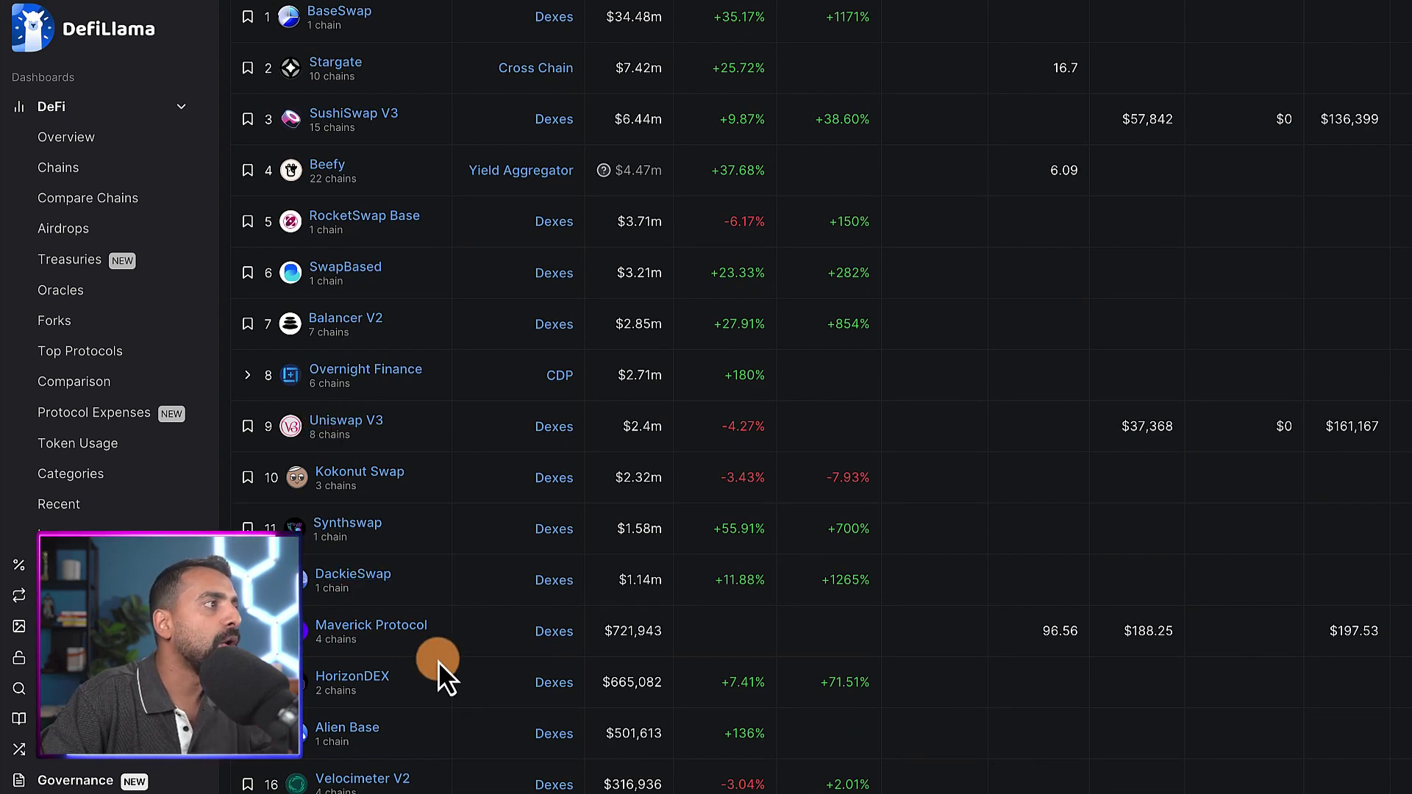
scroll(399, 605, "down", 5)
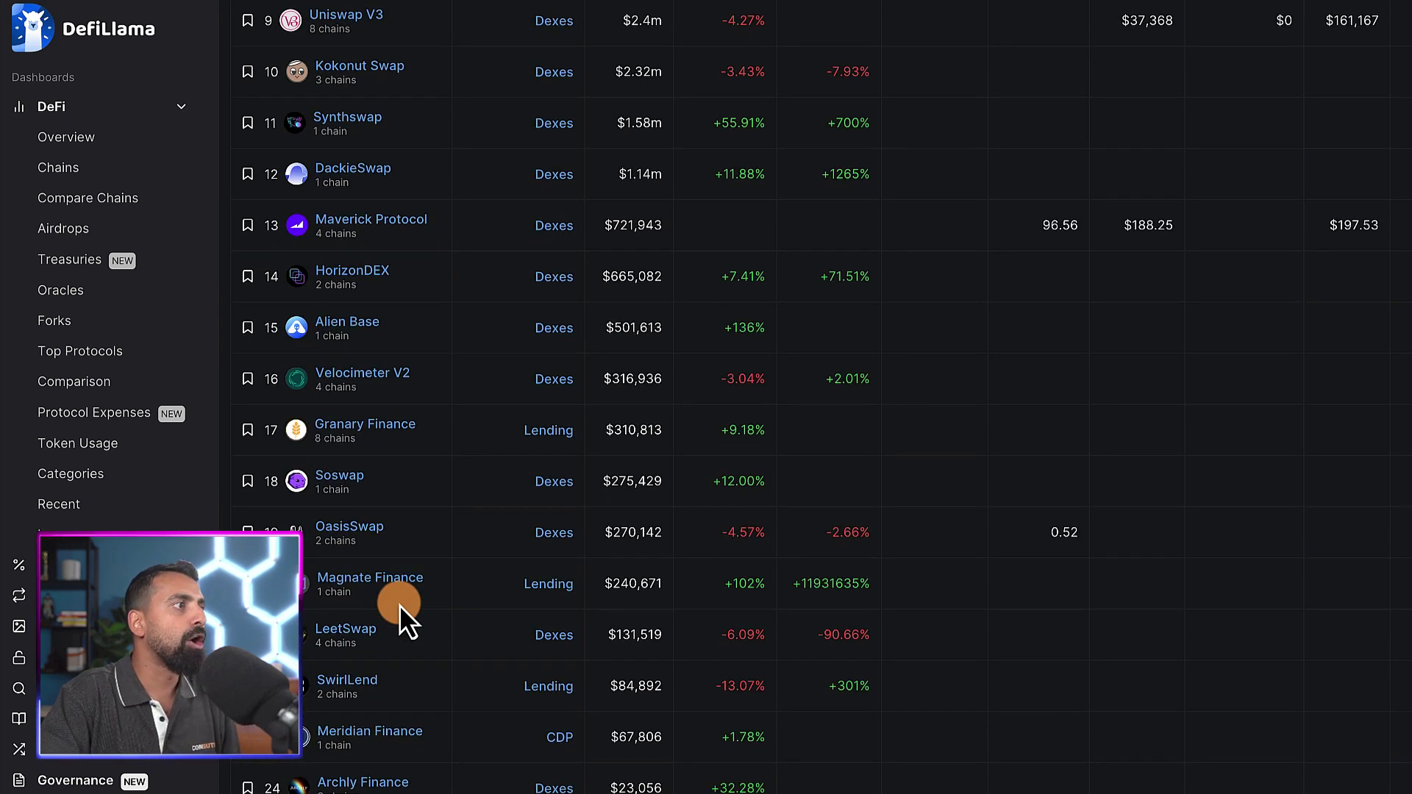